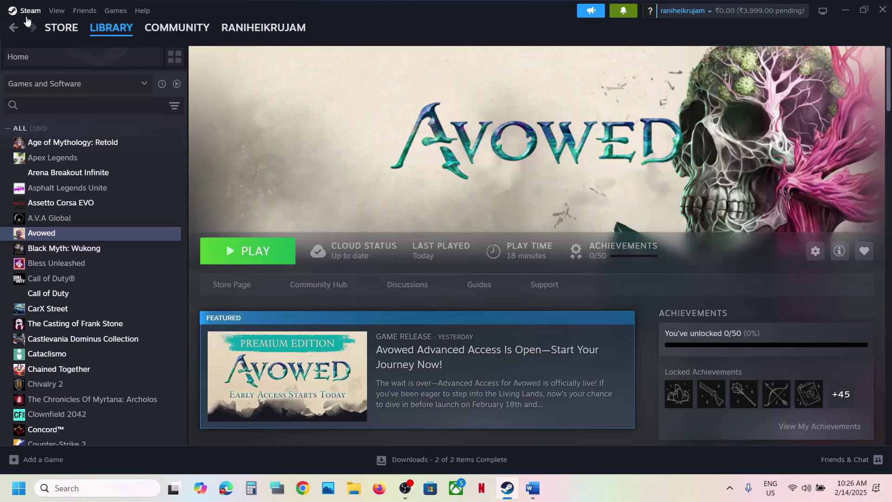
pyautogui.click(24, 12)
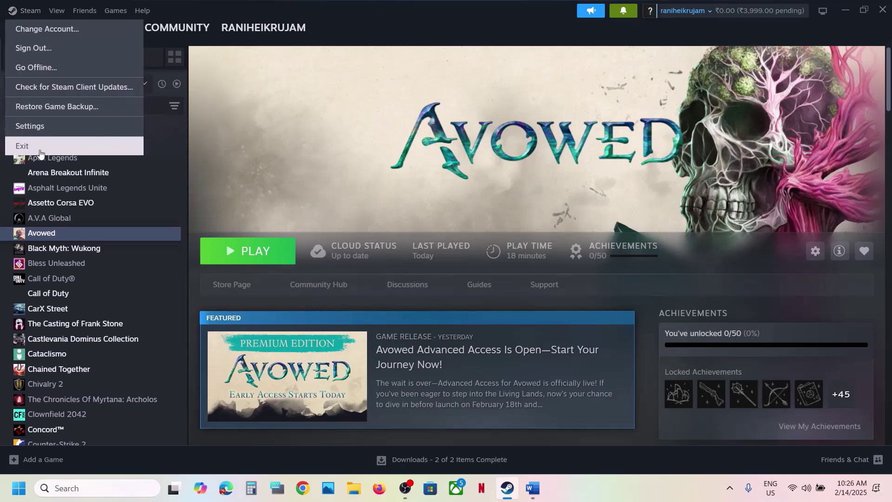
pyautogui.click(346, 157)
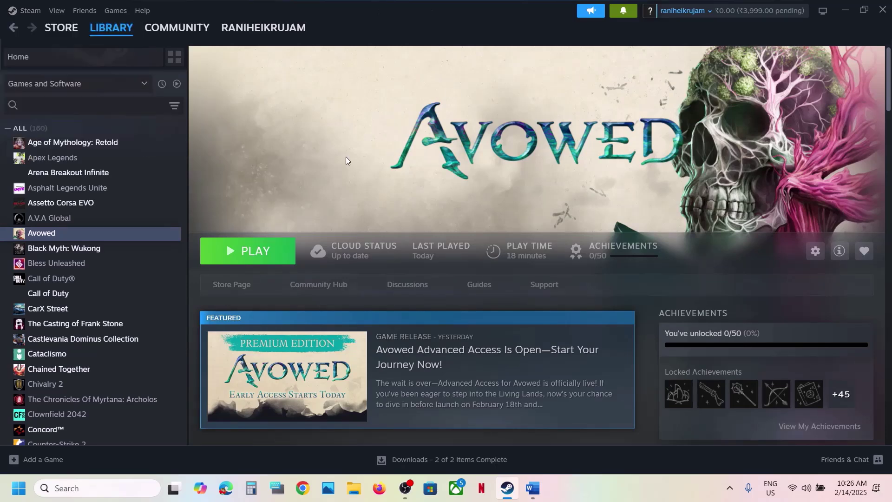
pyautogui.click(532, 488)
pyautogui.moveTo(351, 215); pyautogui.dragTo(573, 216)
pyautogui.click(520, 42)
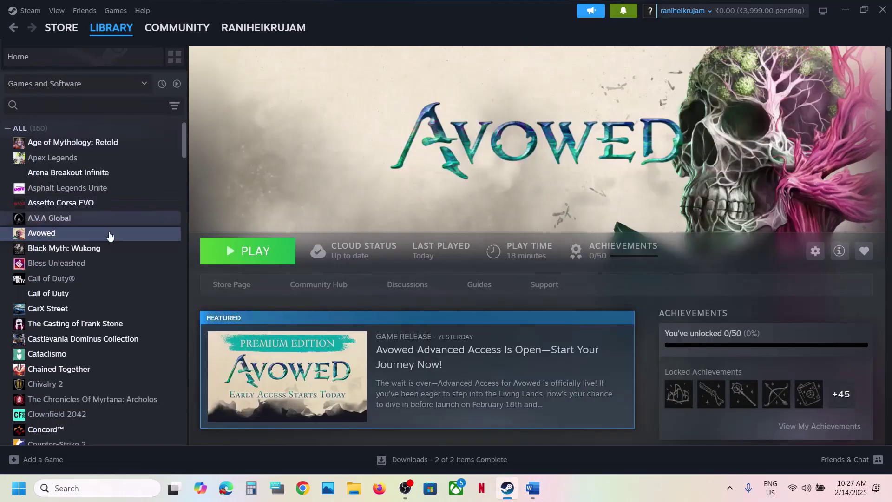
# Set the launch options in Avowed's properties to -dx11 and close the properties window.
pyautogui.rightClick(89, 236)
pyautogui.click(120, 325)
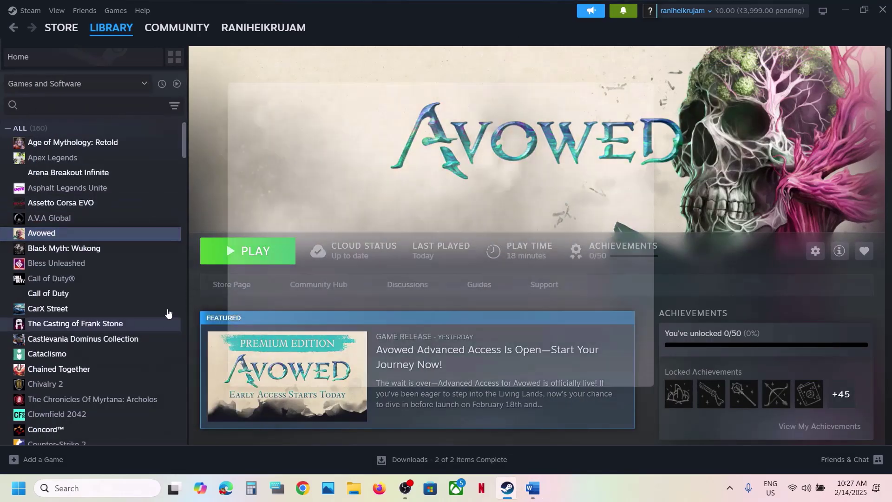
pyautogui.click(366, 320)
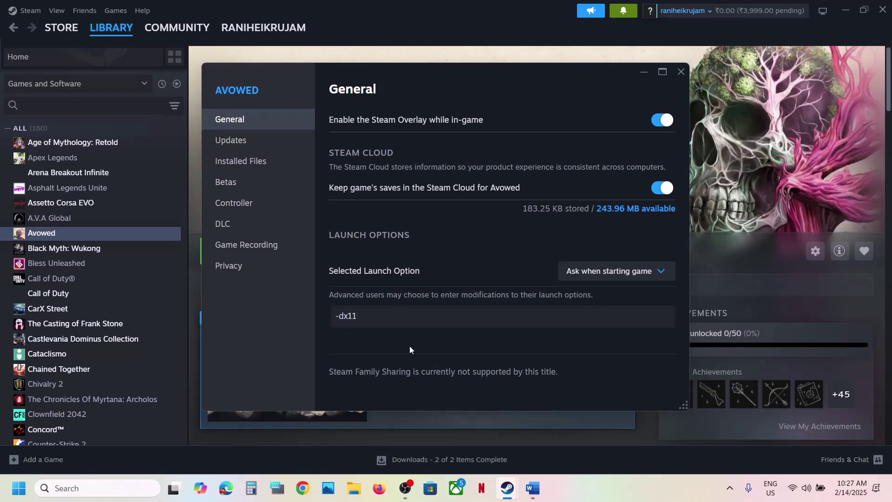
pyautogui.click(680, 72)
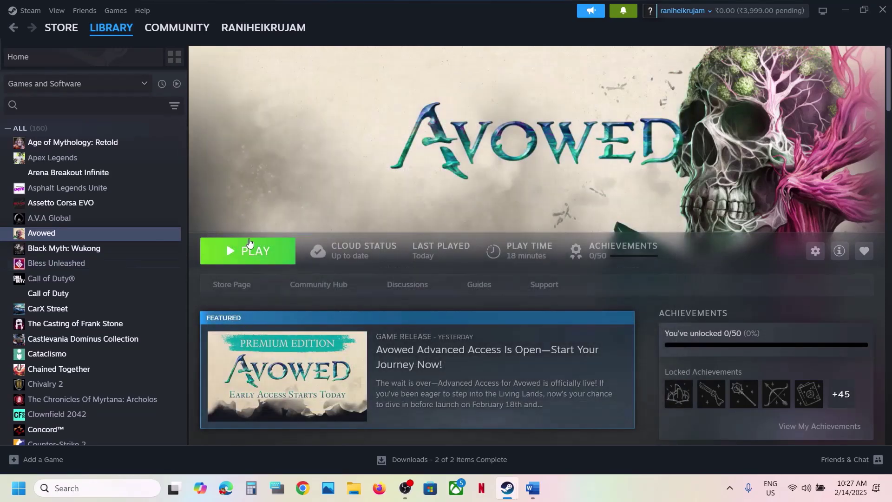
# Reopen Avowed's properties and replace the launch option with -d3d11, then with -dx12.
pyautogui.rightClick(93, 233)
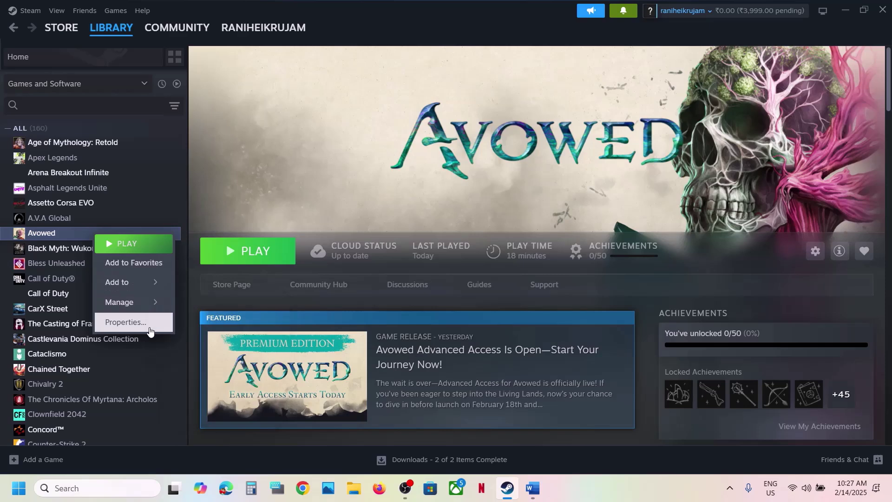
pyautogui.click(135, 322)
pyautogui.moveTo(375, 311); pyautogui.dragTo(291, 325)
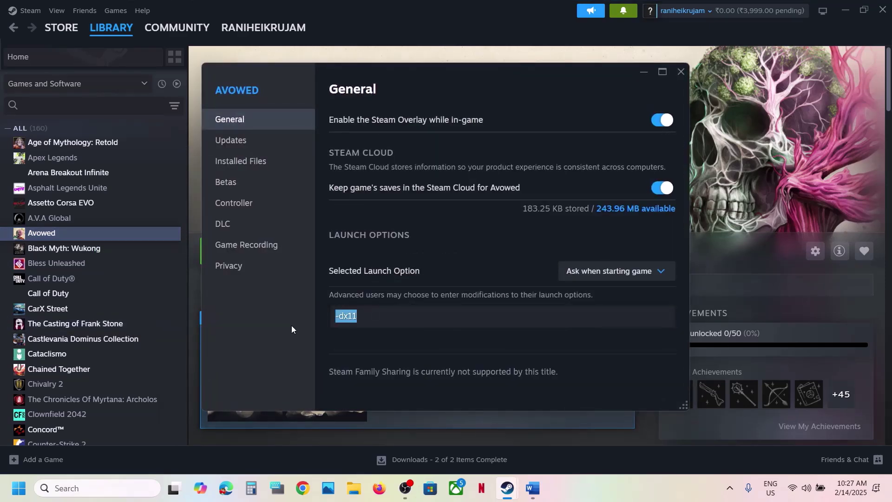
pyautogui.press('BackSpace')
pyautogui.write('-d3d11')
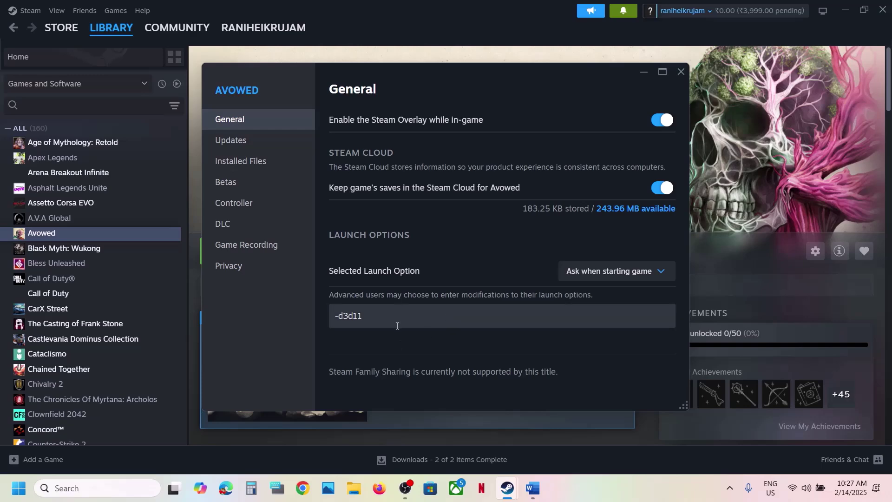
pyautogui.moveTo(382, 314); pyautogui.dragTo(309, 325)
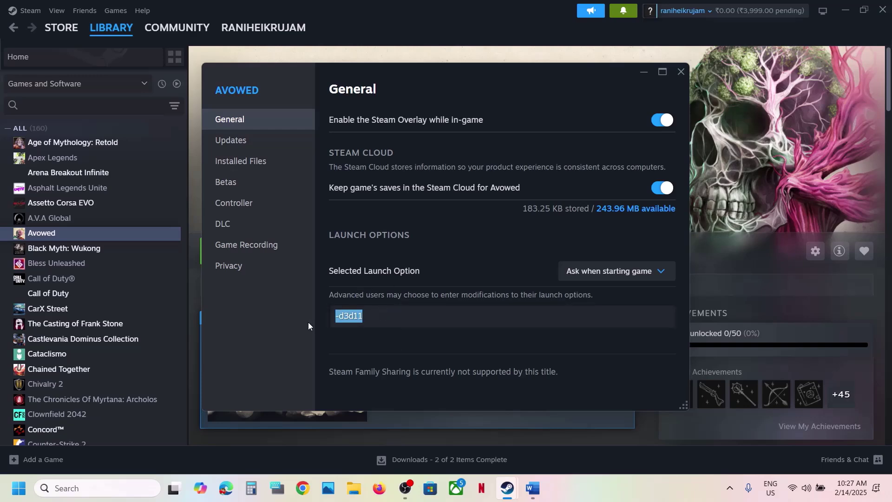
pyautogui.write('-dx12')
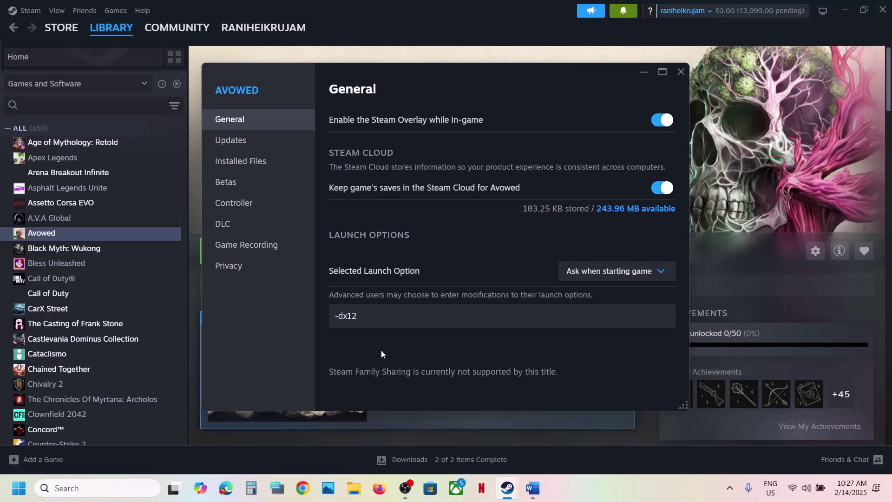
# Clear Avowed's launch options completely and close the properties window.
pyautogui.moveTo(384, 314); pyautogui.dragTo(315, 324)
pyautogui.press('BackSpace')
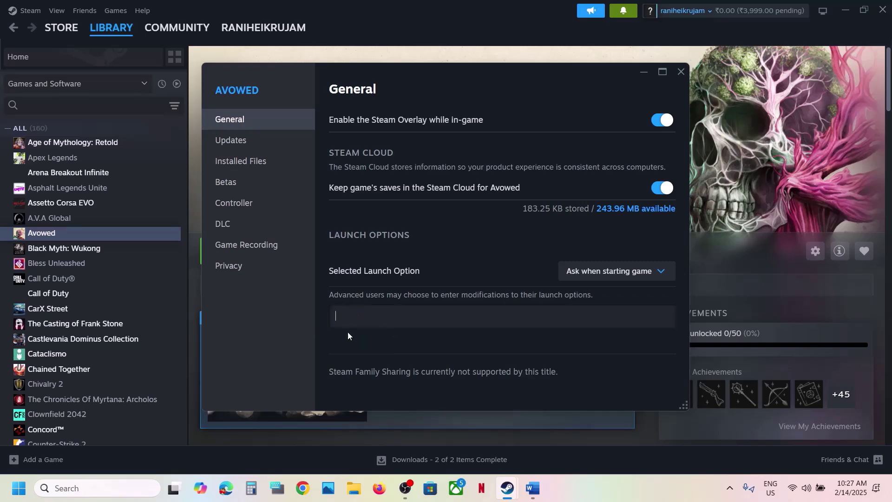
pyautogui.click(681, 69)
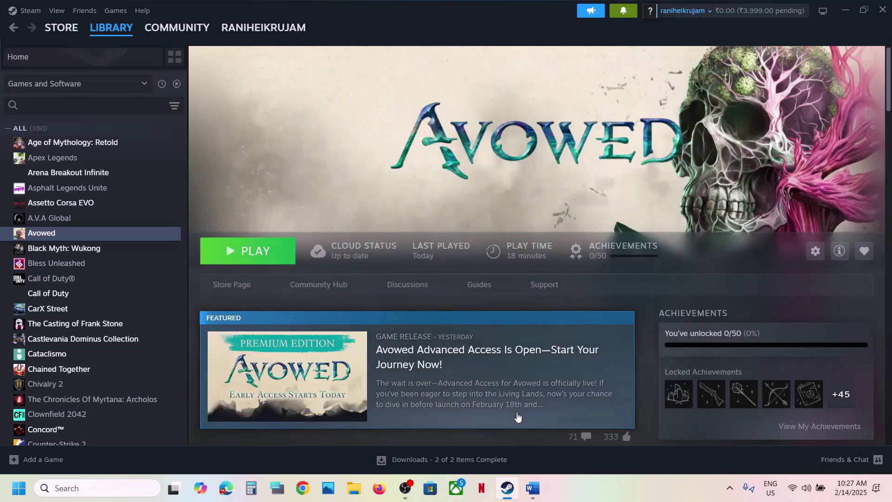
# Switch to the Word notes and read Step 2 on clean graphics driver installation, including the NVIDIA and AMD links.
pyautogui.click(533, 494)
pyautogui.scroll(-5, 342, 285)
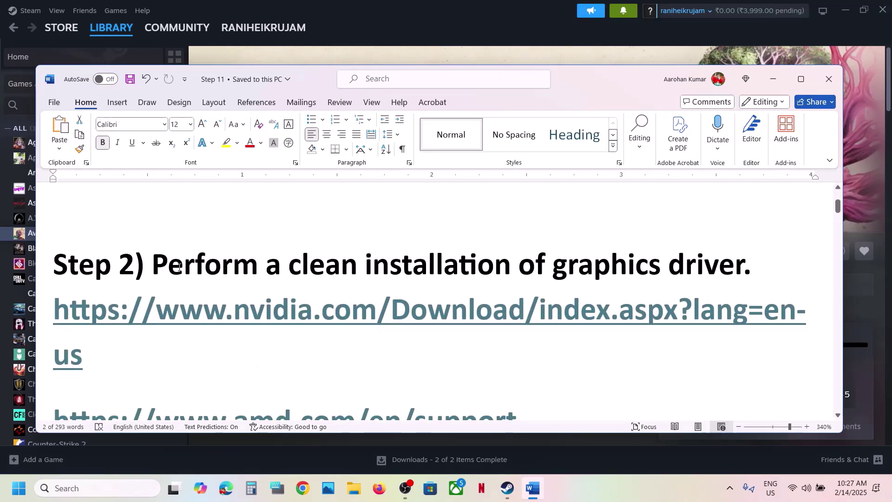
pyautogui.moveTo(179, 267); pyautogui.dragTo(742, 269)
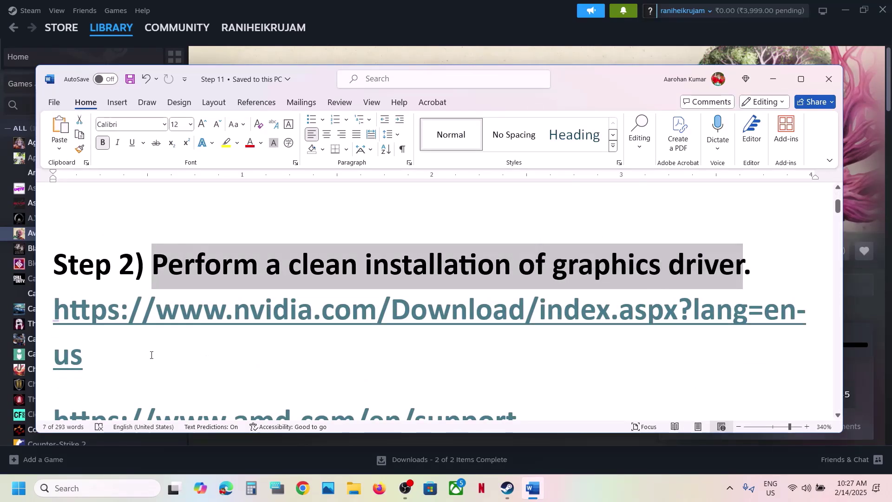
pyautogui.moveTo(151, 354); pyautogui.dragTo(72, 322)
pyautogui.scroll(-1, 71, 321)
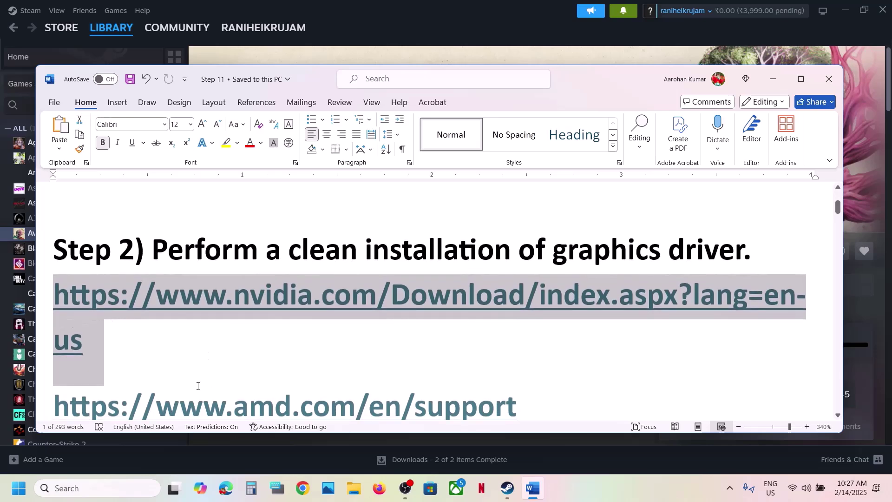
pyautogui.moveTo(197, 386); pyautogui.dragTo(438, 391)
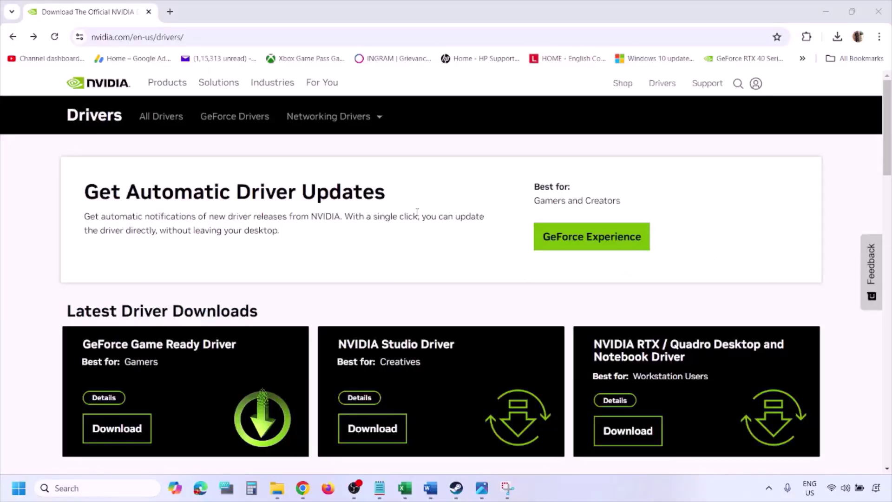
# On NVIDIA's driver page in the browser, search for GeForce RTX 3050 Laptop GPU drivers with Windows 11 as the operating system.
pyautogui.scroll(-8, 207, 284)
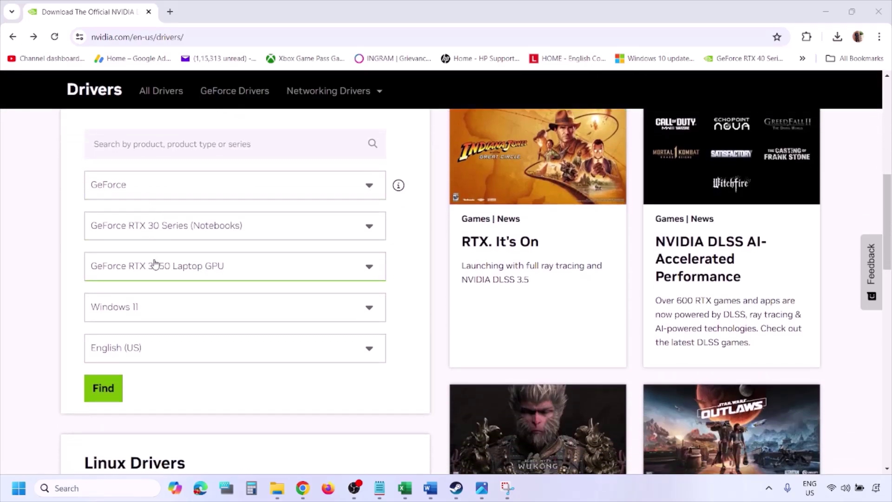
pyautogui.click(148, 310)
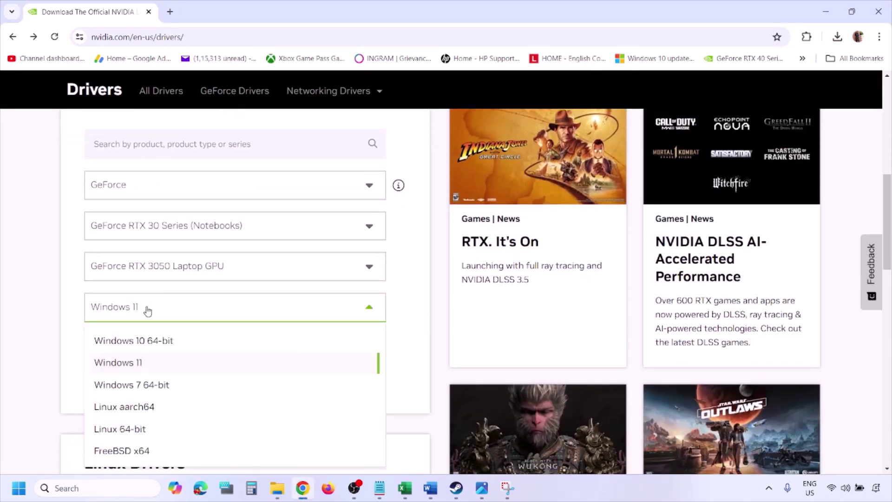
pyautogui.click(130, 365)
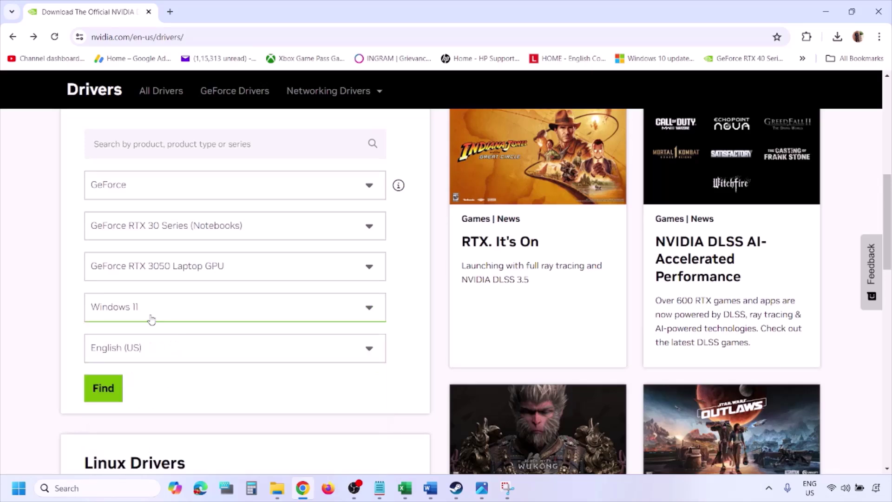
pyautogui.click(106, 391)
# Open 1.png in Photos and view the images through 5.png showing the NVIDIA driver download and custom clean installation.
pyautogui.moveTo(483, 495)
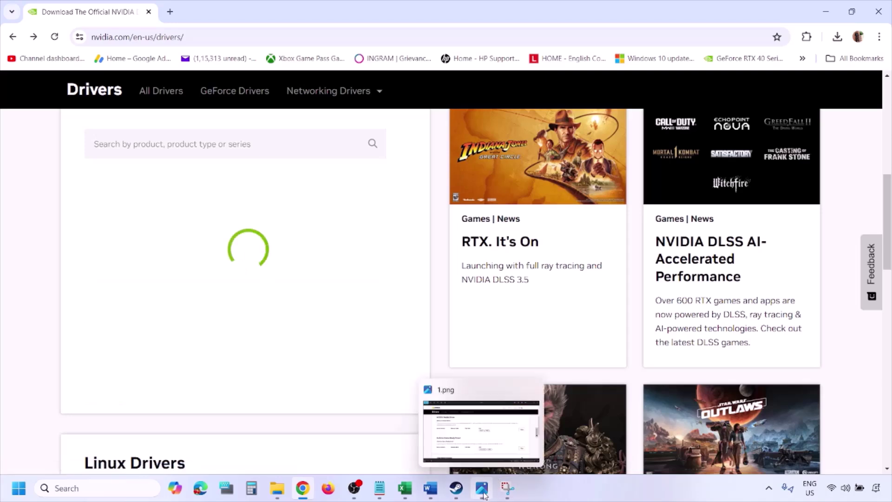
pyautogui.click(481, 430)
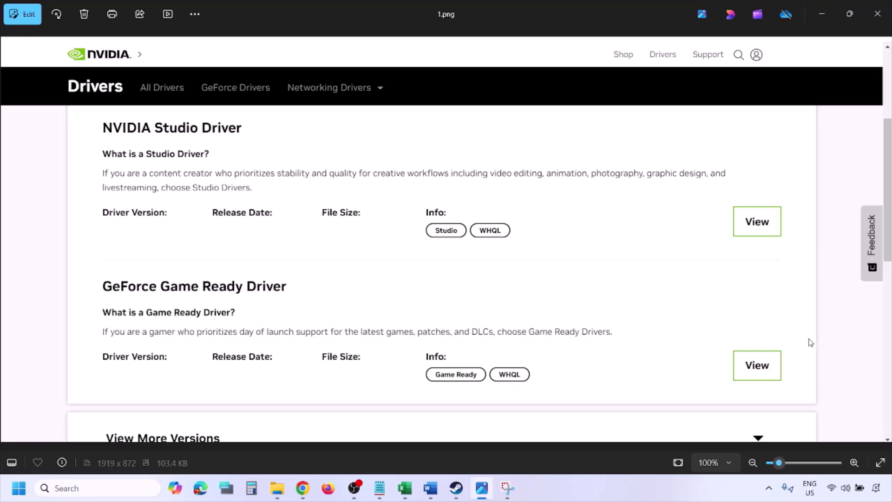
pyautogui.press('Right')
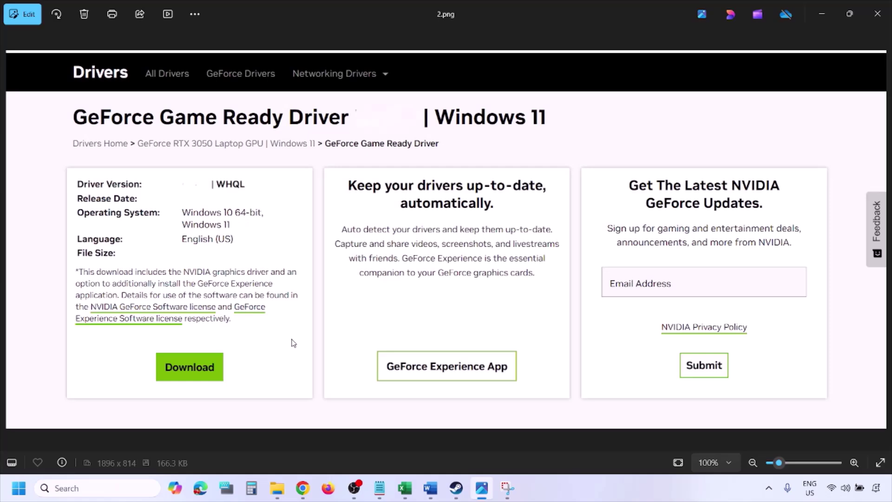
pyautogui.press('Right')
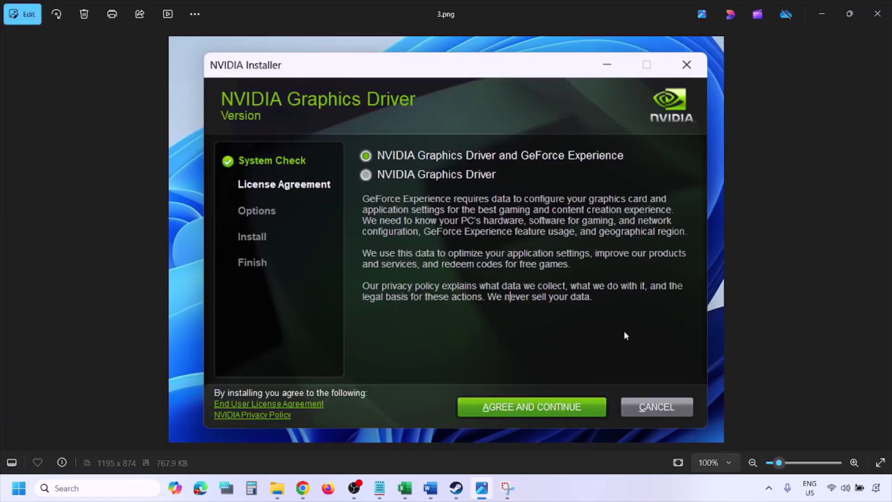
pyautogui.press('Right')
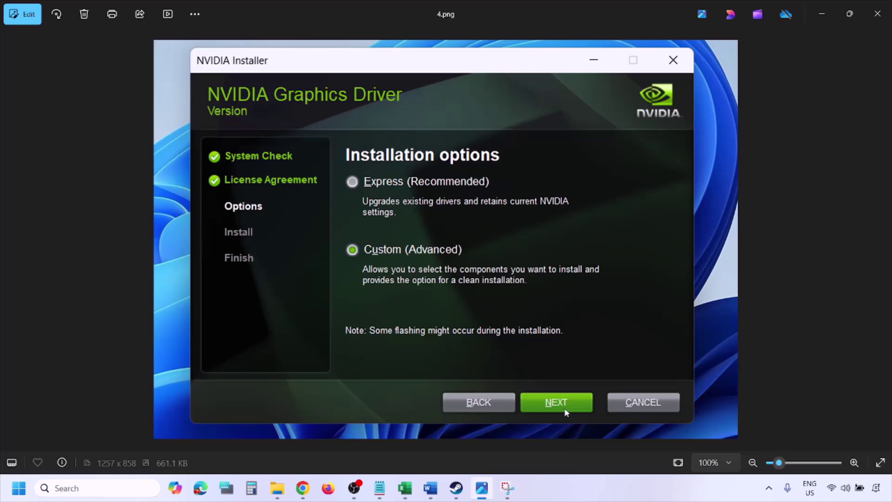
pyautogui.press('Right')
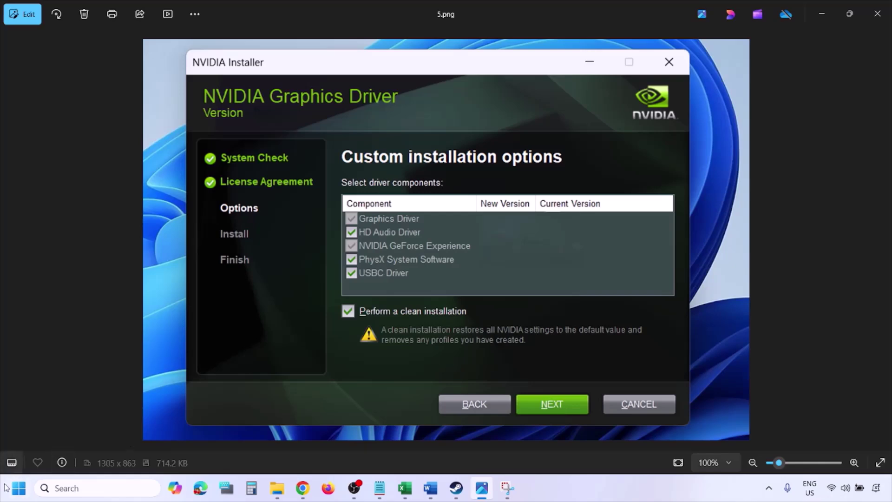
pyautogui.click(19, 488)
pyautogui.click(342, 452)
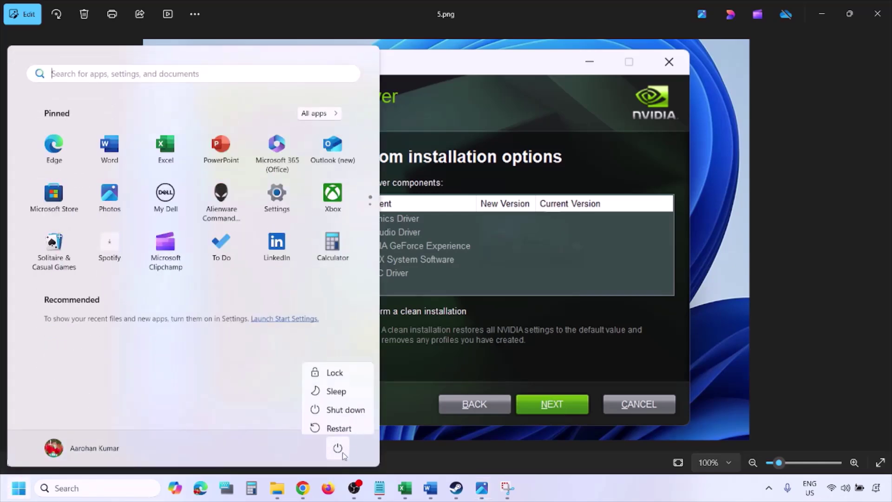
pyautogui.click(608, 498)
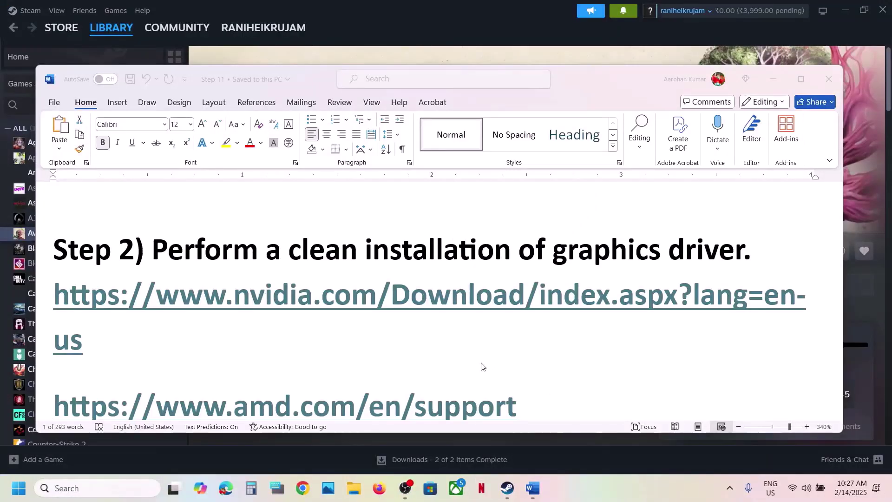
# Examine the AMD support link in the Word notes and continue to Step 3 on running the game on the dedicated graphics card.
pyautogui.scroll(-2, 482, 367)
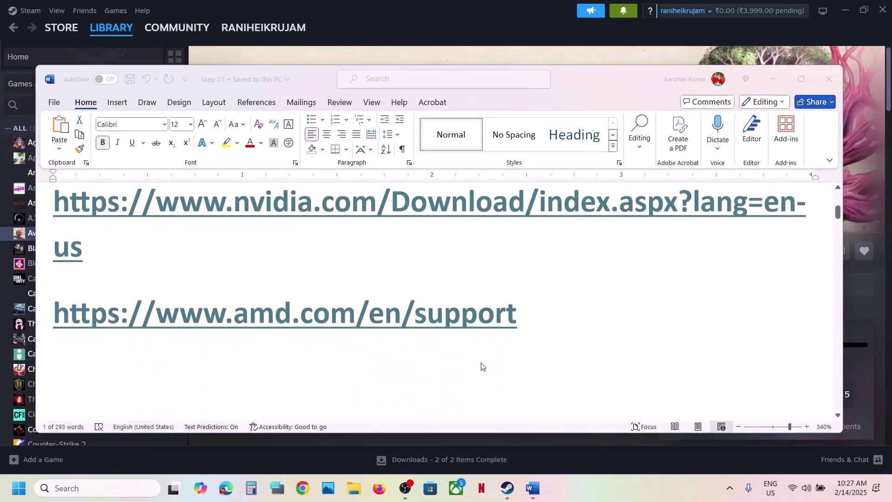
pyautogui.tripleClick(188, 316)
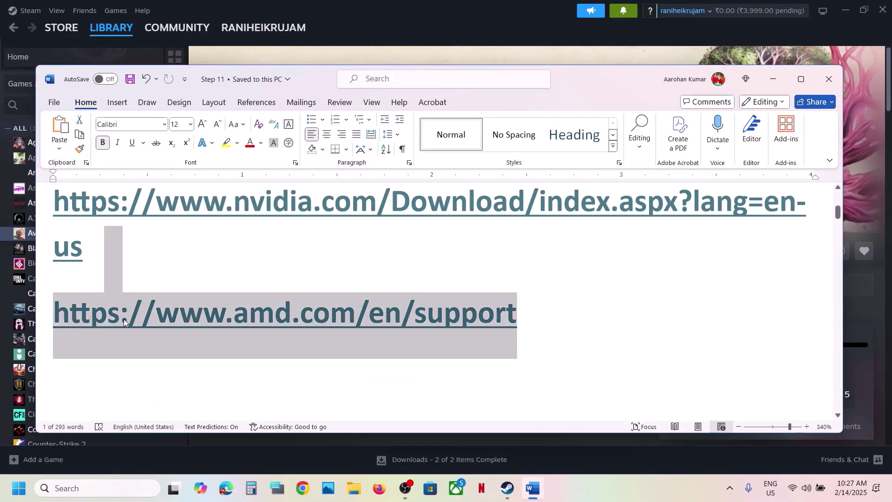
pyautogui.click(180, 316)
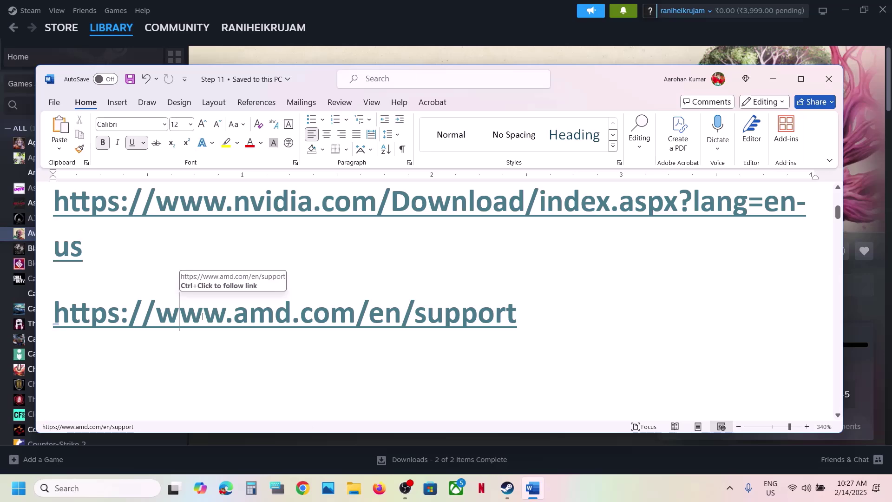
pyautogui.moveTo(202, 317); pyautogui.dragTo(503, 321)
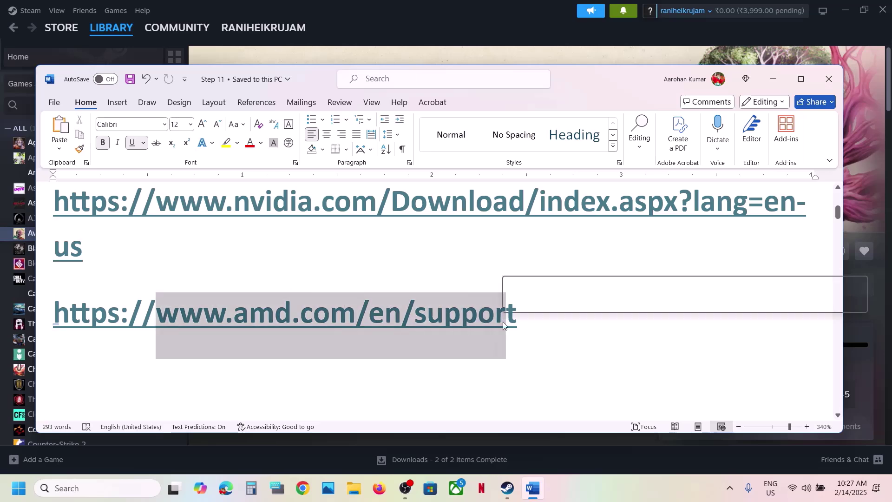
pyautogui.click(443, 314)
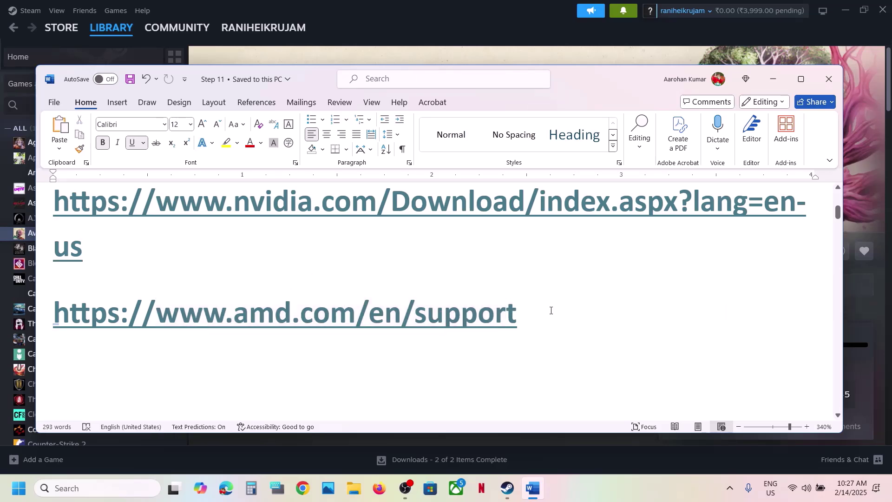
pyautogui.moveTo(551, 310); pyautogui.dragTo(97, 304)
pyautogui.click(403, 308)
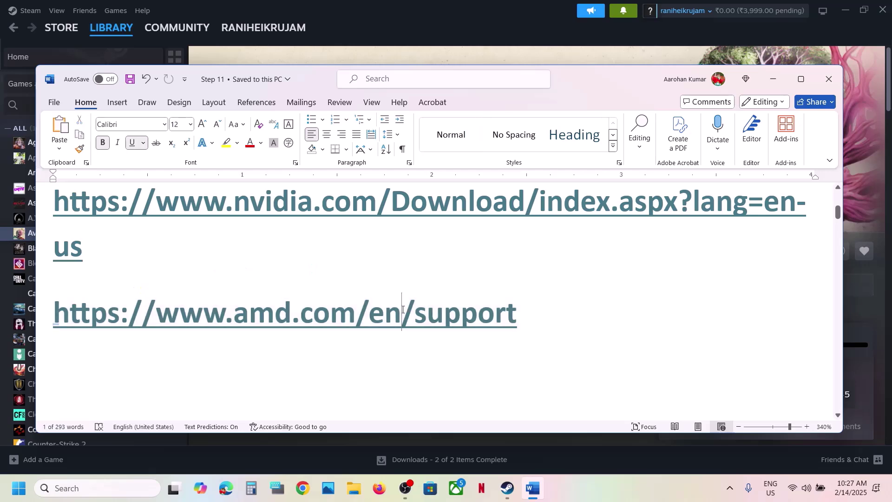
pyautogui.scroll(-3, 402, 309)
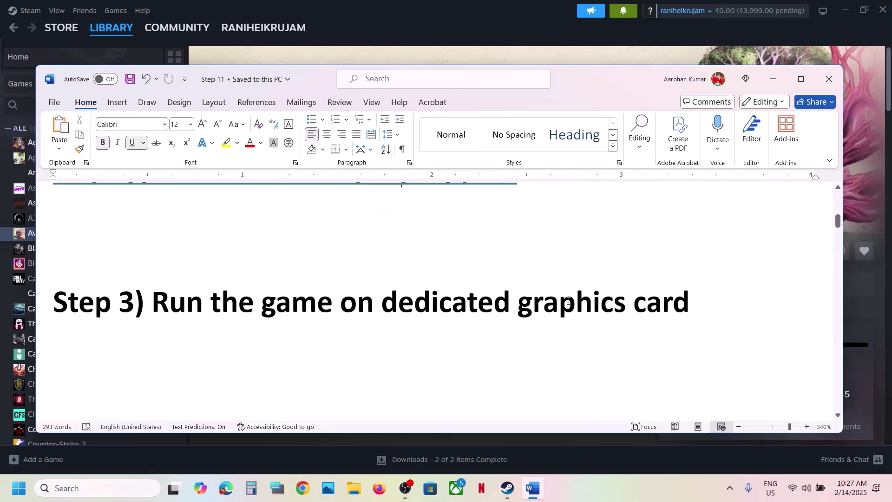
# Copy the word "graphics" from the Step 3 heading and use it in a Windows search to open Graphics settings.
pyautogui.doubleClick(569, 301)
pyautogui.hotkey('ctrl', 'c')
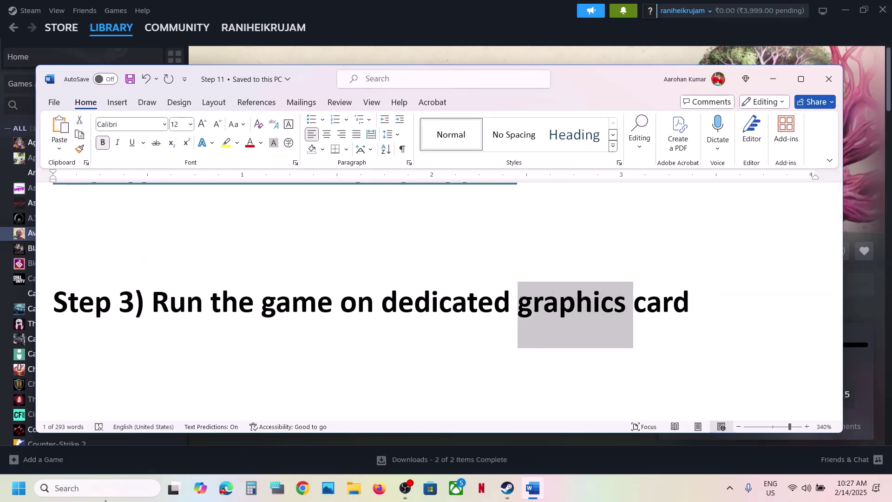
pyautogui.click(100, 486)
pyautogui.hotkey('ctrl', 'v')
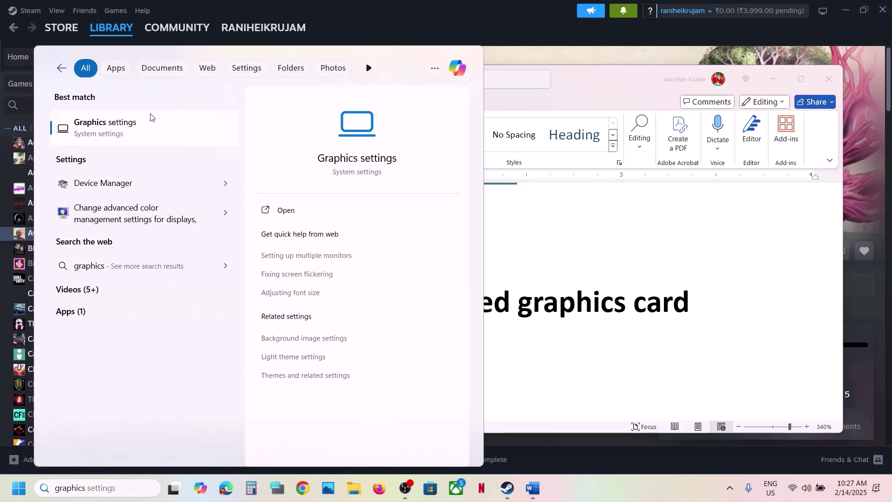
pyautogui.click(150, 122)
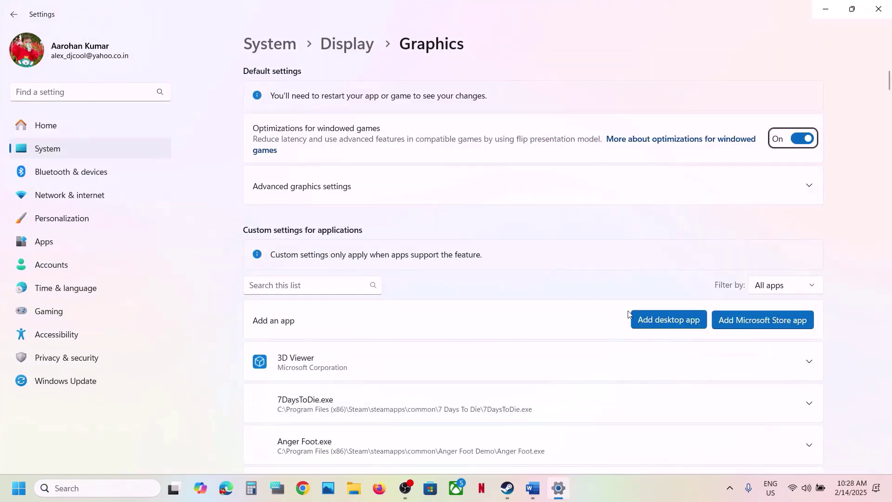
# Add the Avowed application from Steam\steamapps\common\Avowed as a desktop app in the custom graphics settings.
pyautogui.click(664, 319)
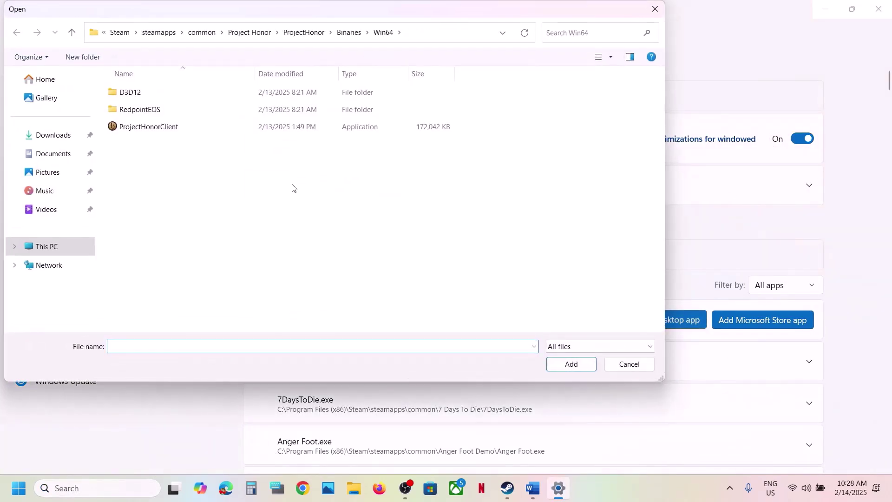
pyautogui.click(204, 33)
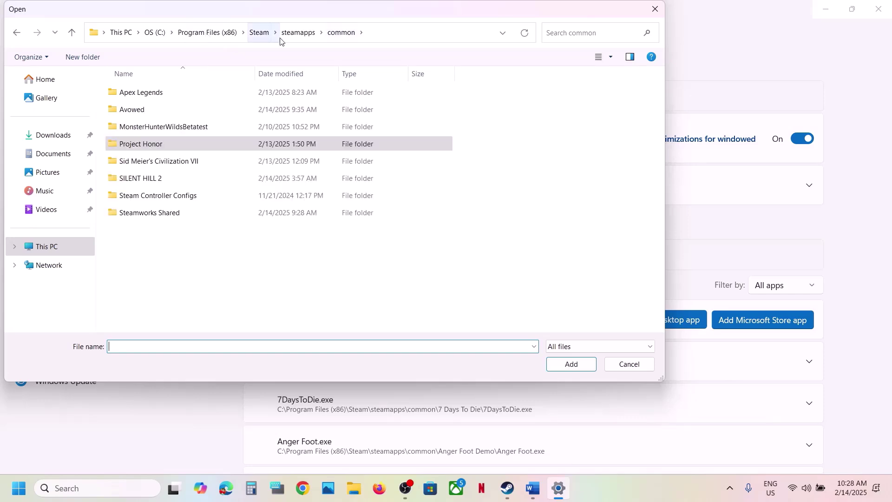
pyautogui.click(396, 33)
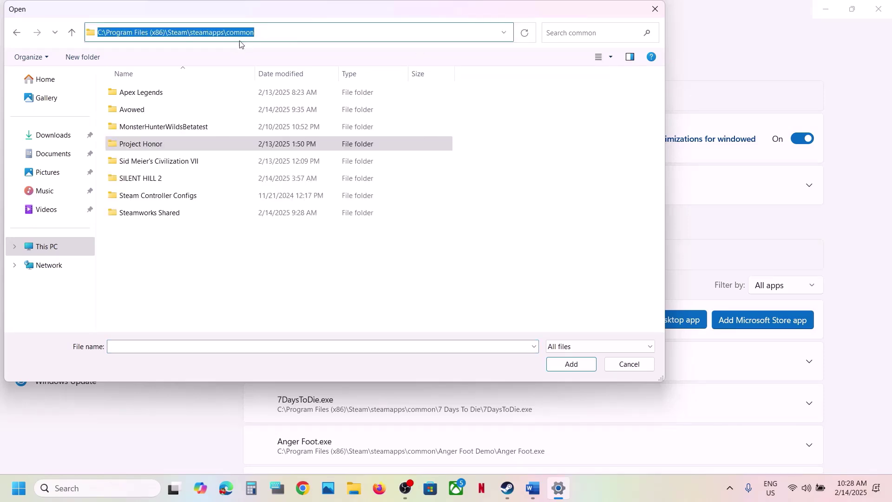
pyautogui.doubleClick(160, 111)
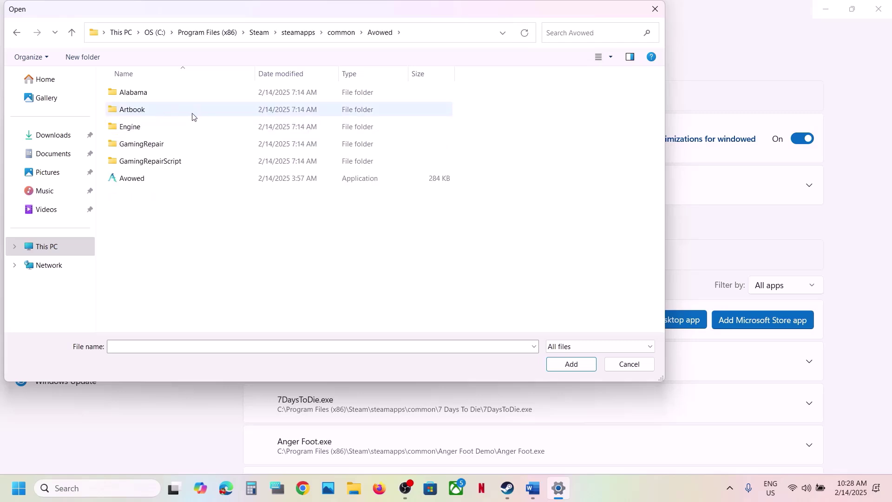
pyautogui.click(145, 178)
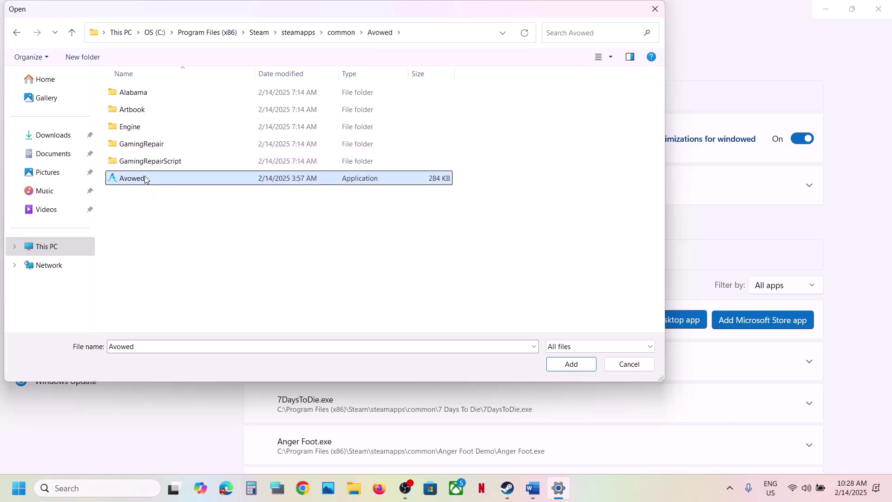
pyautogui.click(571, 364)
# Set the GPU preference for Avowed.exe to High Performance (NVIDIA GeForce RTX 3050 Laptop GPU).
pyautogui.scroll(-5, 462, 375)
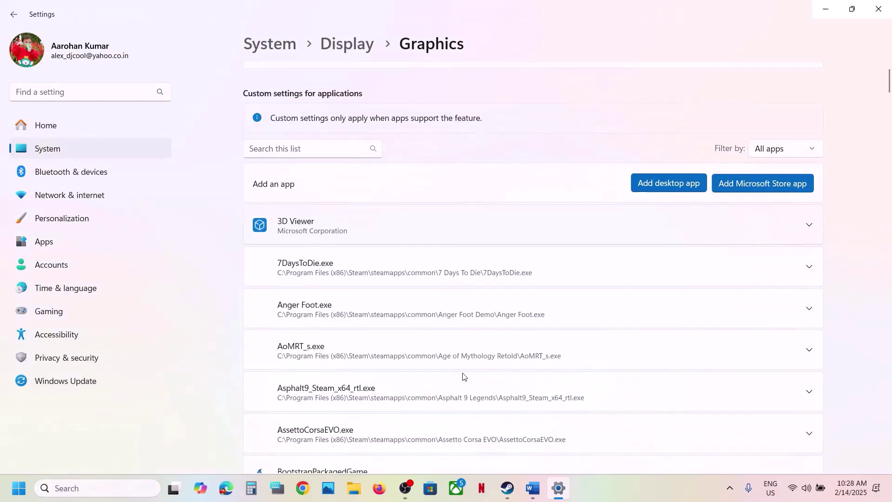
pyautogui.click(456, 361)
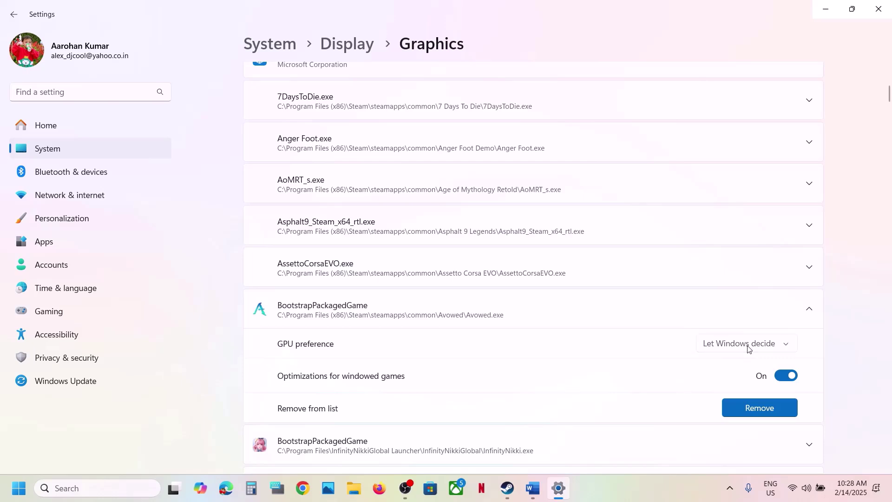
pyautogui.click(750, 346)
pyautogui.click(723, 386)
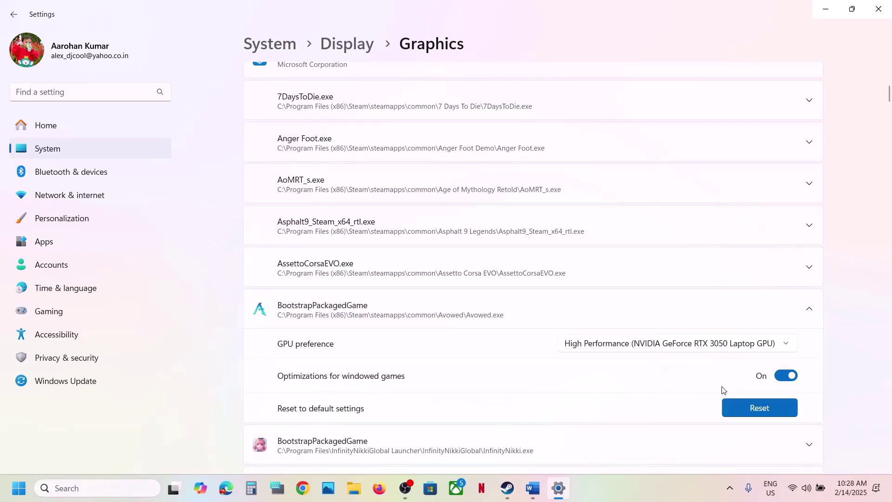
# Add Avowed-Win64-Shipping from the Avowed folder's Alabama\Binaries\Win64 subfolder as another desktop app in the graphics settings.
pyautogui.scroll(7, 490, 285)
pyautogui.click(657, 320)
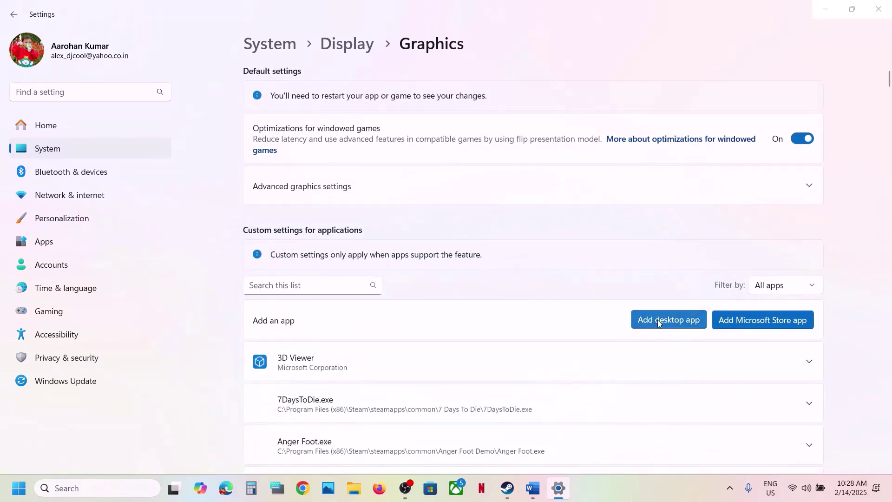
pyautogui.click(142, 94)
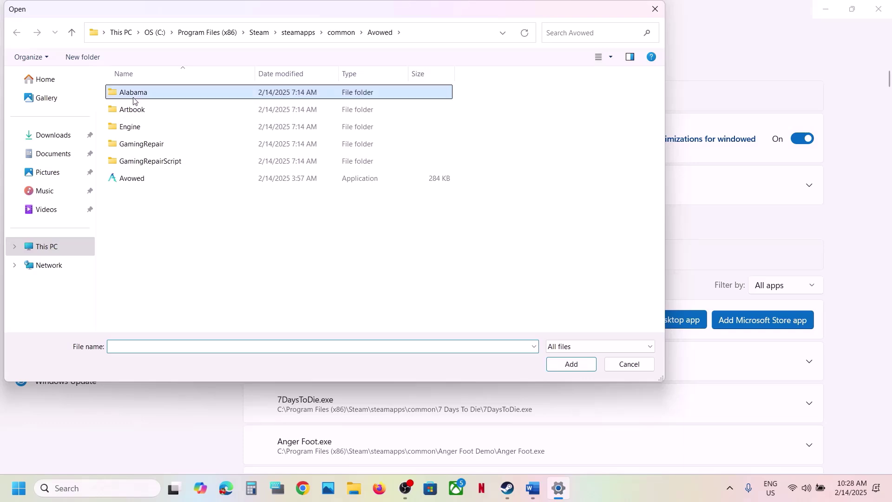
pyautogui.doubleClick(147, 98)
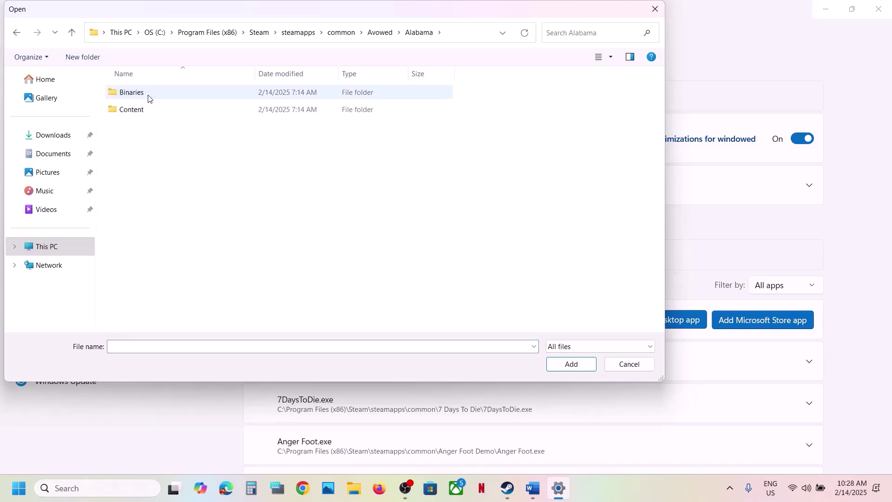
pyautogui.doubleClick(148, 98)
pyautogui.doubleClick(147, 98)
pyautogui.click(179, 115)
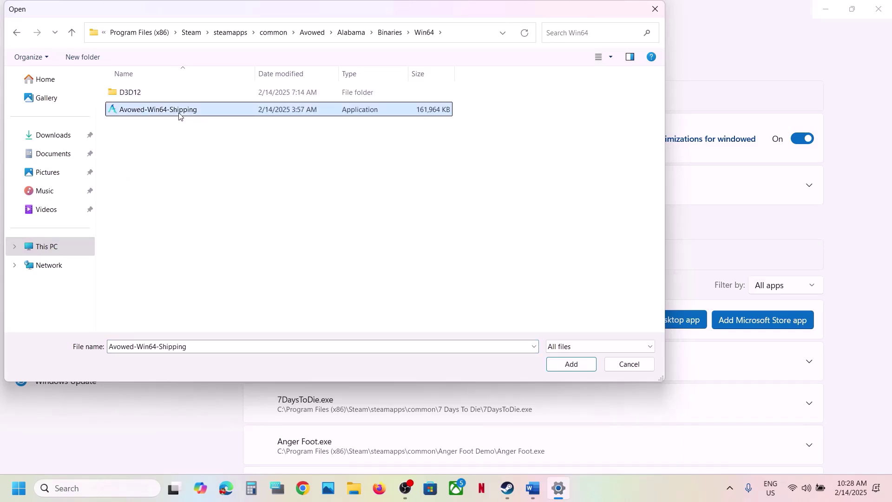
pyautogui.click(572, 367)
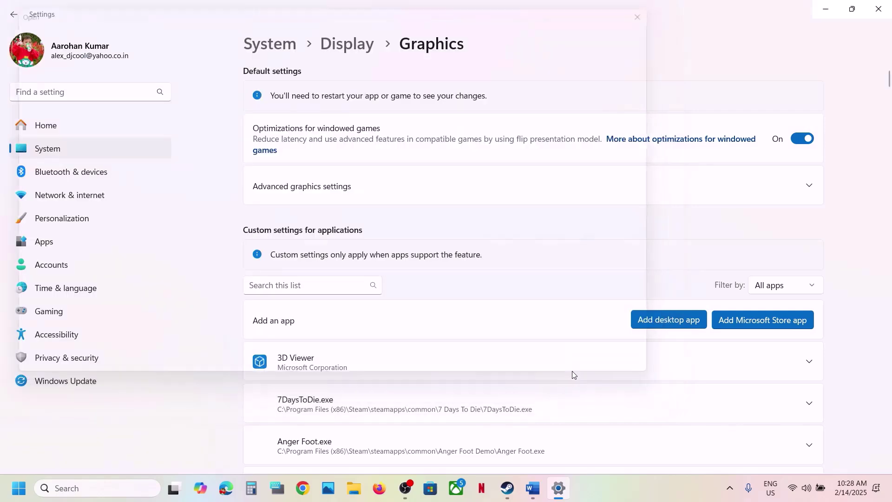
# Set the GPU preference for Avowed-Win64-Shipping.exe to High Performance (NVIDIA GeForce RTX 3050 Laptop GPU) and close Settings.
pyautogui.scroll(-2, 458, 369)
pyautogui.scroll(-4, 458, 369)
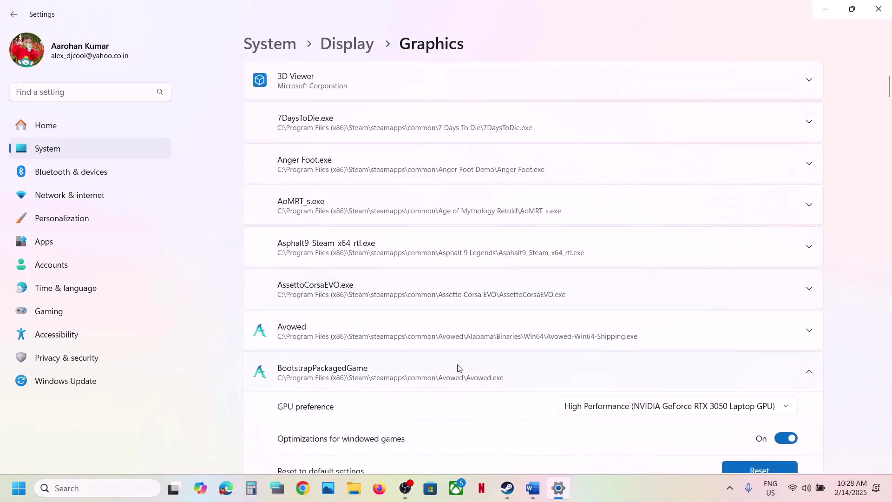
pyautogui.click(470, 336)
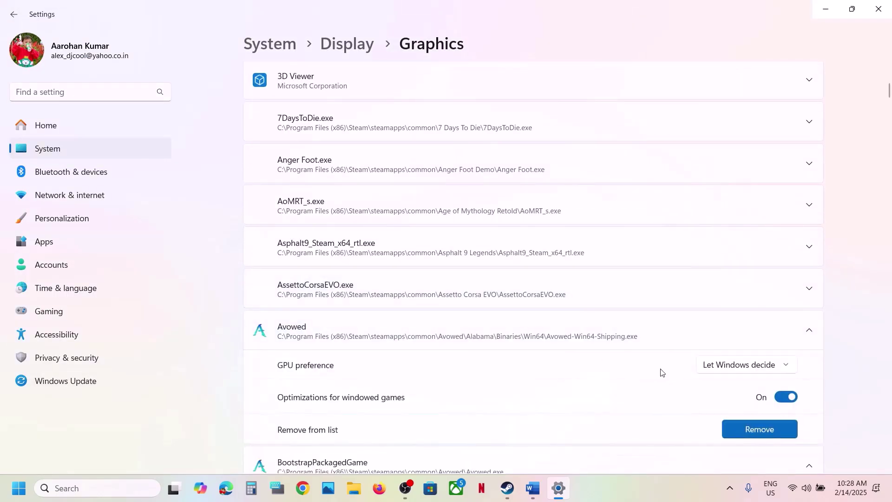
pyautogui.scroll(-1, 697, 325)
pyautogui.click(729, 308)
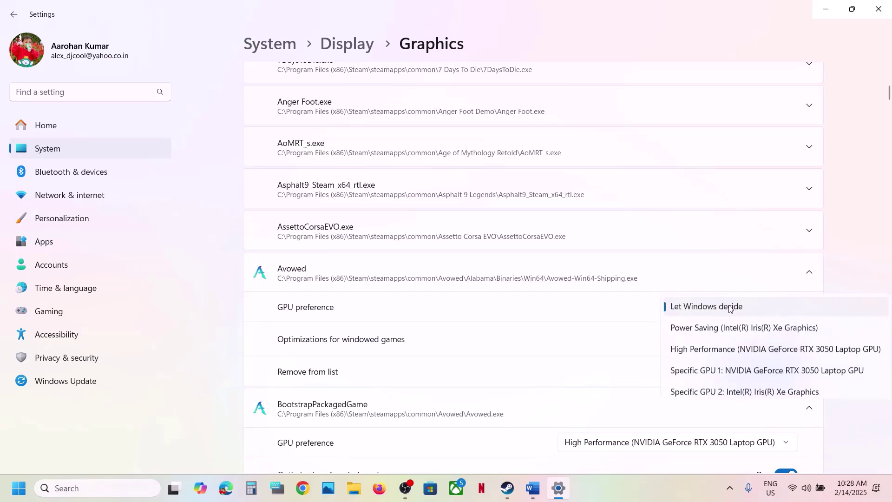
pyautogui.click(743, 345)
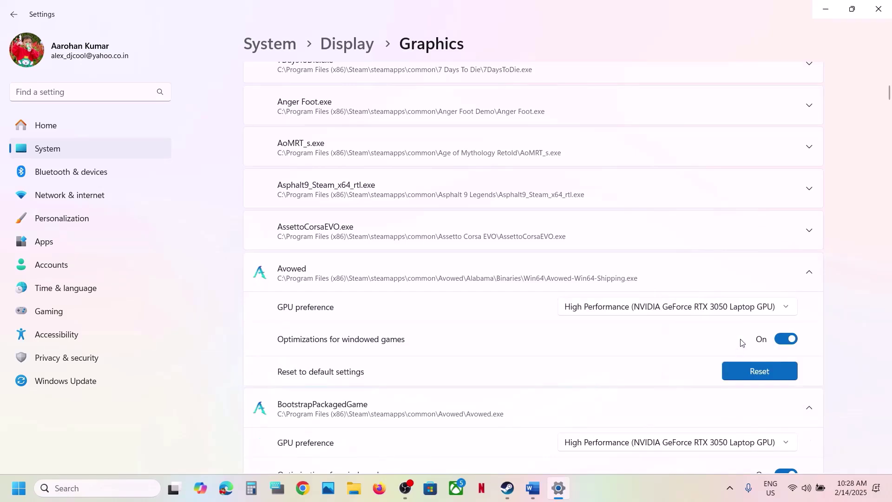
pyautogui.click(878, 9)
# Read Step 4 in the Word notes on running as administrator, and open Avowed's local installation folder from the Steam library.
pyautogui.scroll(-3, 364, 313)
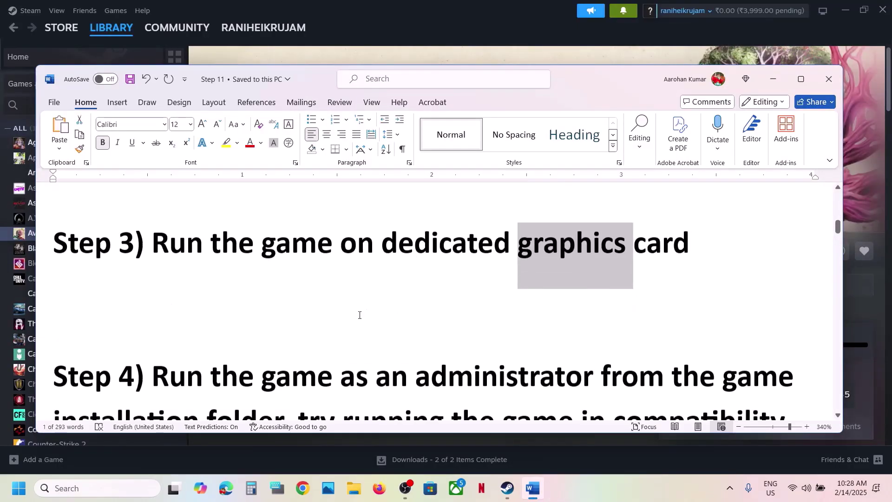
pyautogui.moveTo(150, 274); pyautogui.dragTo(283, 320)
pyautogui.click(417, 23)
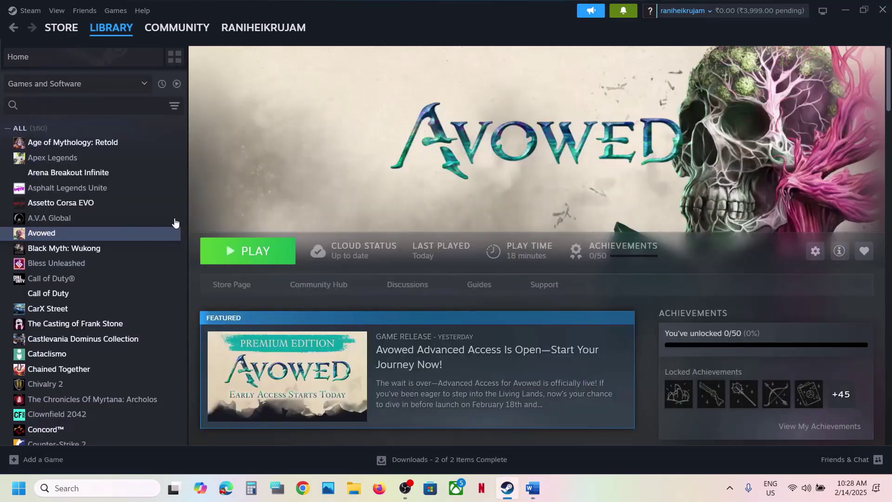
pyautogui.rightClick(111, 236)
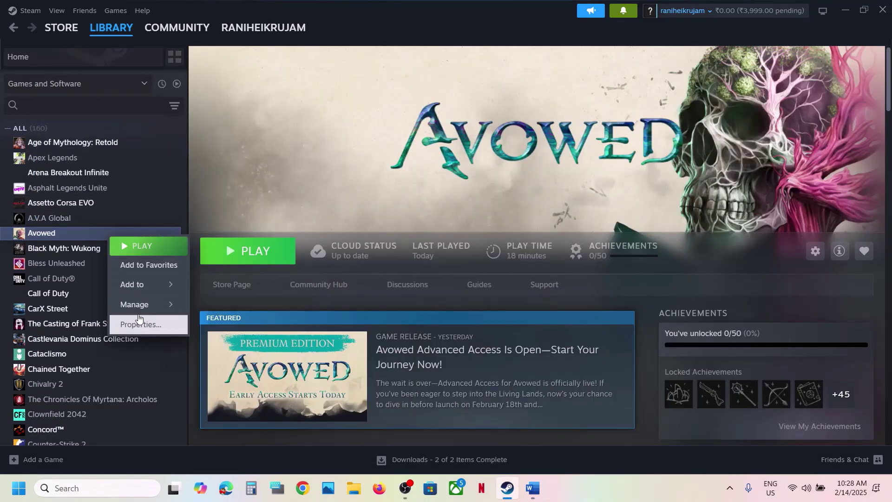
pyautogui.moveTo(139, 304)
pyautogui.click(242, 328)
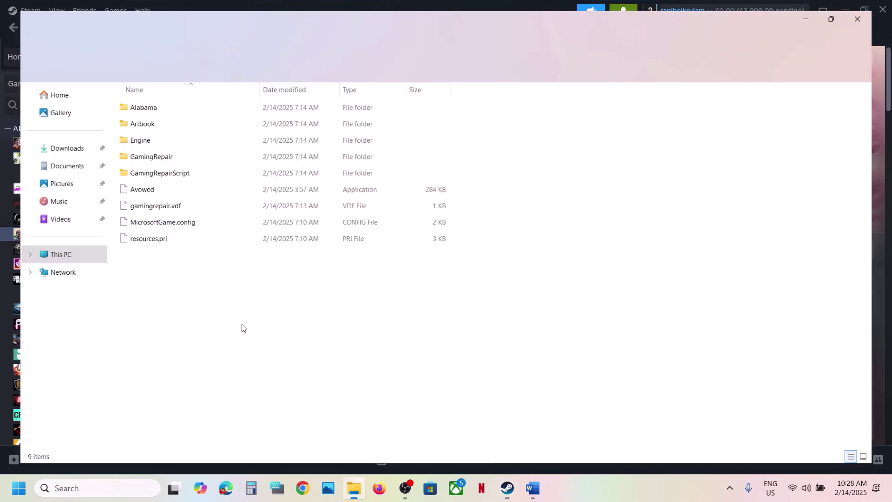
# Go into the Alabama\Binaries\Win64 subfolder and select the Avowed-Win64-Shipping application.
pyautogui.doubleClick(135, 108)
pyautogui.doubleClick(140, 104)
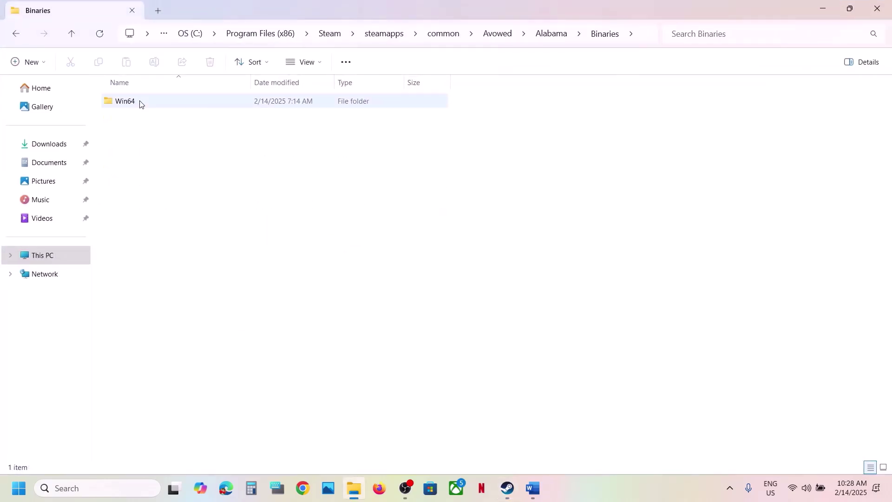
pyautogui.doubleClick(140, 104)
pyautogui.click(176, 122)
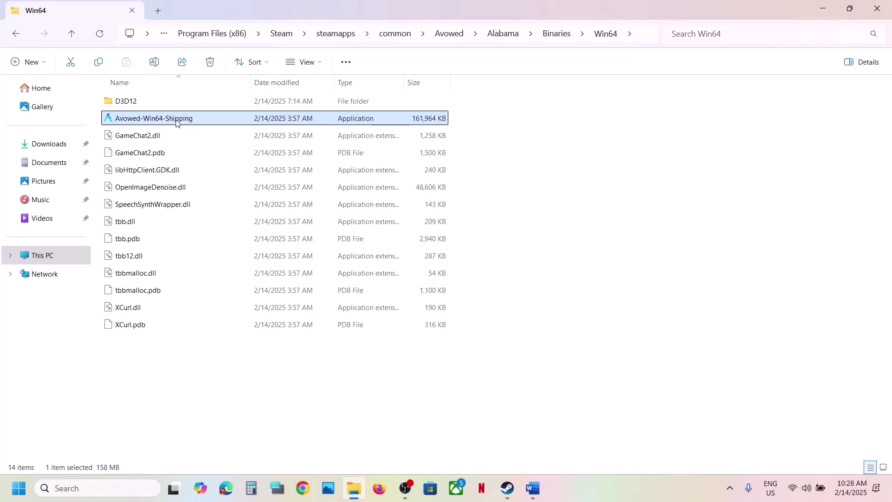
# Enable running Avowed-Win64-Shipping as an administrator in its compatibility properties and apply the change.
pyautogui.rightClick(177, 121)
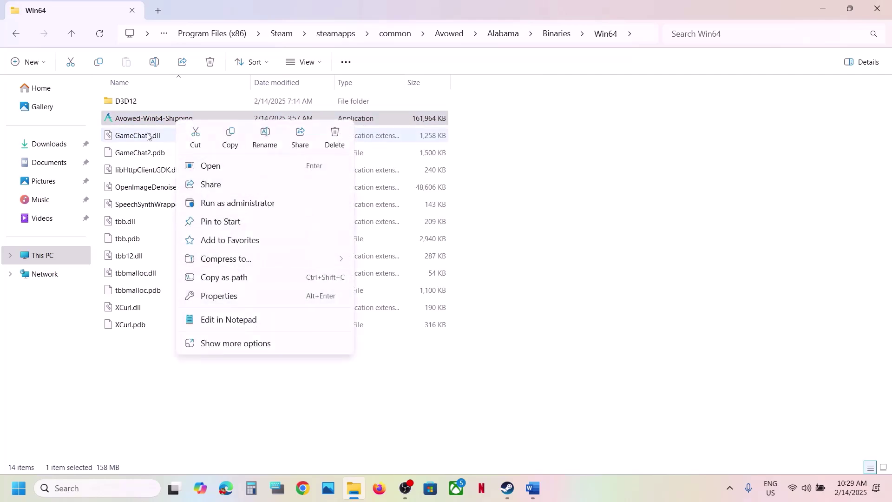
pyautogui.moveTo(155, 120)
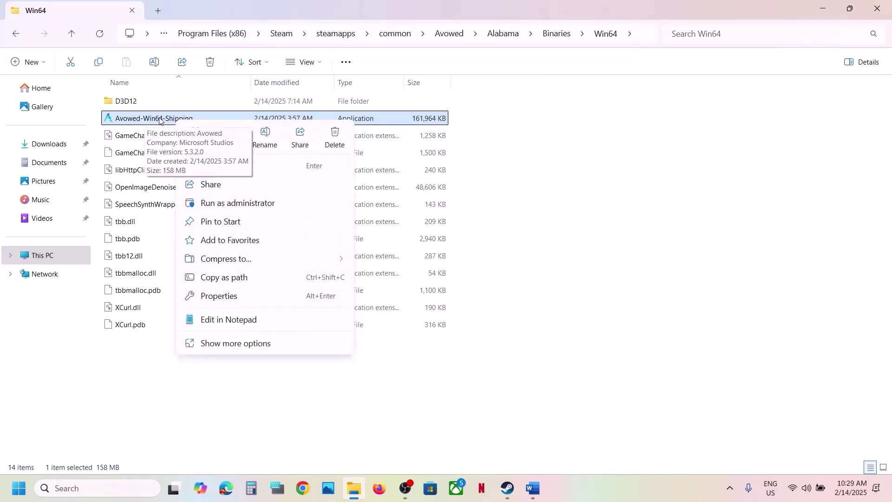
pyautogui.rightClick(160, 120)
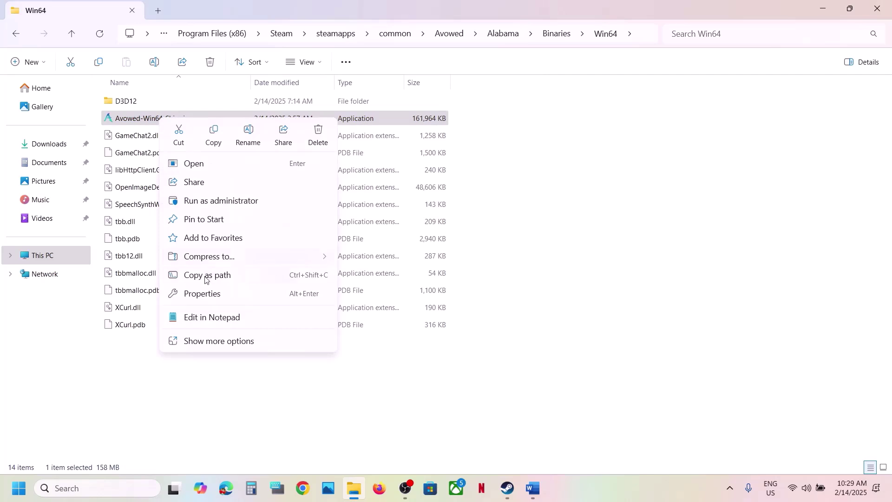
pyautogui.click(202, 300)
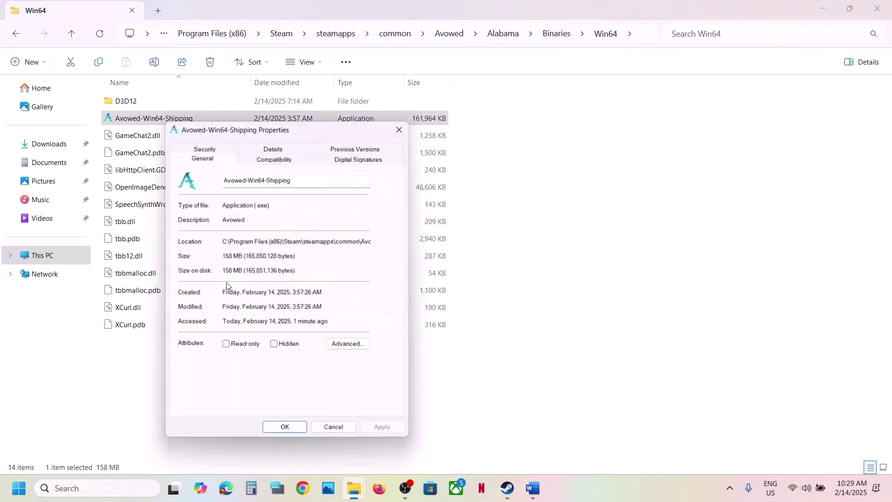
pyautogui.click(263, 158)
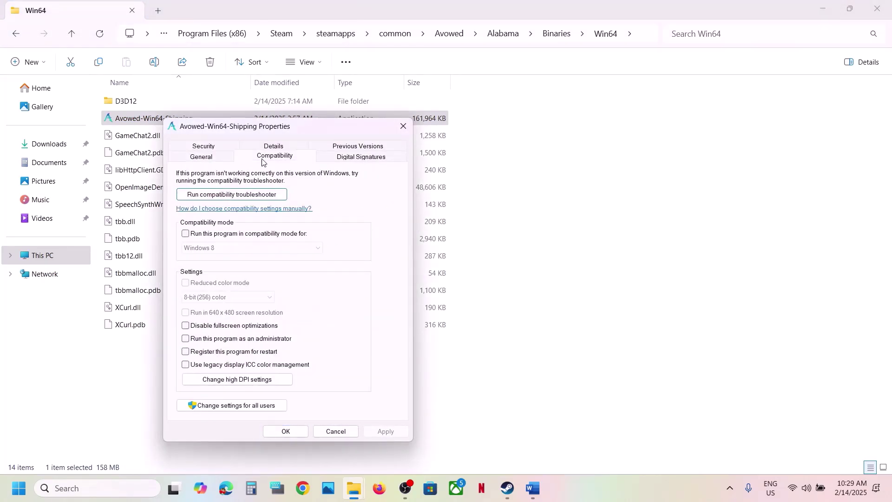
pyautogui.click(186, 341)
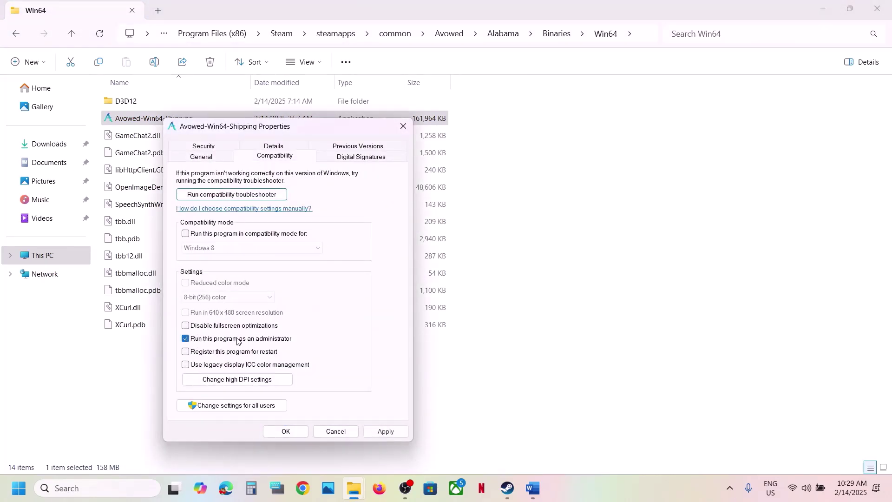
pyautogui.click(377, 432)
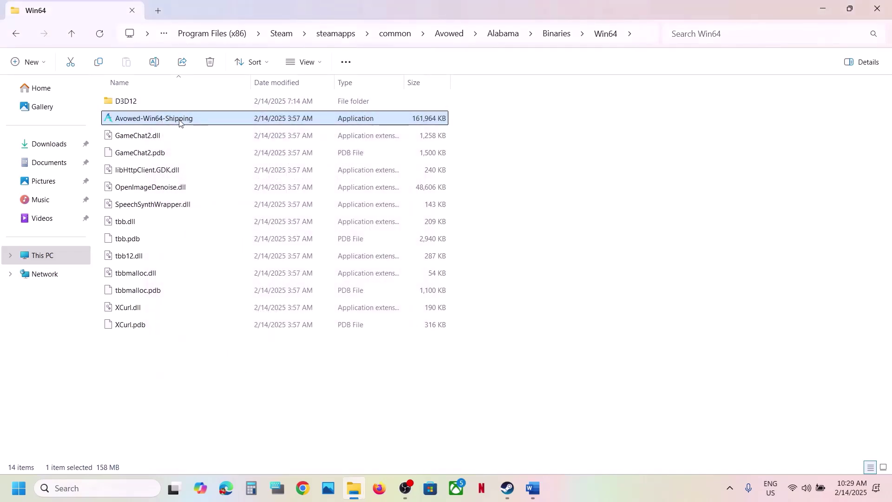
# Enable compatibility mode for Windows 8 on Avowed-Win64-Shipping and apply it.
pyautogui.rightClick(182, 122)
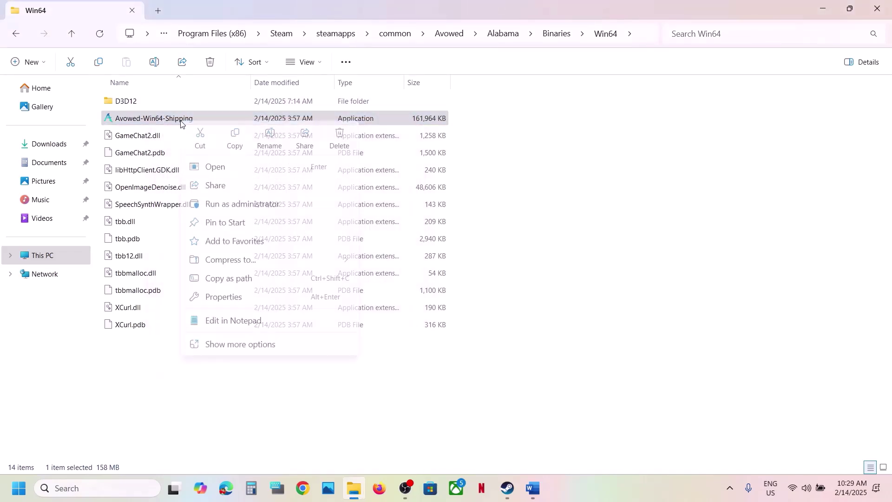
pyautogui.click(243, 297)
pyautogui.click(291, 160)
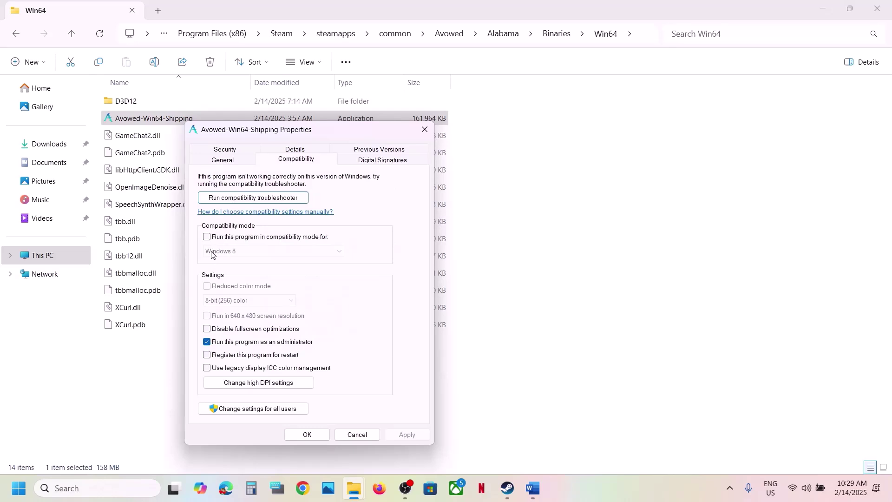
pyautogui.click(207, 238)
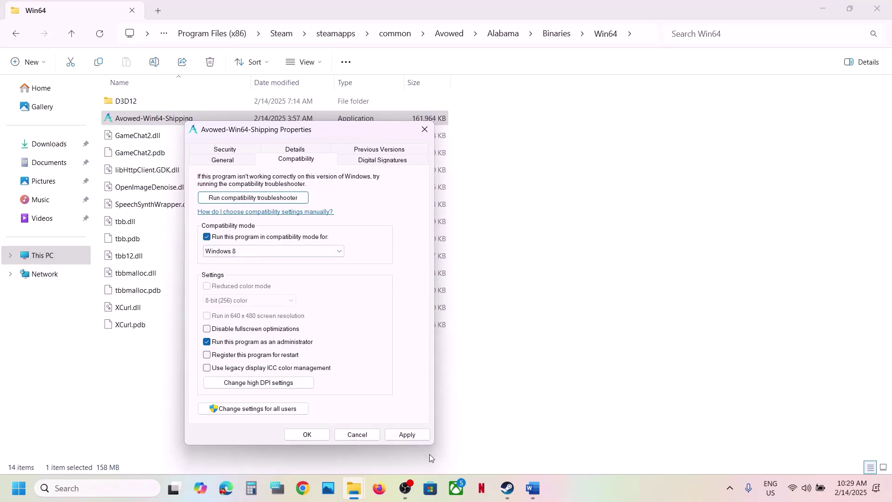
pyautogui.click(407, 434)
pyautogui.click(313, 435)
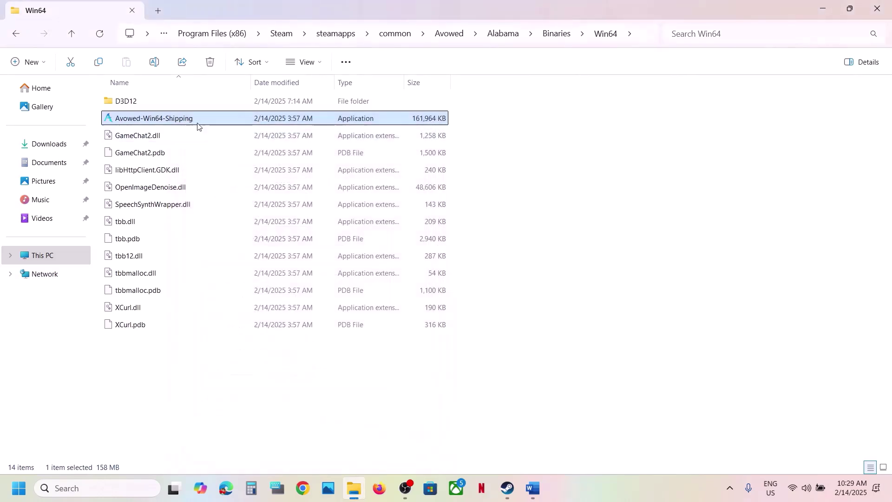
# Disable fullscreen optimizations for Avowed-Win64-Shipping in its compatibility properties and apply the change.
pyautogui.rightClick(185, 122)
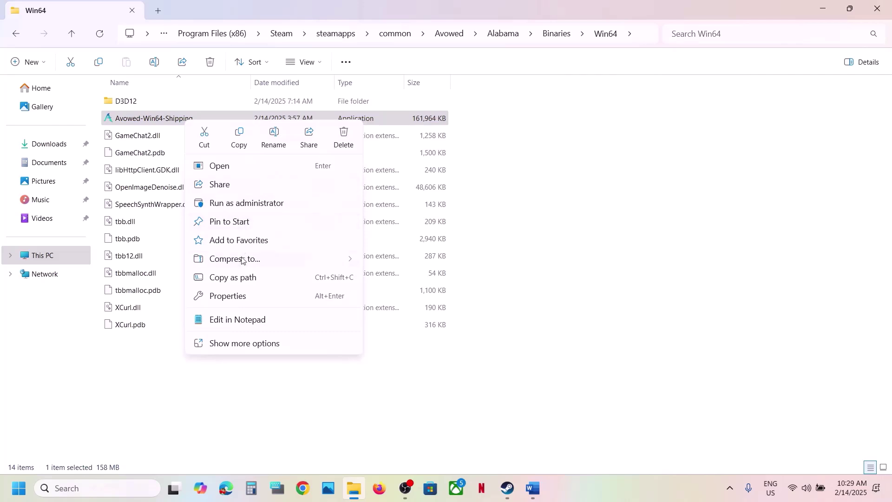
pyautogui.click(235, 297)
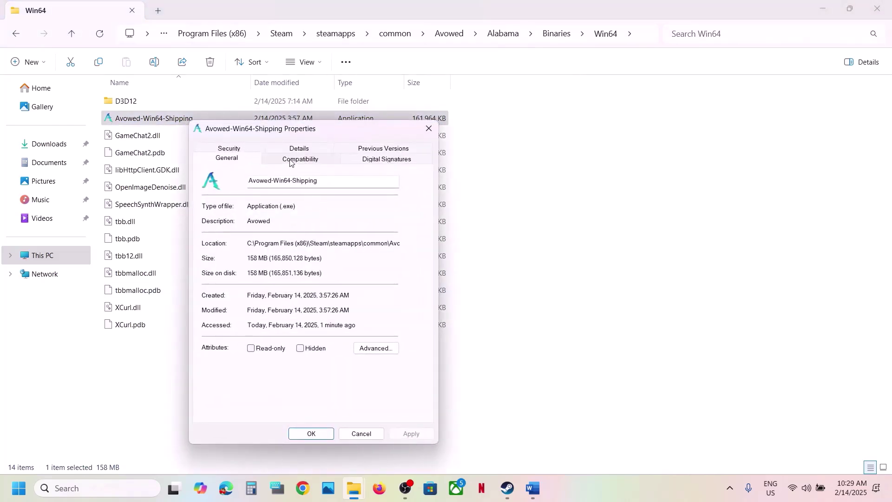
pyautogui.click(290, 160)
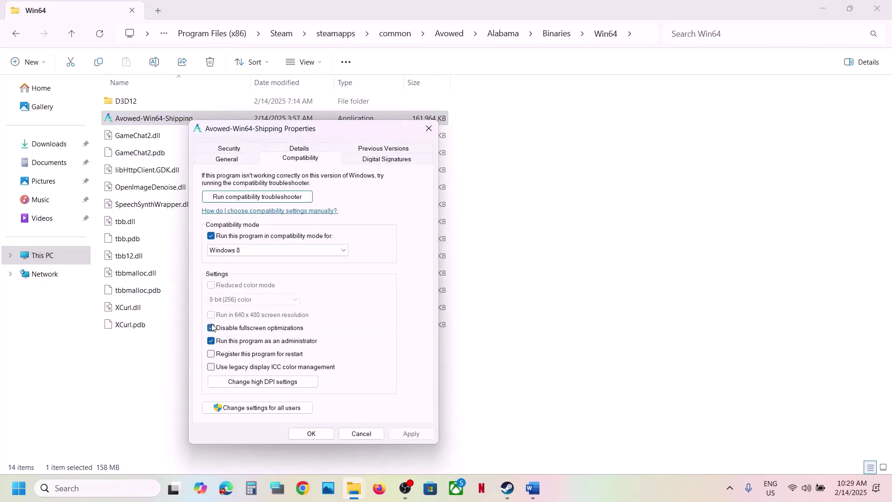
pyautogui.click(408, 434)
pyautogui.click(324, 438)
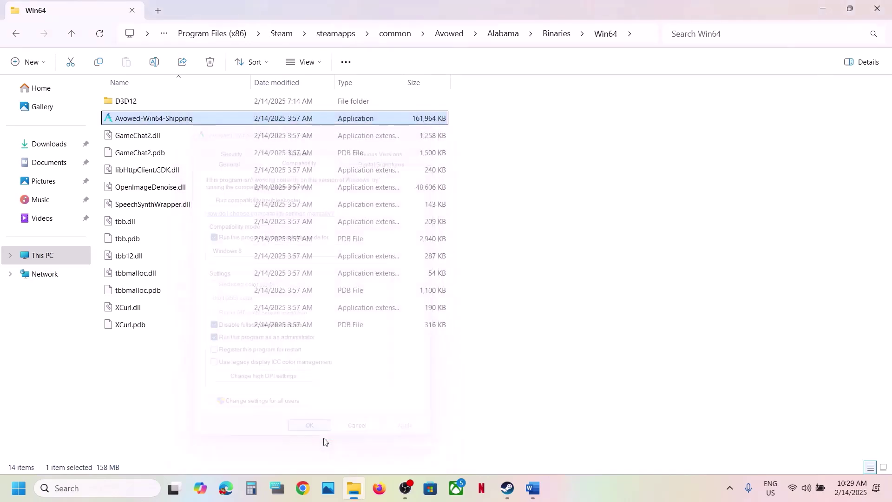
# Switch the compatibility mode of Avowed-Win64-Shipping to Windows 7 and apply the change.
pyautogui.rightClick(168, 120)
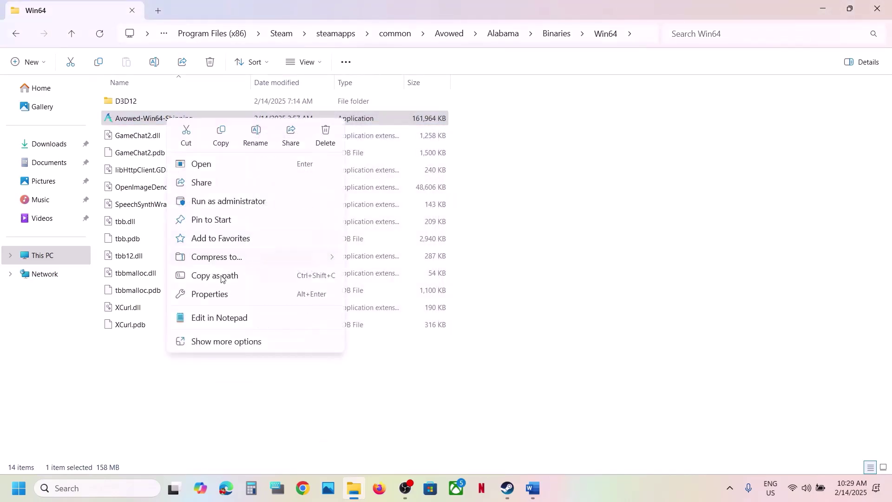
pyautogui.click(217, 293)
pyautogui.click(287, 159)
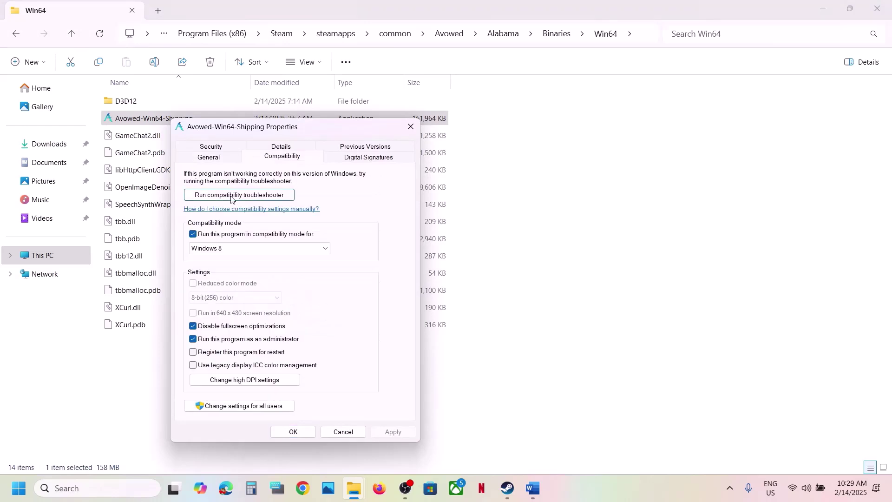
pyautogui.click(193, 234)
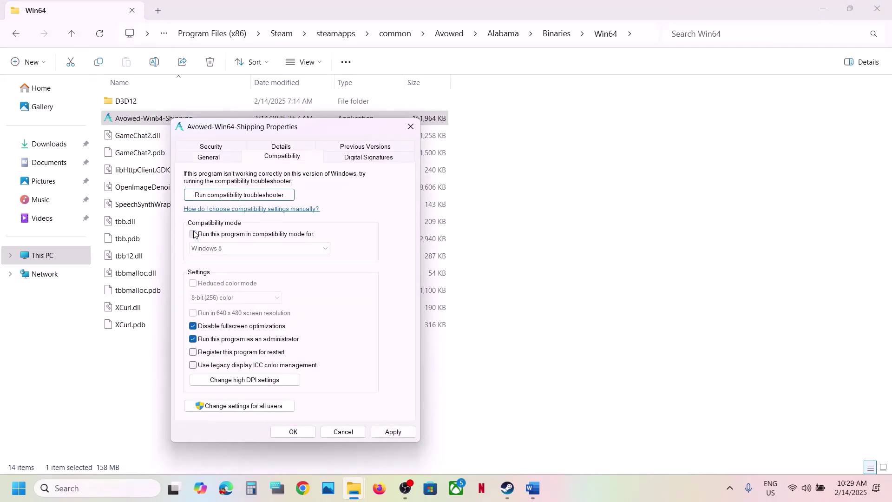
pyautogui.click(193, 235)
pyautogui.click(237, 251)
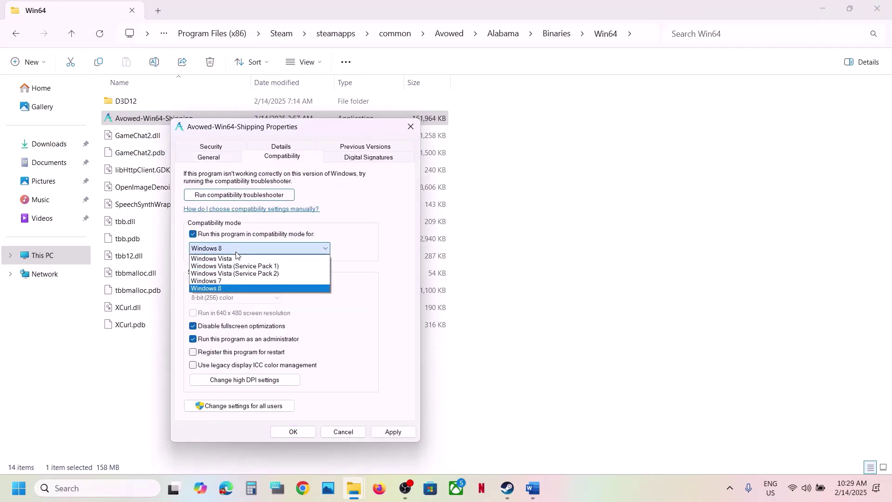
pyautogui.click(225, 281)
pyautogui.click(393, 432)
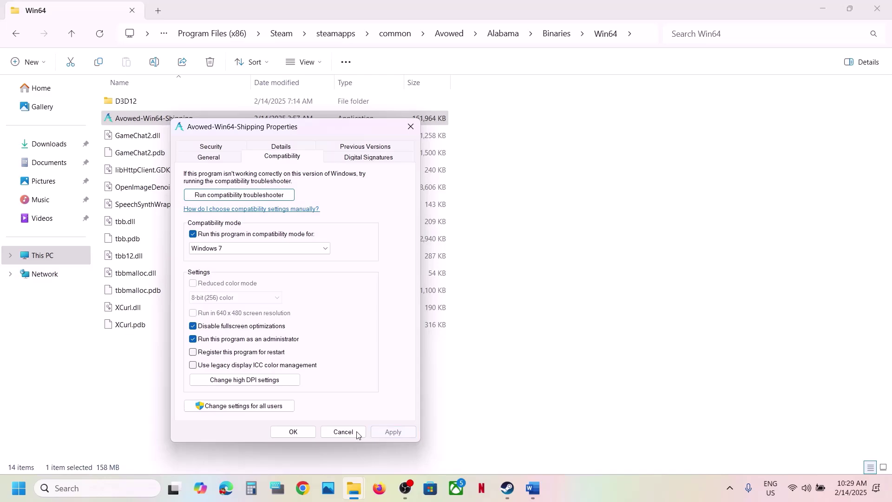
pyautogui.click(308, 433)
# Turn off compatibility mode, disabled fullscreen optimizations and running as administrator for Avowed-Win64-Shipping, and apply.
pyautogui.rightClick(164, 123)
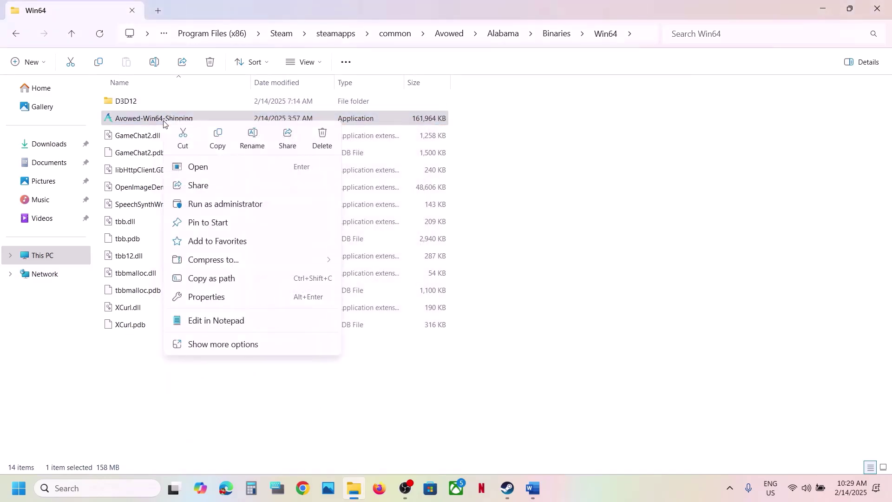
pyautogui.click(226, 296)
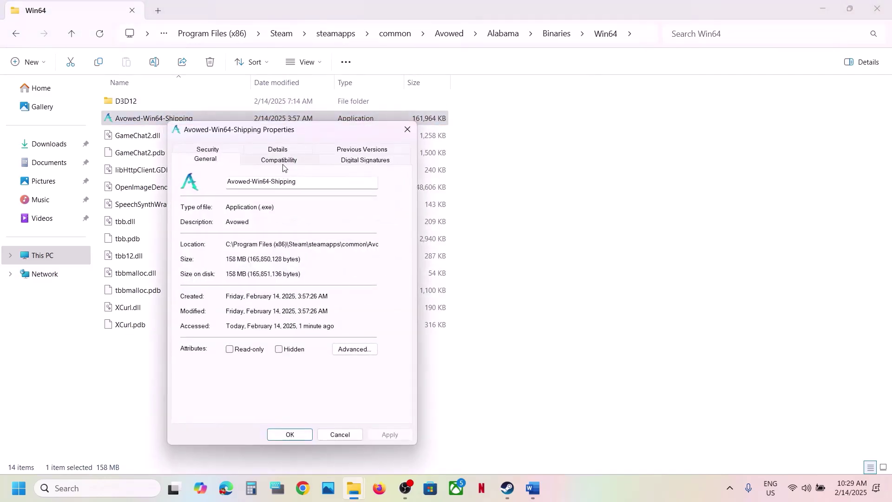
pyautogui.click(281, 160)
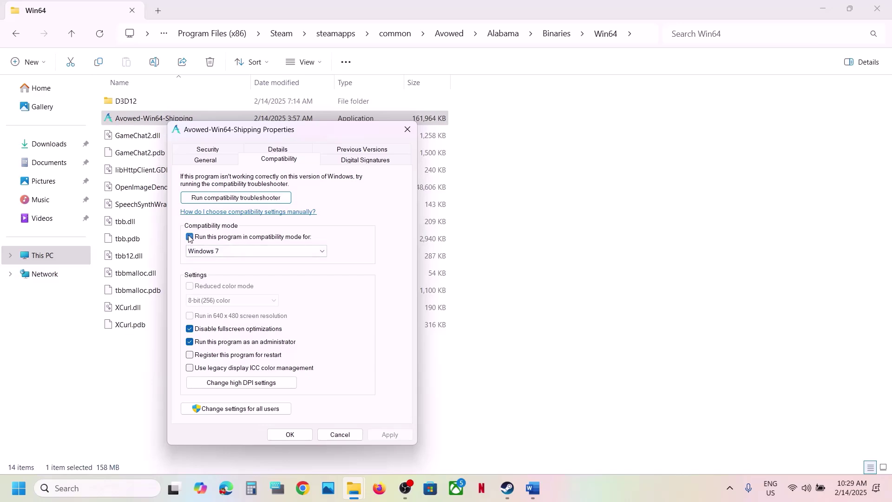
pyautogui.click(190, 238)
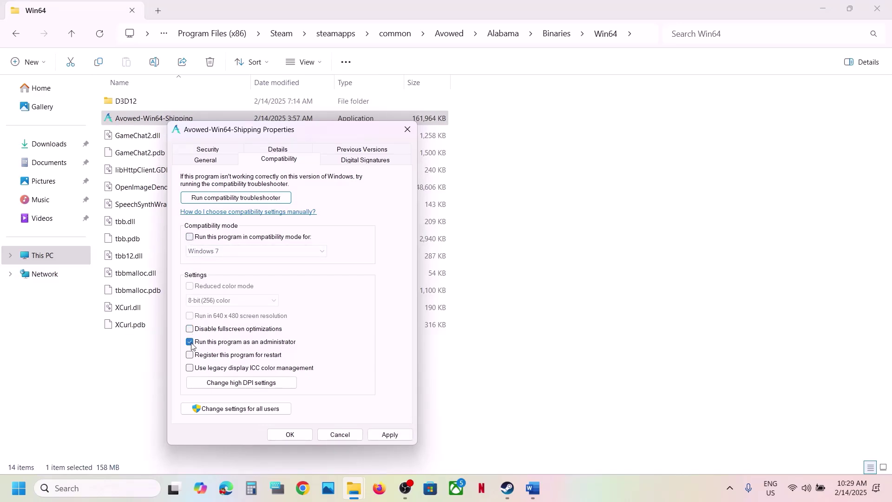
pyautogui.click(390, 435)
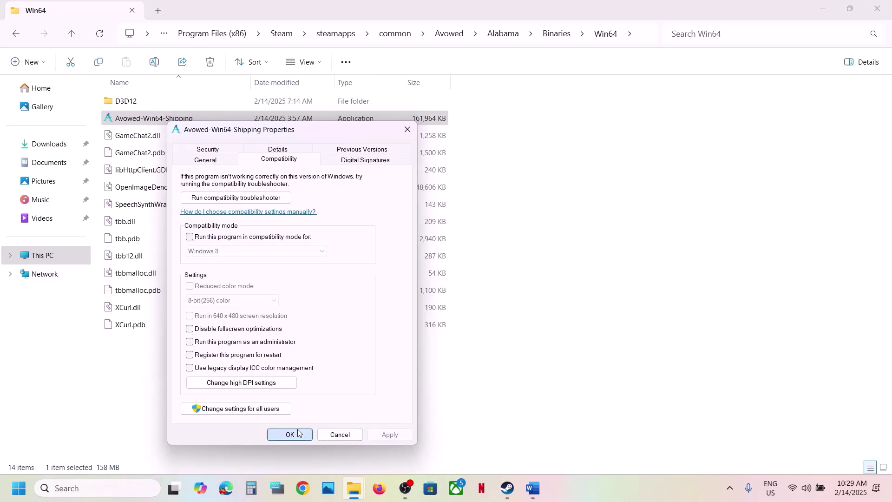
pyautogui.click(290, 434)
# Read Step 5 in the Word notes on allowing the game exe through the antivirus program, Windows Security and Firewall.
pyautogui.click(508, 488)
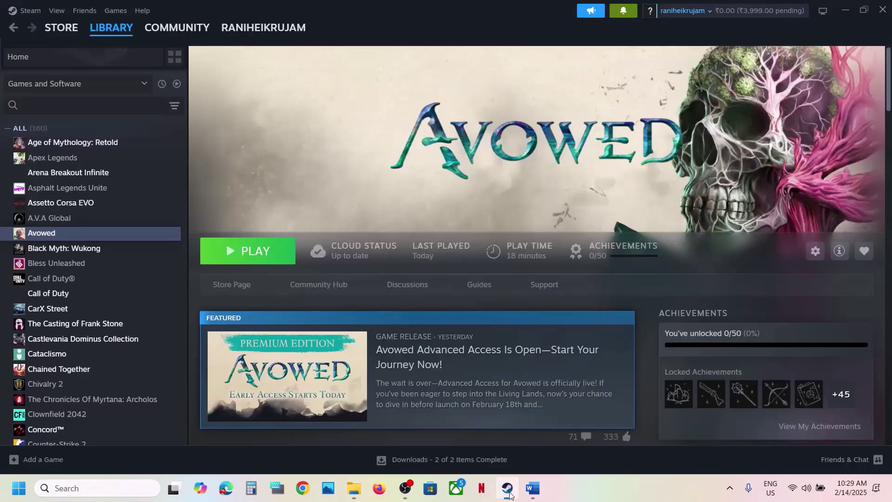
pyautogui.click(533, 490)
pyautogui.scroll(-5, 363, 303)
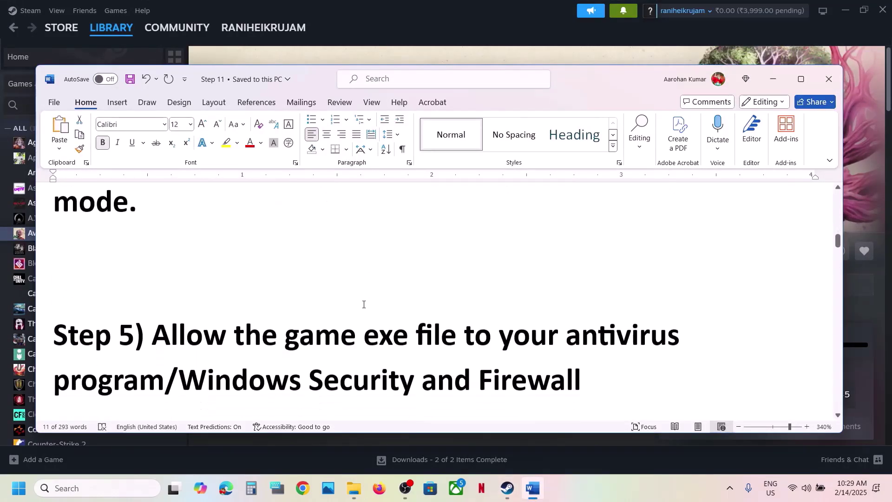
pyautogui.moveTo(316, 304); pyautogui.dragTo(165, 341)
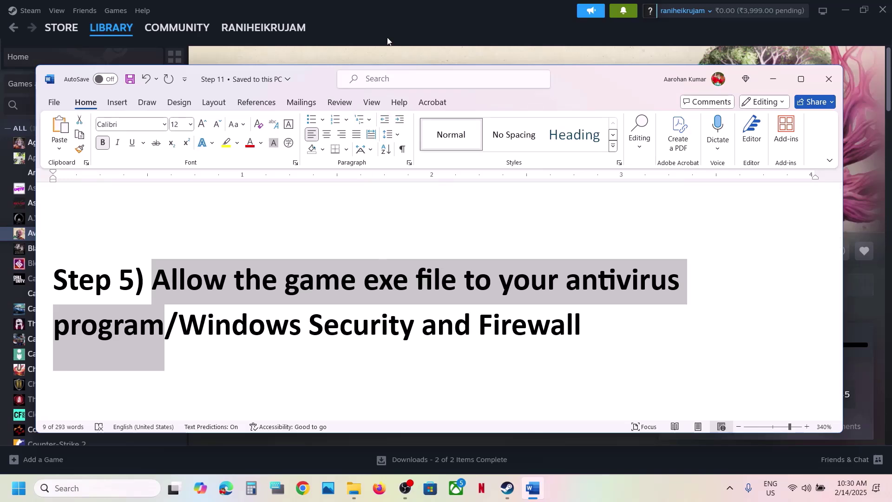
pyautogui.press('super+Down')
# Open the list of apps allowed through Controlled folder access in Windows Security's ransomware protection.
pyautogui.press('super+i')
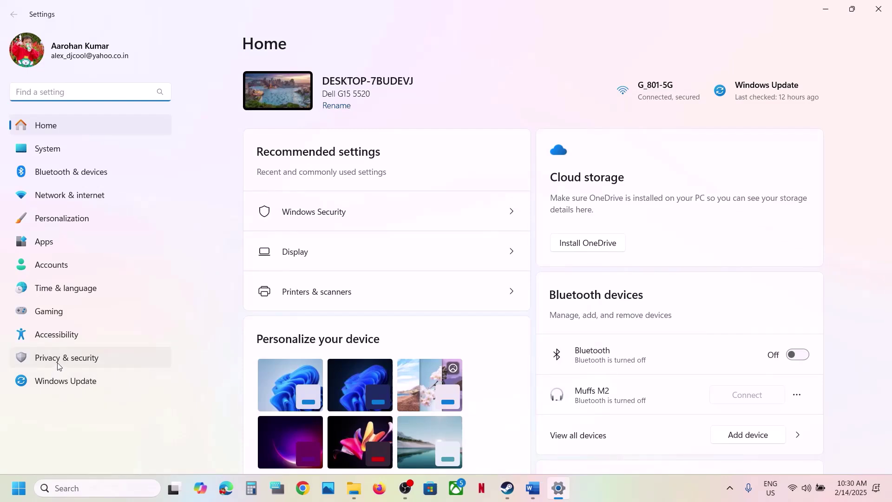
pyautogui.click(58, 366)
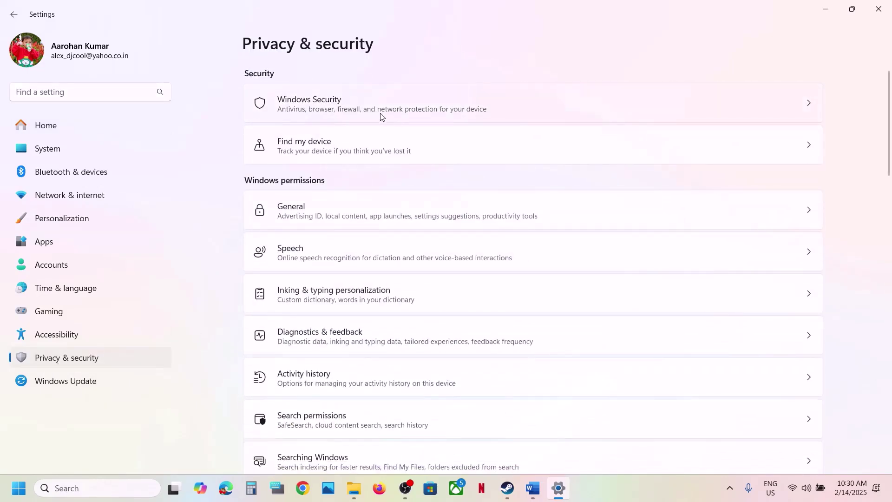
pyautogui.click(380, 116)
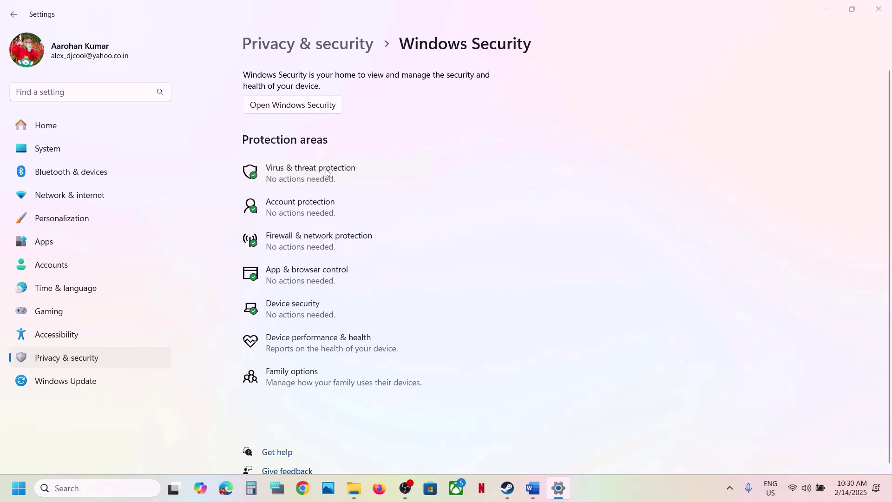
pyautogui.click(327, 172)
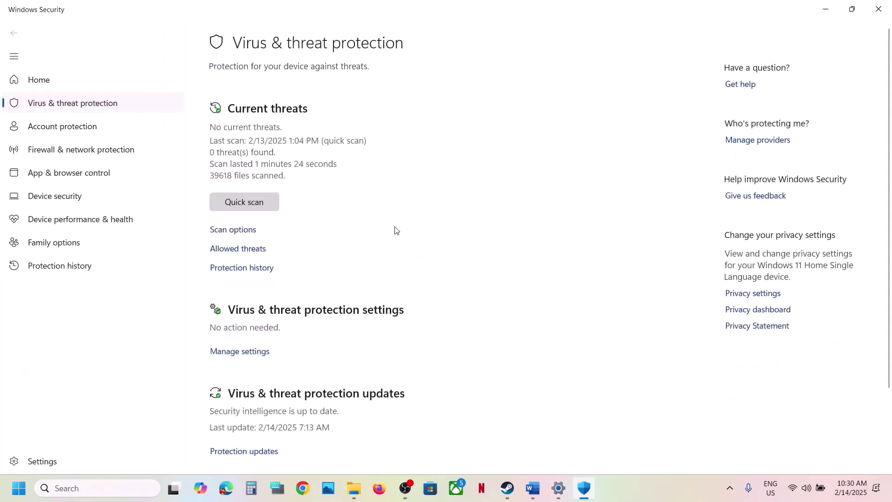
pyautogui.scroll(-3, 300, 435)
pyautogui.click(280, 433)
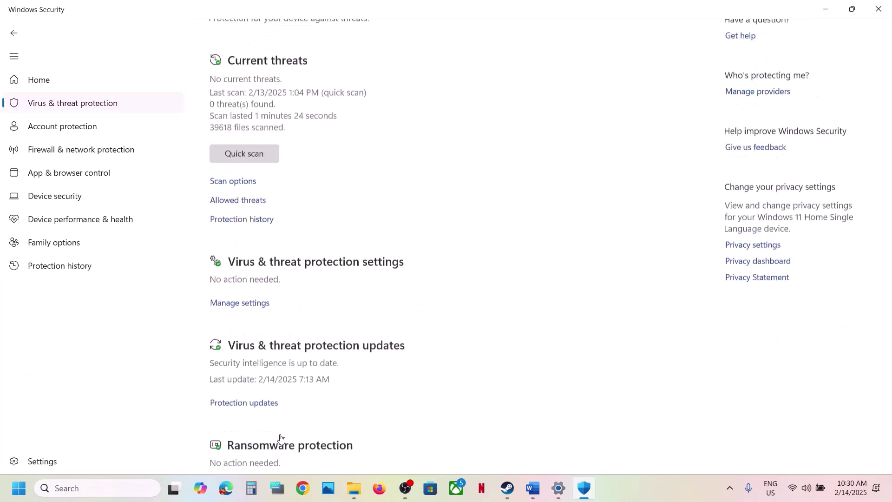
pyautogui.click(295, 246)
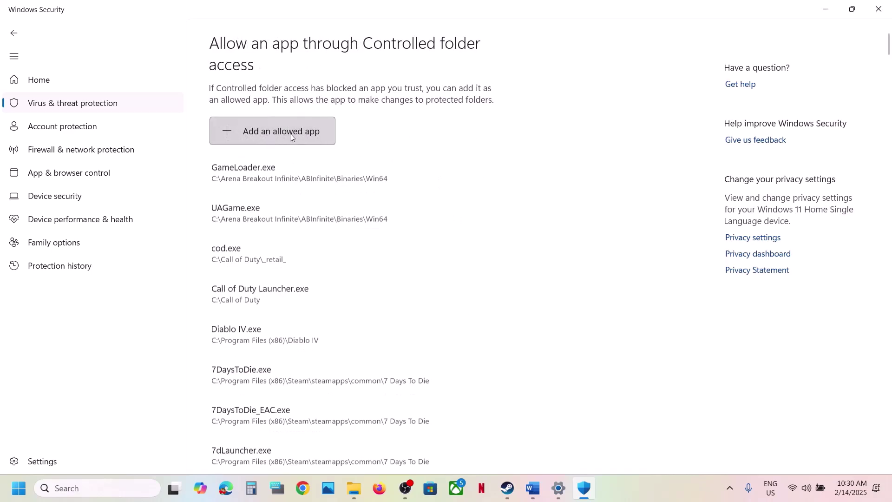
# Allow the Avowed application from the steamapps\common\Avowed folder through Controlled folder access.
pyautogui.click(285, 133)
pyautogui.click(279, 178)
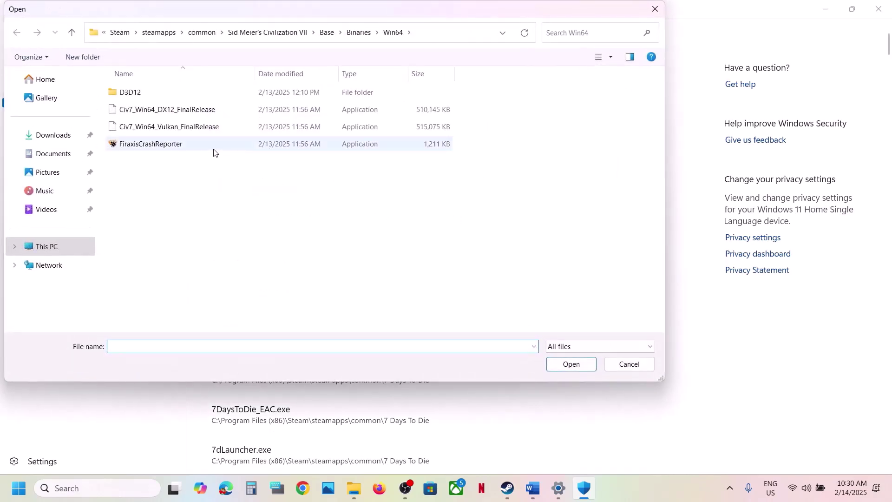
pyautogui.click(201, 32)
pyautogui.doubleClick(148, 109)
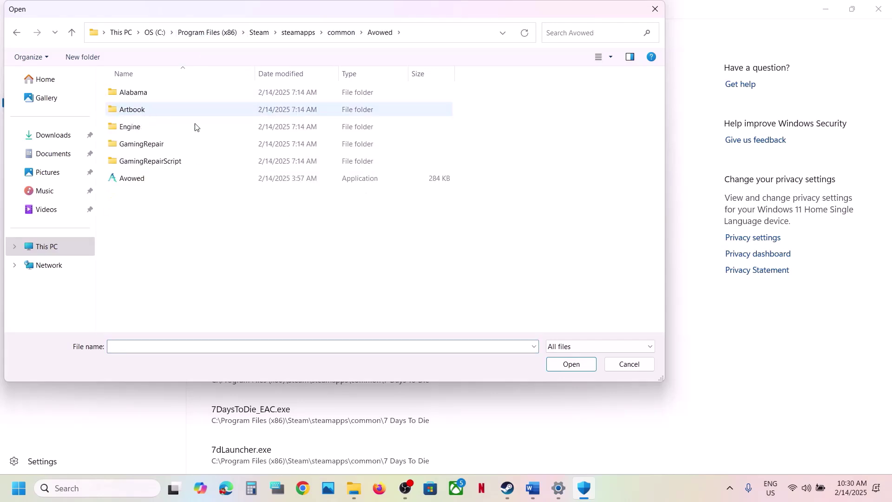
pyautogui.click(160, 180)
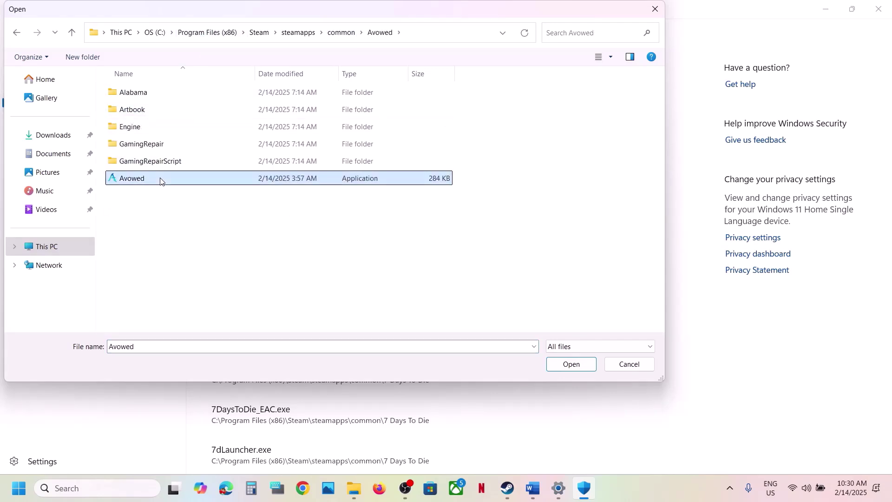
pyautogui.click(571, 364)
# Allow Avowed-Win64-Shipping from the Alabama\Binaries\Win64 subfolder through Controlled folder access.
pyautogui.click(276, 136)
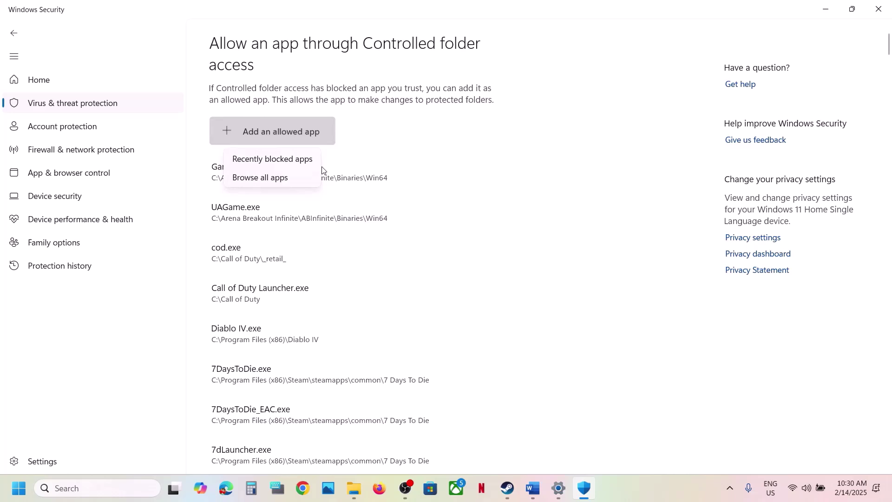
pyautogui.click(283, 177)
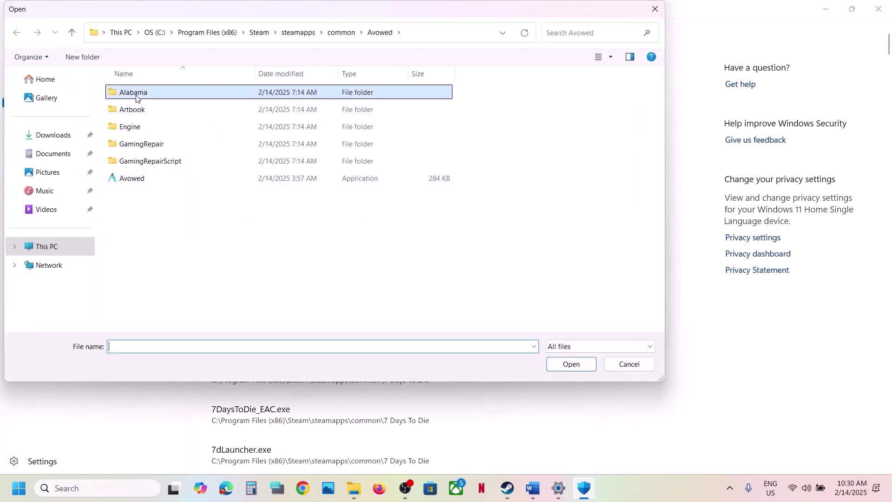
pyautogui.doubleClick(136, 96)
pyautogui.doubleClick(136, 96)
pyautogui.doubleClick(136, 96)
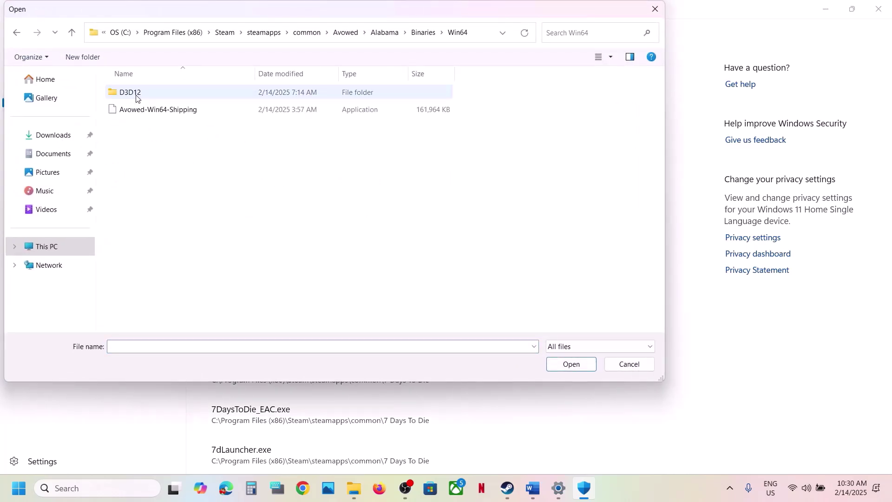
pyautogui.click(155, 111)
pyautogui.click(571, 364)
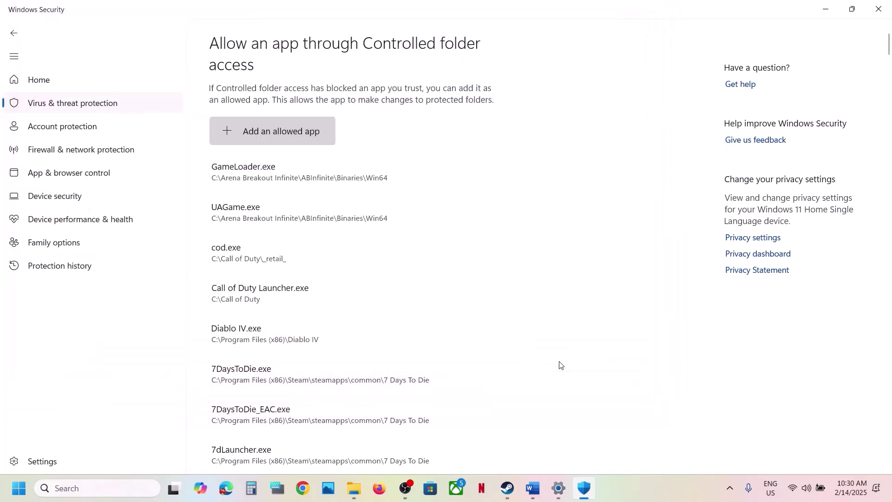
# Open Windows Defender Firewall's list of allowed apps in Control Panel and unlock its settings for changes.
pyautogui.click(108, 494)
pyautogui.write('control Panel')
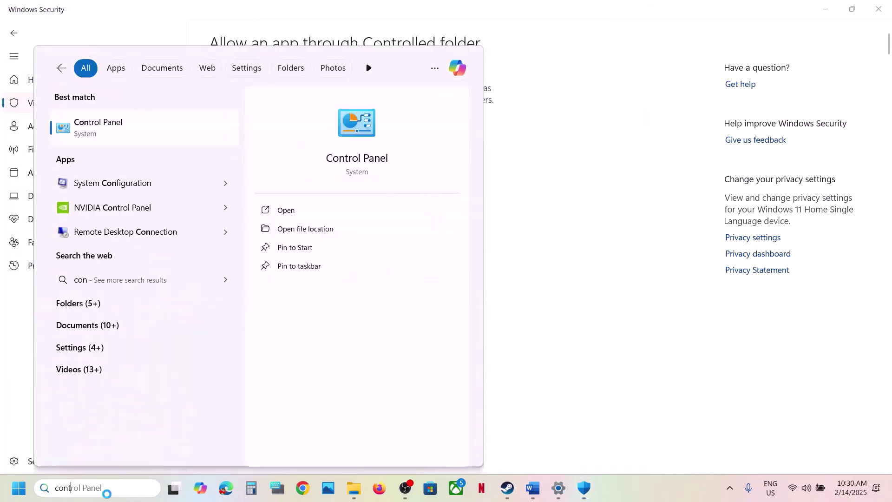
pyautogui.press('Return')
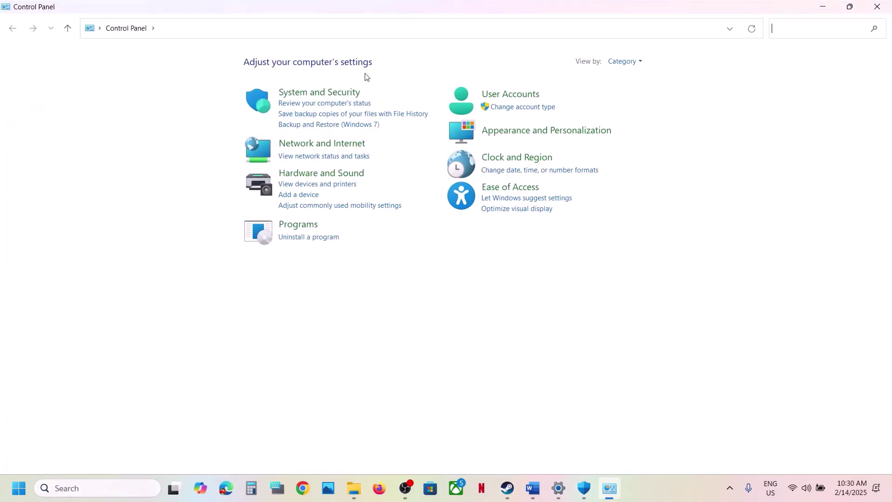
pyautogui.click(328, 95)
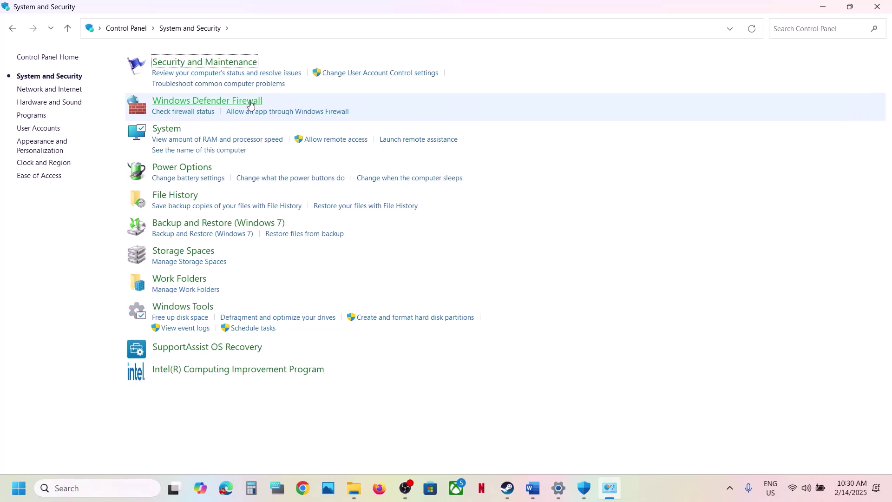
pyautogui.click(223, 102)
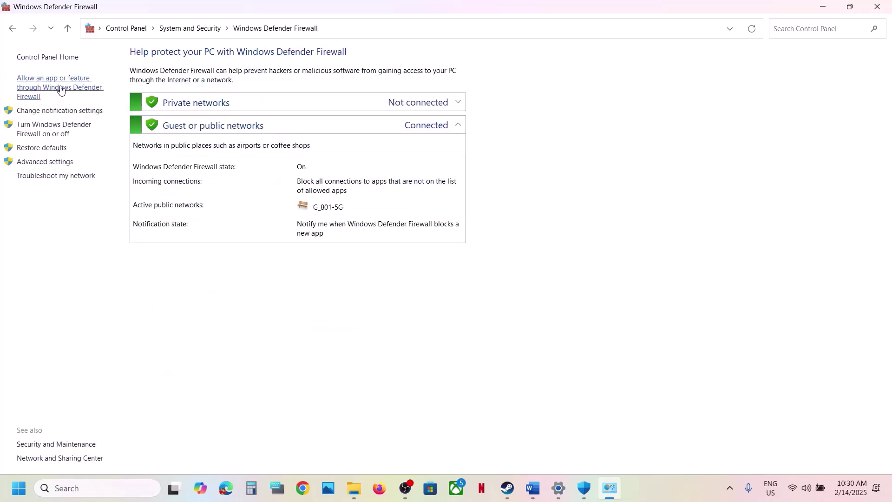
pyautogui.click(61, 90)
pyautogui.click(591, 89)
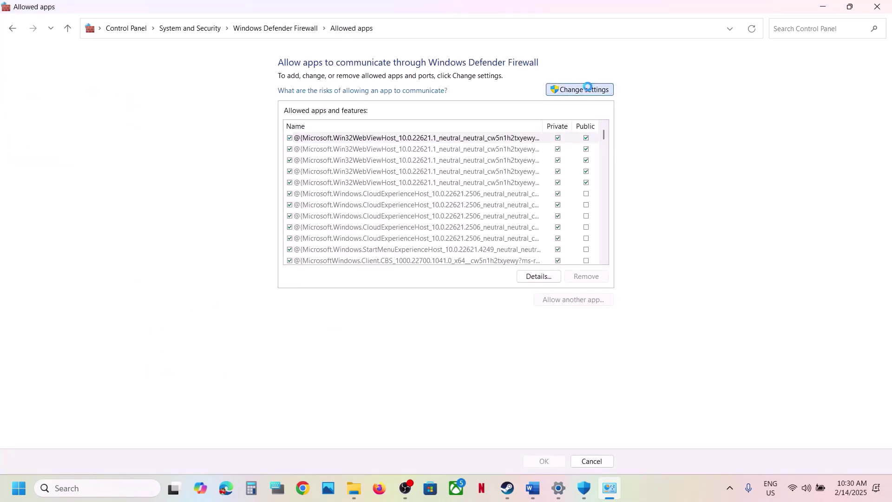
# Try to add the Avowed application from the steamapps\common\Avowed folder to the firewall's allowed apps.
pyautogui.click(584, 303)
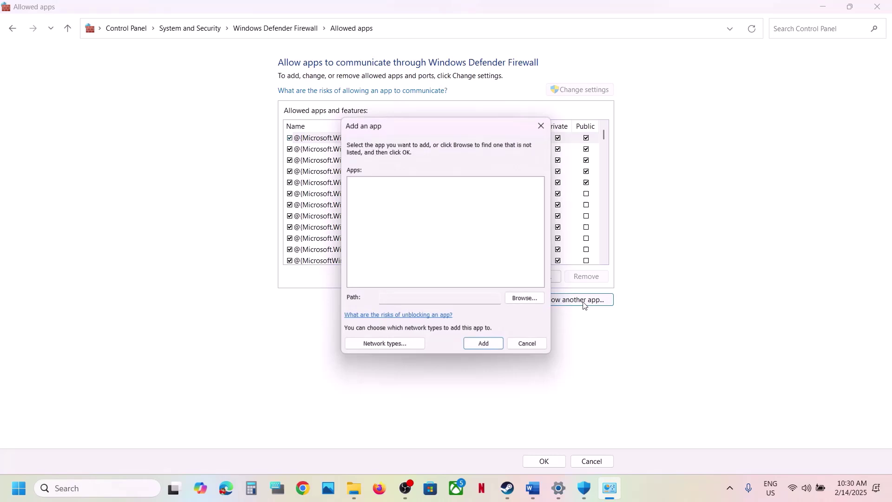
pyautogui.click(534, 299)
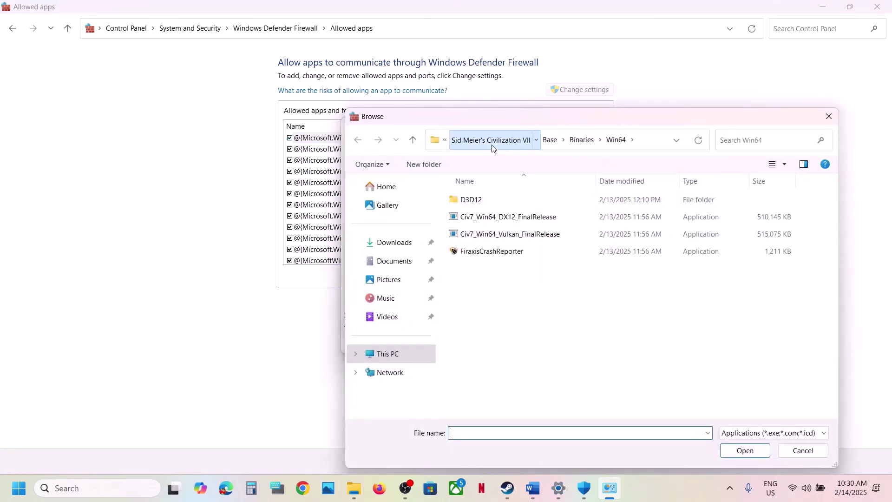
pyautogui.click(491, 146)
pyautogui.click(506, 146)
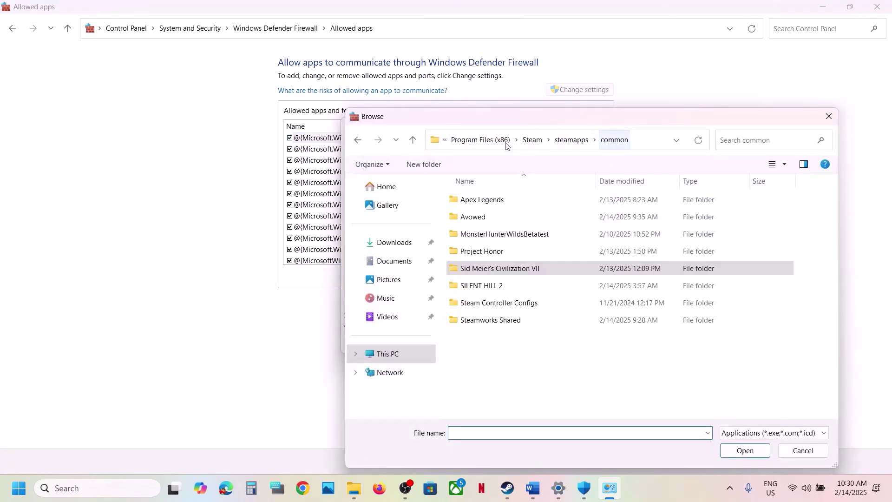
pyautogui.doubleClick(487, 215)
pyautogui.click(495, 294)
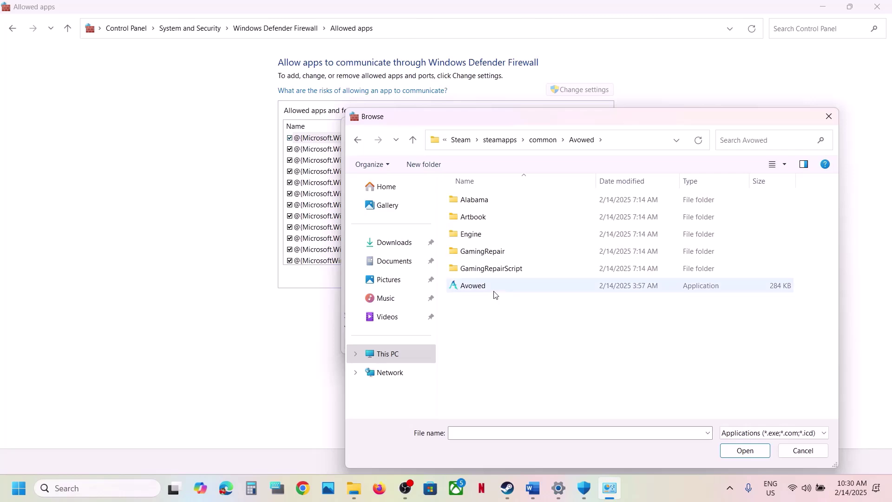
pyautogui.click(744, 451)
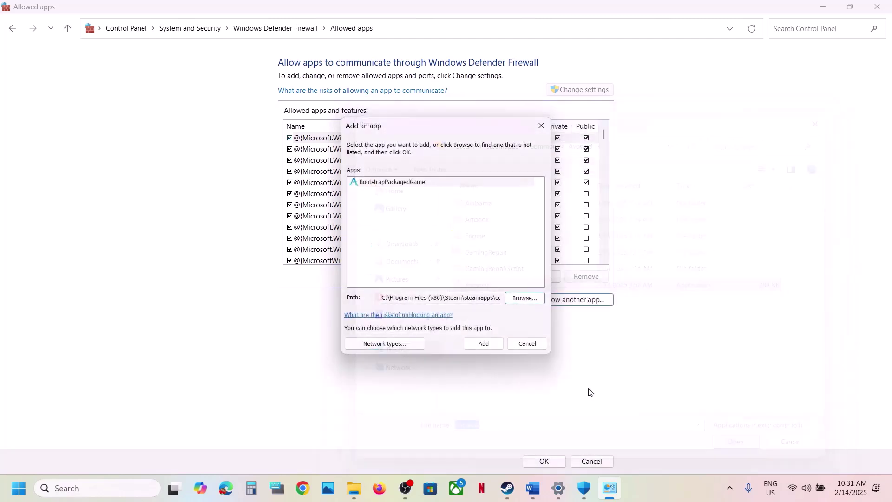
pyautogui.click(482, 345)
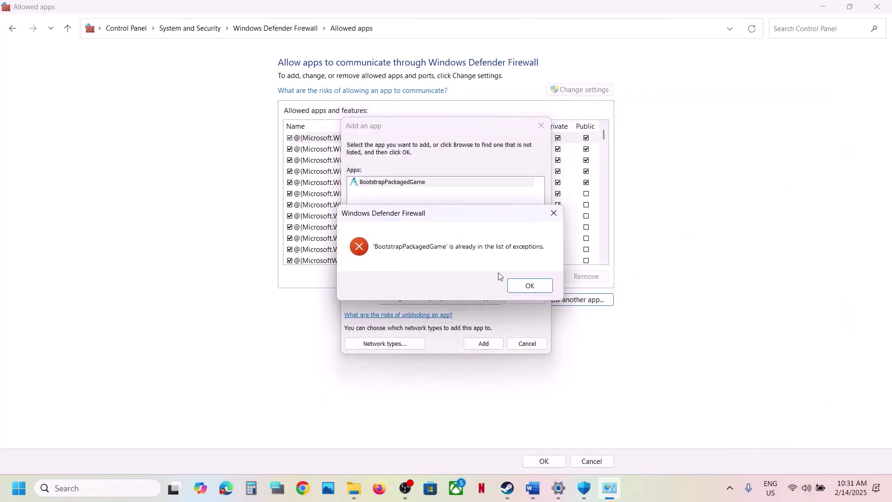
pyautogui.click(528, 285)
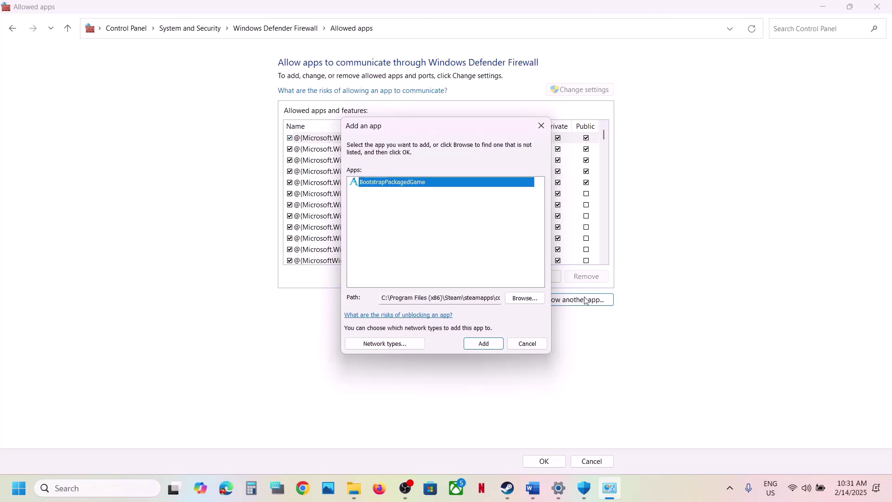
# Add Avowed-Win64-Shipping from the Alabama\Binaries\Win64 subfolder to the firewall's allowed apps.
pyautogui.click(515, 298)
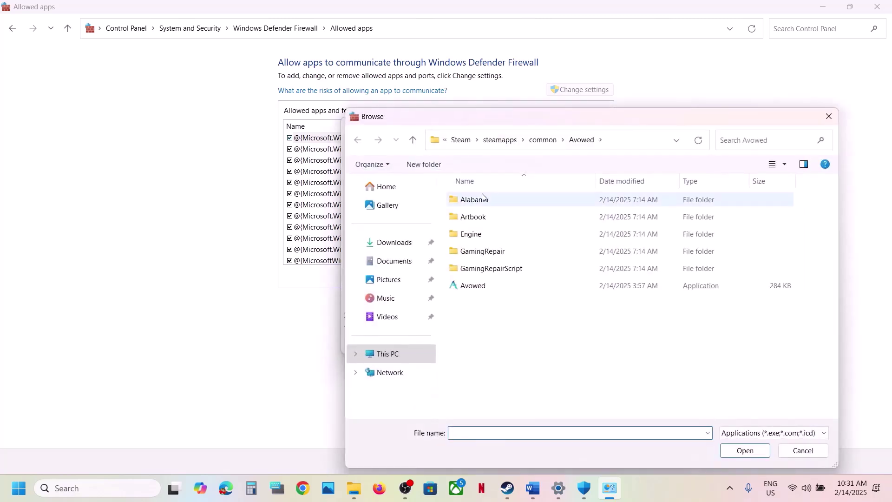
pyautogui.doubleClick(483, 199)
pyautogui.doubleClick(482, 199)
pyautogui.doubleClick(483, 199)
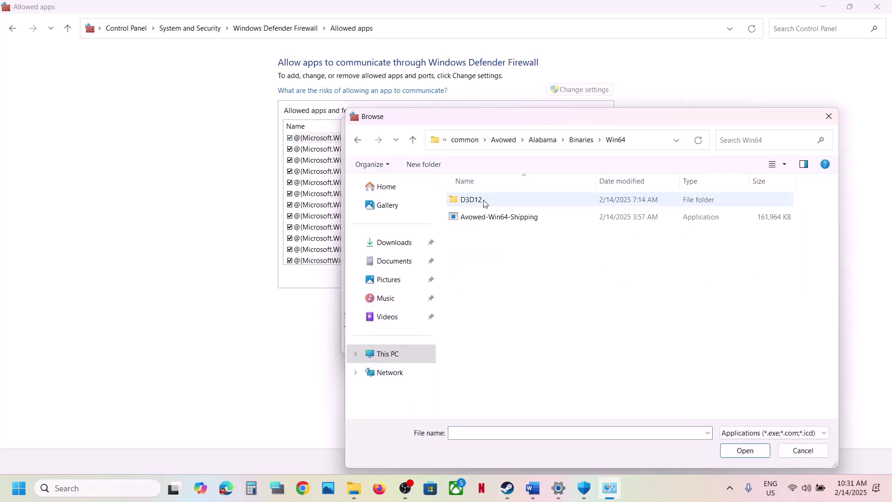
pyautogui.click(492, 216)
pyautogui.click(744, 449)
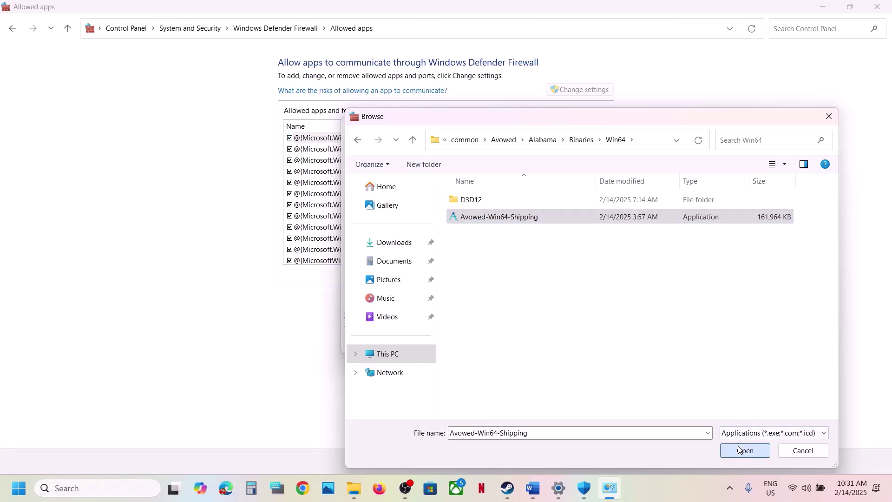
pyautogui.click(481, 345)
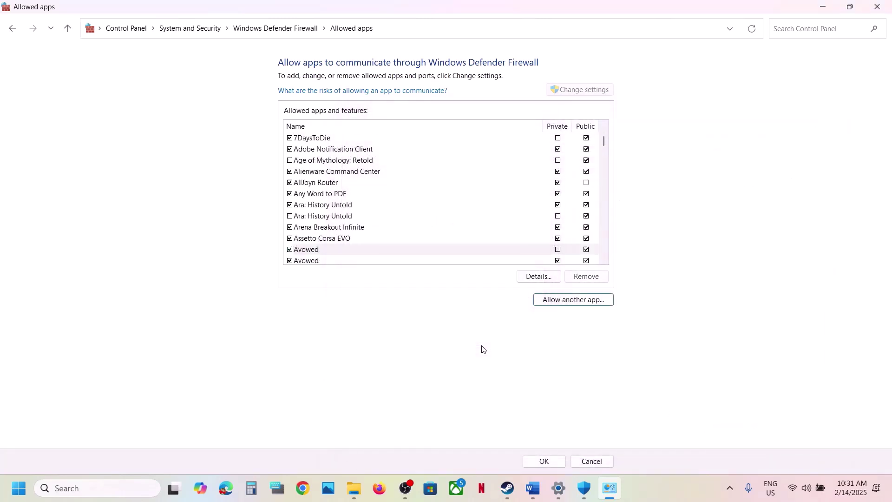
# Allow the first Avowed entry on private networks too, save the firewall changes, and close the Control Panel, Windows Security and Settings windows.
pyautogui.click(302, 251)
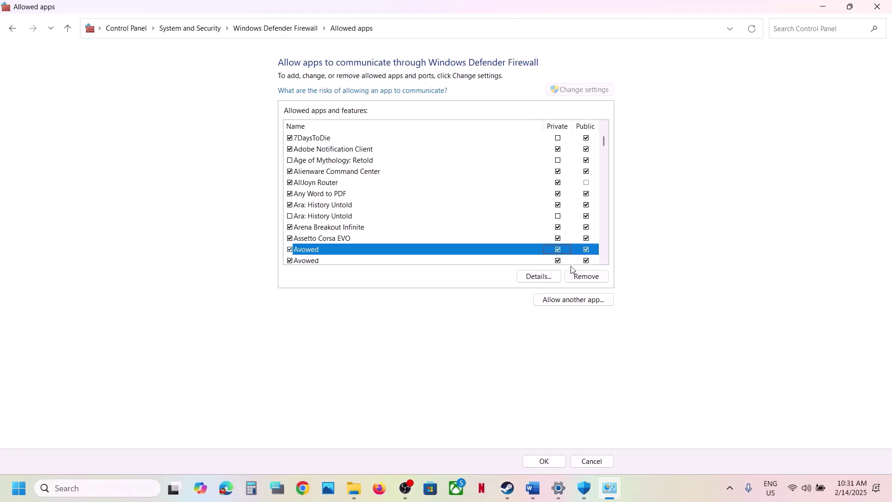
pyautogui.click(545, 462)
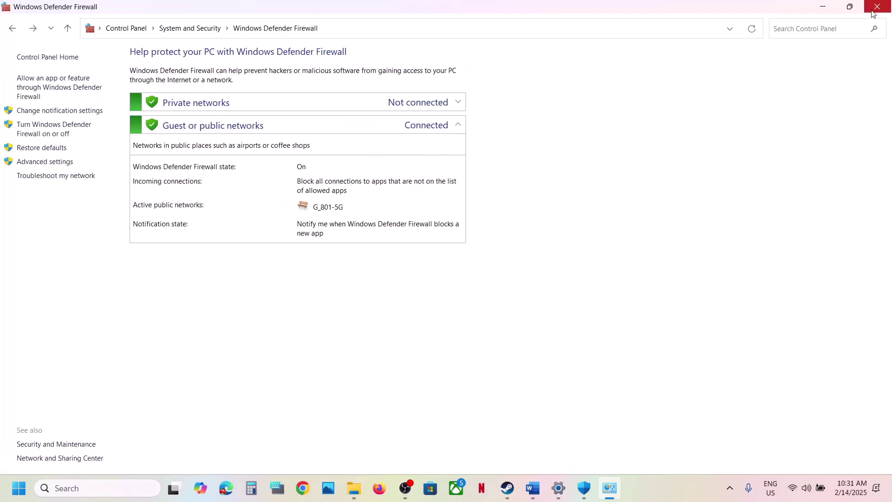
pyautogui.click(873, 10)
pyautogui.click(878, 10)
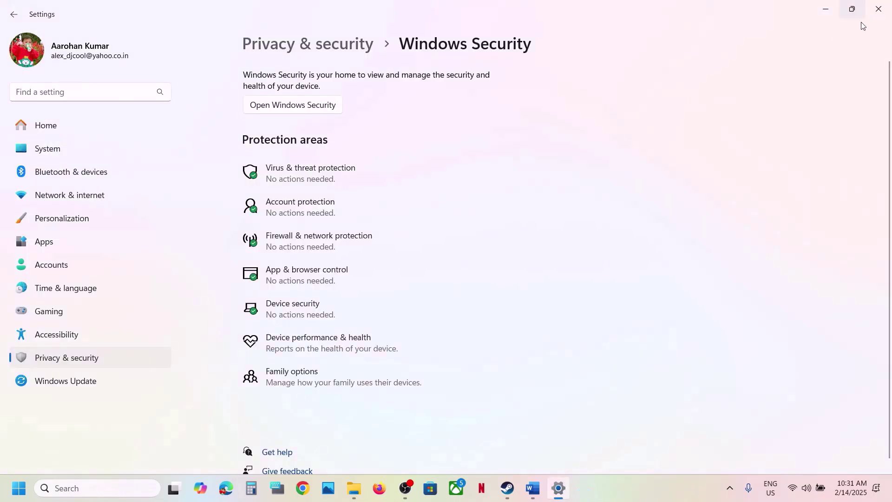
pyautogui.click(879, 14)
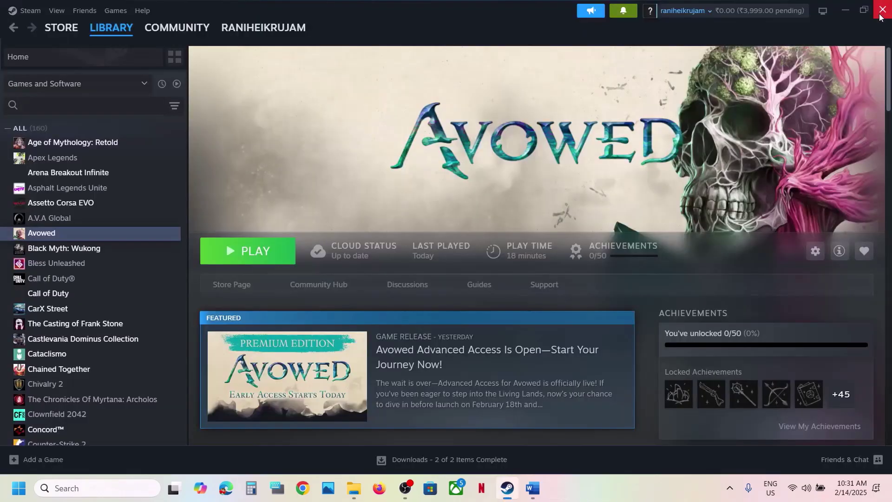
# Read Step 6 in the Word notes on verifying the game files.
pyautogui.click(542, 483)
pyautogui.scroll(-5, 361, 324)
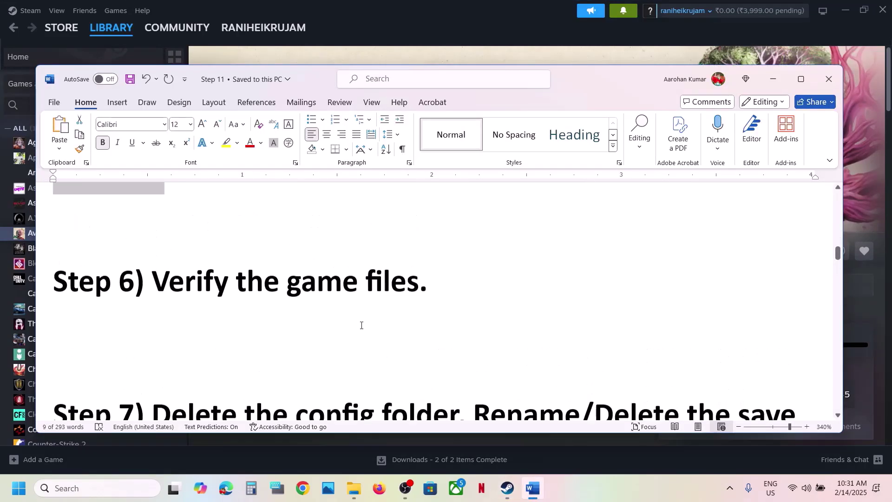
pyautogui.moveTo(153, 283); pyautogui.dragTo(364, 284)
# Switch to Steam and view the file integrity verification option in Avowed's Installed Files properties, closing the properties when done.
pyautogui.click(388, 10)
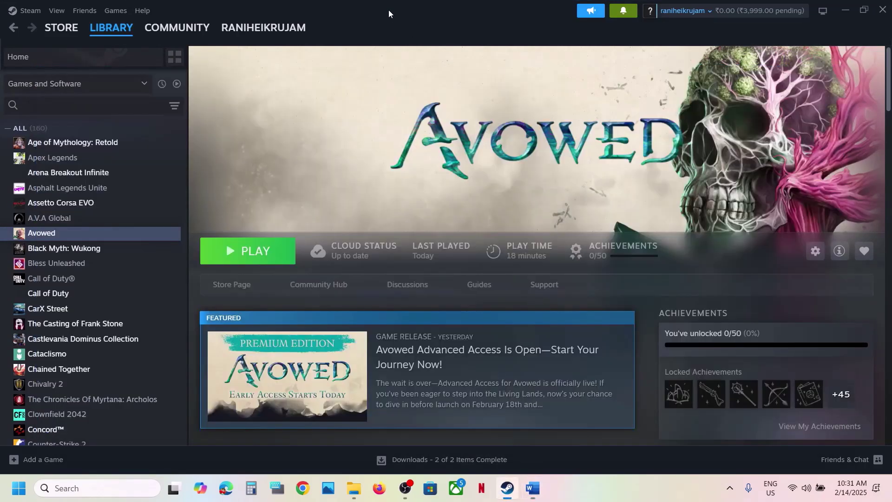
pyautogui.rightClick(114, 233)
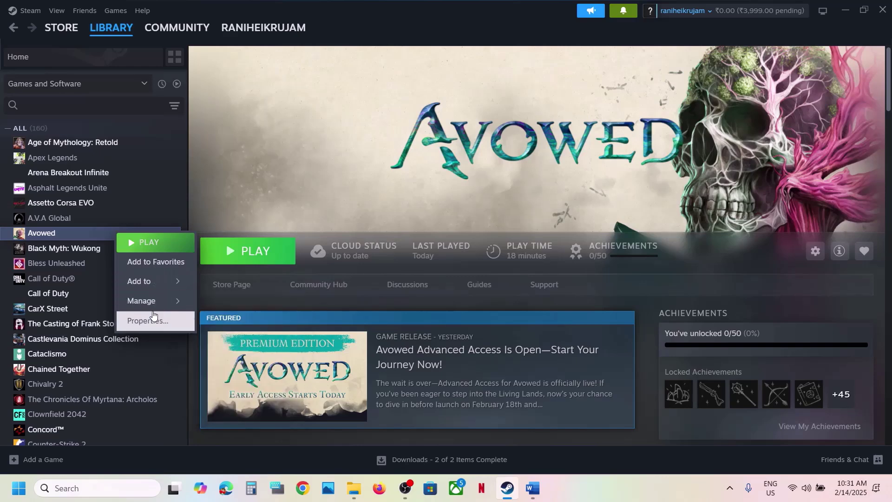
pyautogui.click(152, 319)
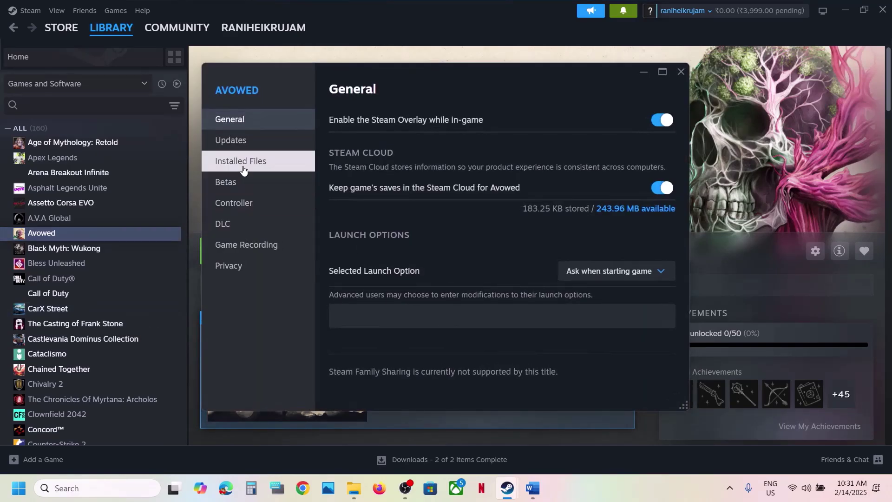
pyautogui.click(264, 162)
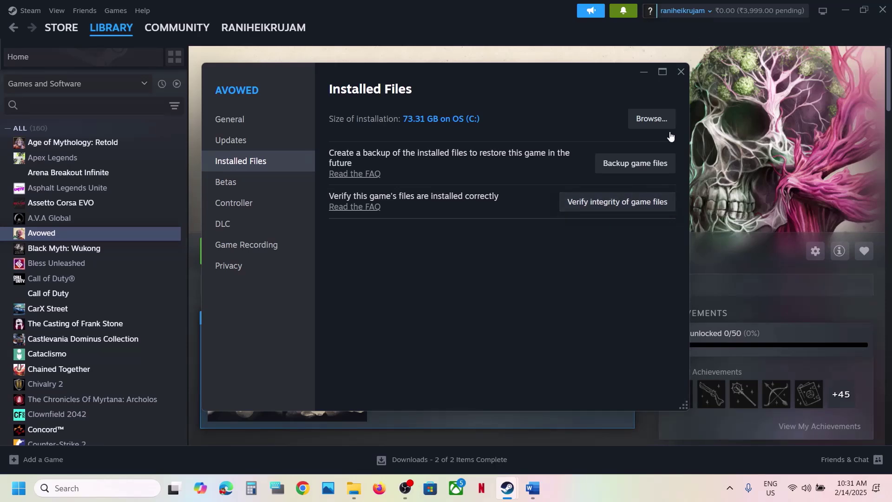
pyautogui.click(681, 71)
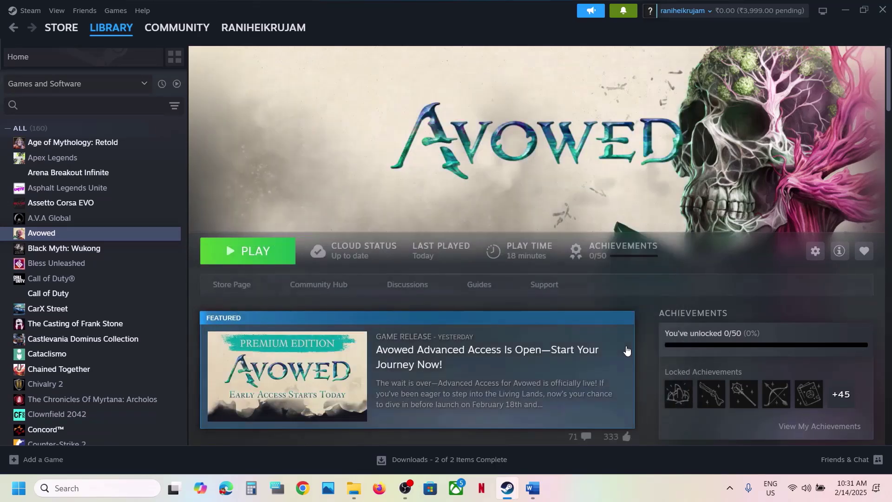
# Read Step 7 in the Word notes on deleting the config folder and renaming or deleting the save game files.
pyautogui.click(539, 478)
pyautogui.scroll(-1, 421, 365)
pyautogui.scroll(-2, 421, 366)
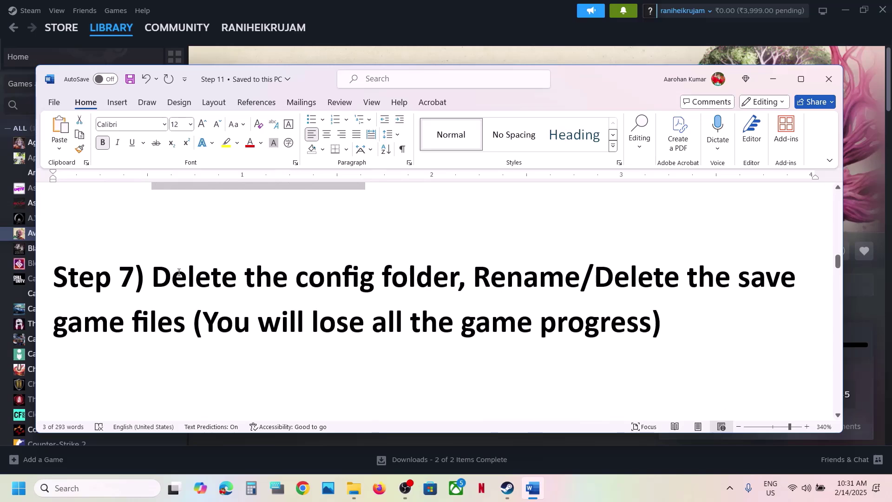
pyautogui.moveTo(154, 274); pyautogui.dragTo(458, 279)
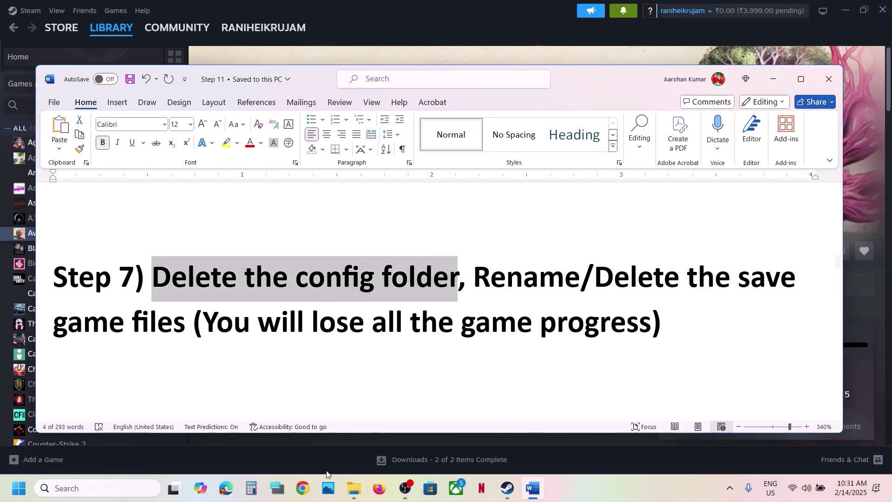
# Switch to File Explorer and open the personal user profile folder inside Users on the C: drive.
pyautogui.click(353, 488)
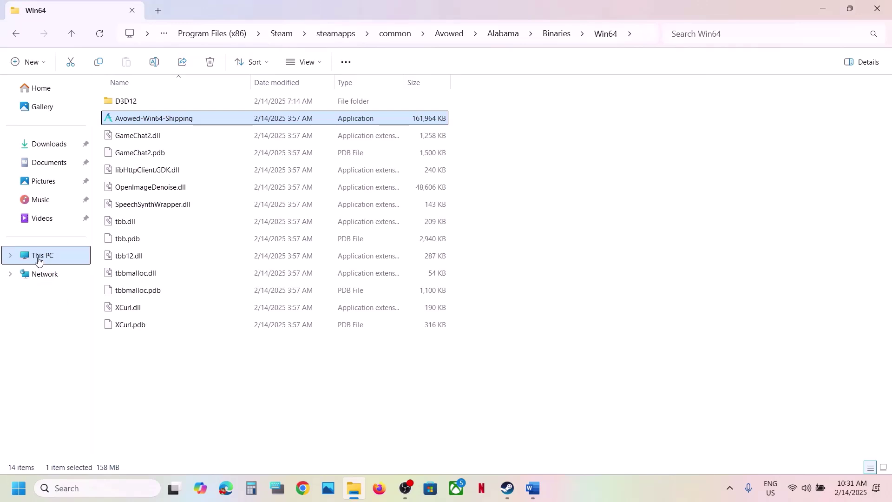
pyautogui.click(44, 255)
pyautogui.click(330, 123)
pyautogui.doubleClick(328, 122)
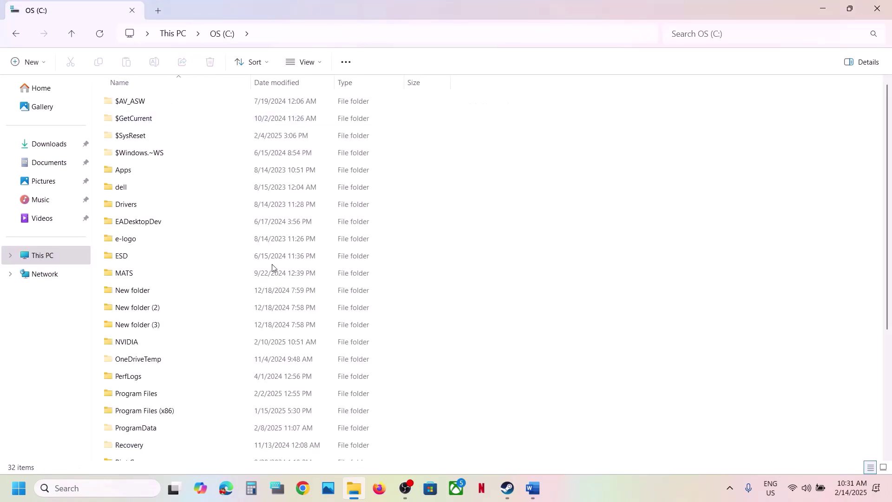
pyautogui.scroll(-4, 272, 265)
pyautogui.doubleClick(140, 324)
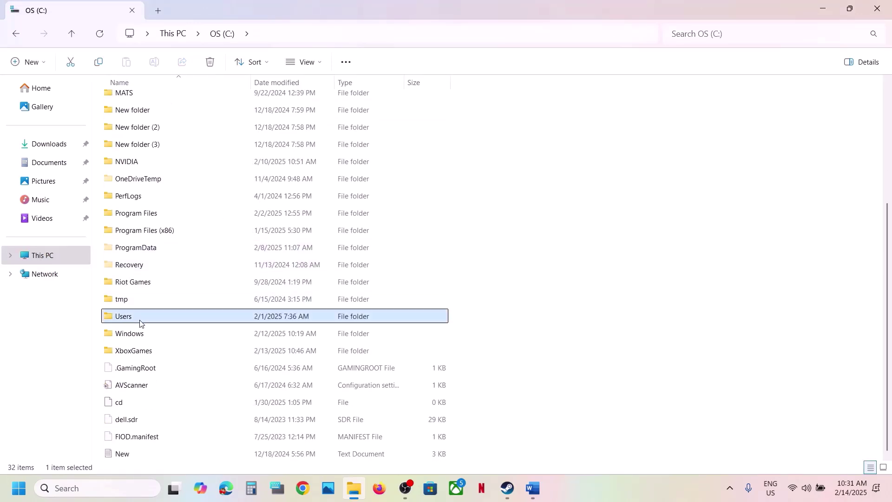
pyautogui.click(158, 107)
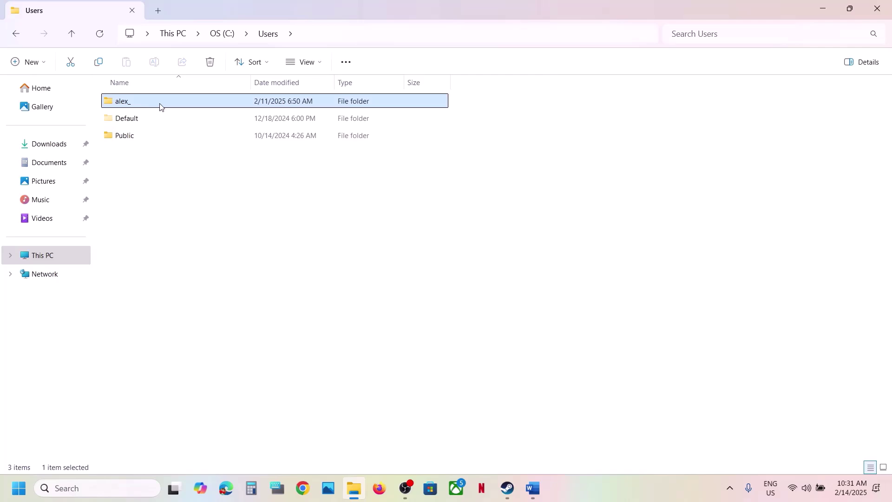
pyautogui.doubleClick(160, 107)
# Look up File Explorer's display options for showing hidden folders, and select the AppData folder in the user profile.
pyautogui.click(139, 222)
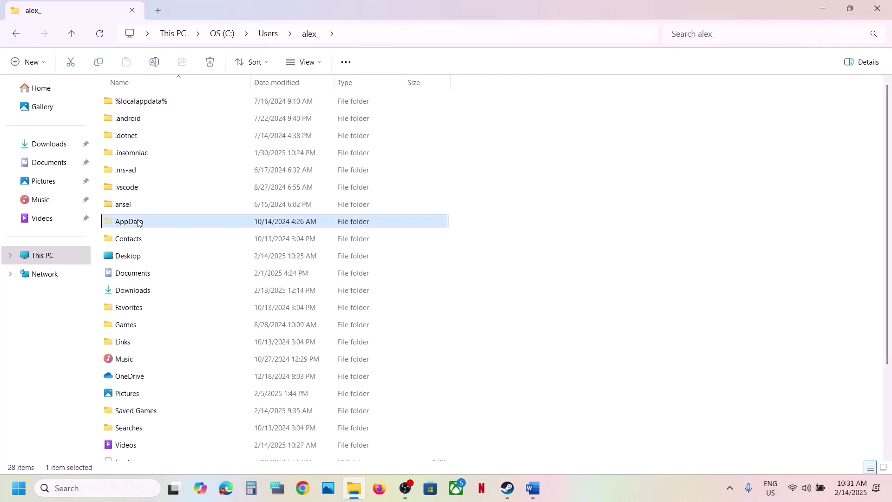
pyautogui.click(320, 66)
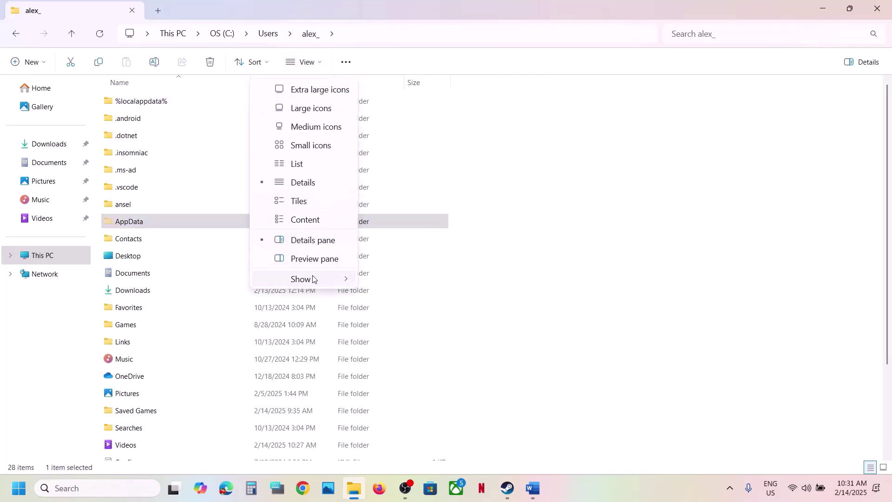
pyautogui.moveTo(314, 279)
pyautogui.click(139, 227)
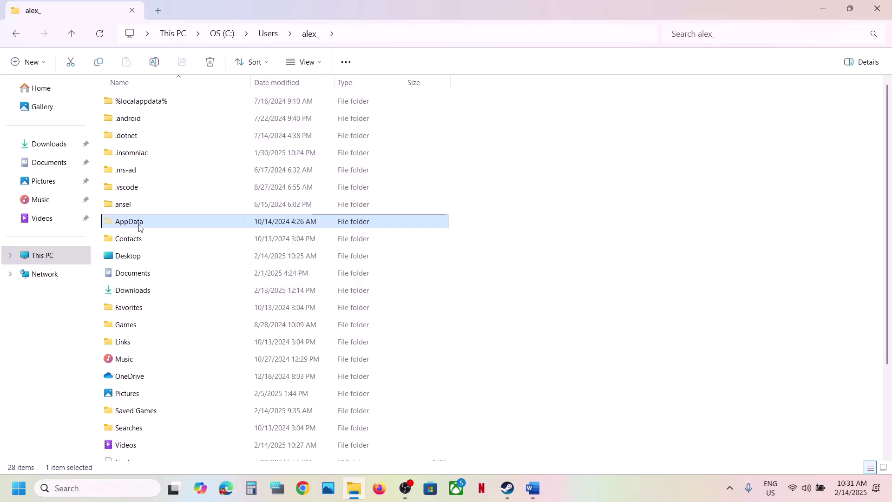
# Open AppData\Local\Alabama\Saved in the user profile and view the deletion option for the Config folder without deleting it.
pyautogui.doubleClick(140, 227)
pyautogui.doubleClick(144, 108)
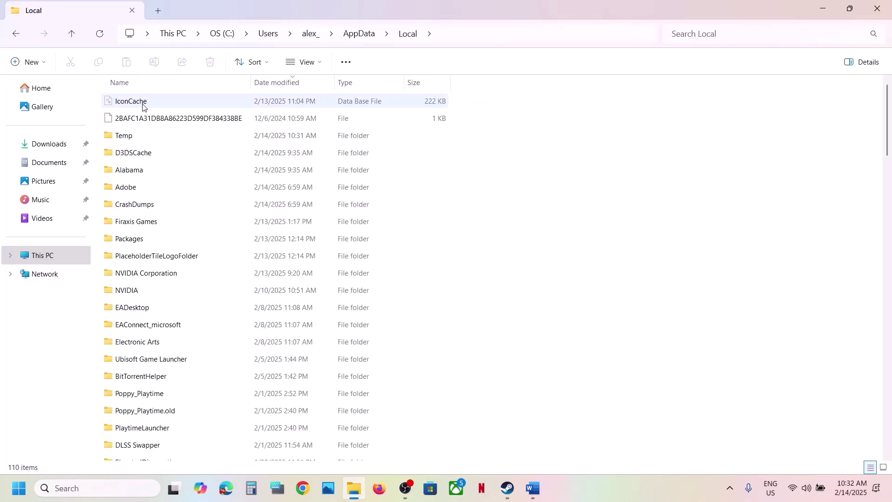
pyautogui.doubleClick(135, 172)
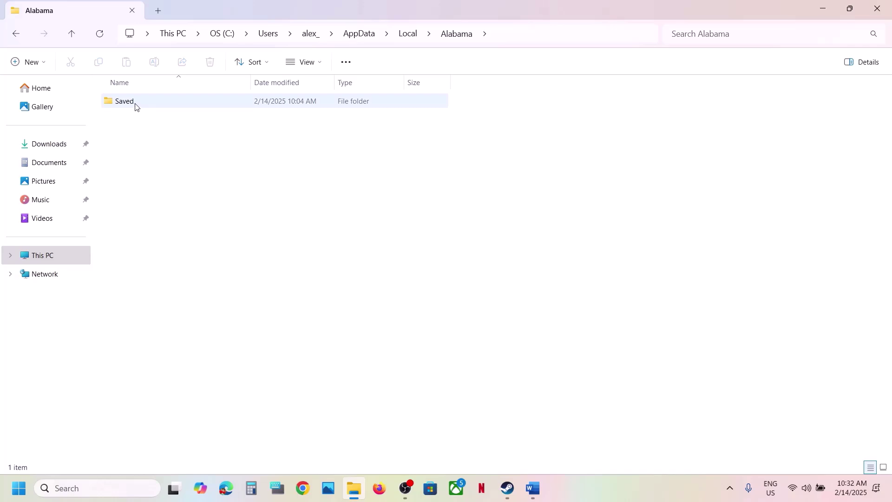
pyautogui.doubleClick(136, 103)
pyautogui.click(136, 103)
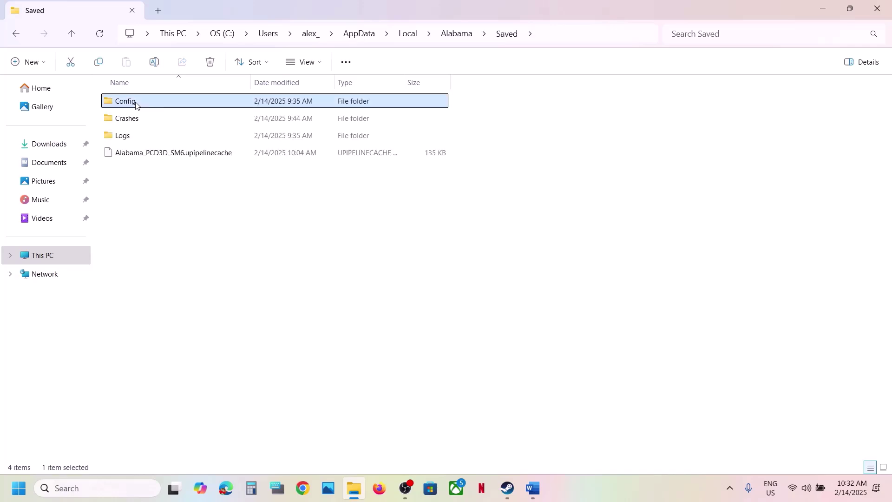
pyautogui.rightClick(137, 102)
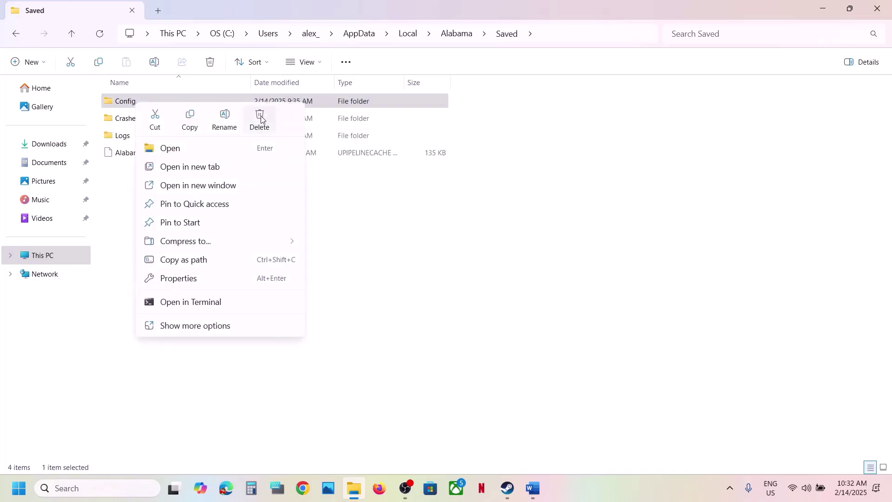
pyautogui.click(334, 189)
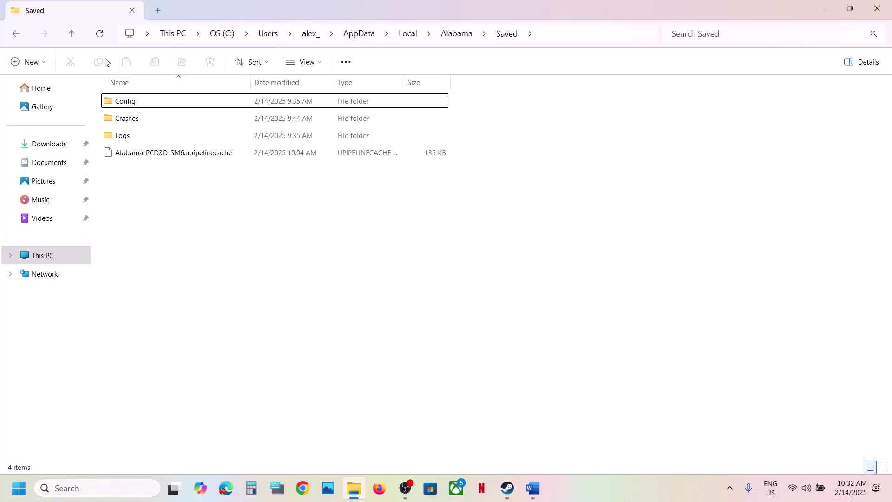
# Go back up to the Local folder and view the deletion option for the Alabama folder.
pyautogui.click(69, 37)
pyautogui.click(70, 37)
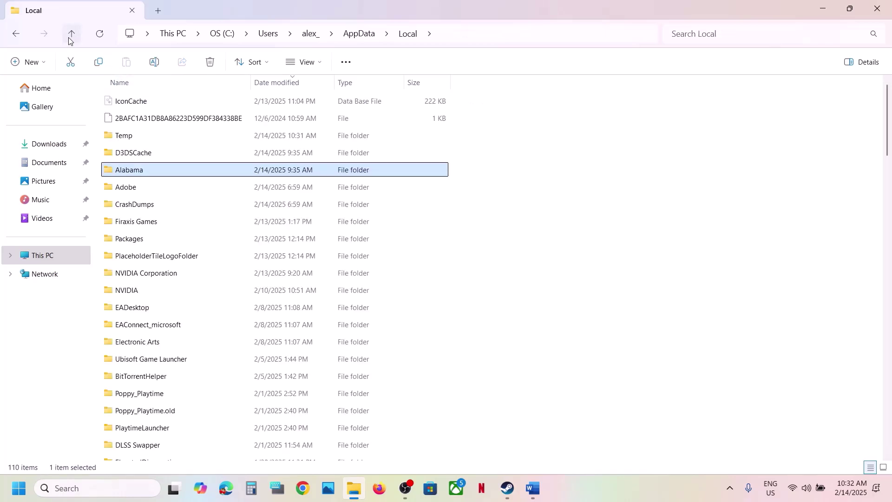
pyautogui.rightClick(148, 175)
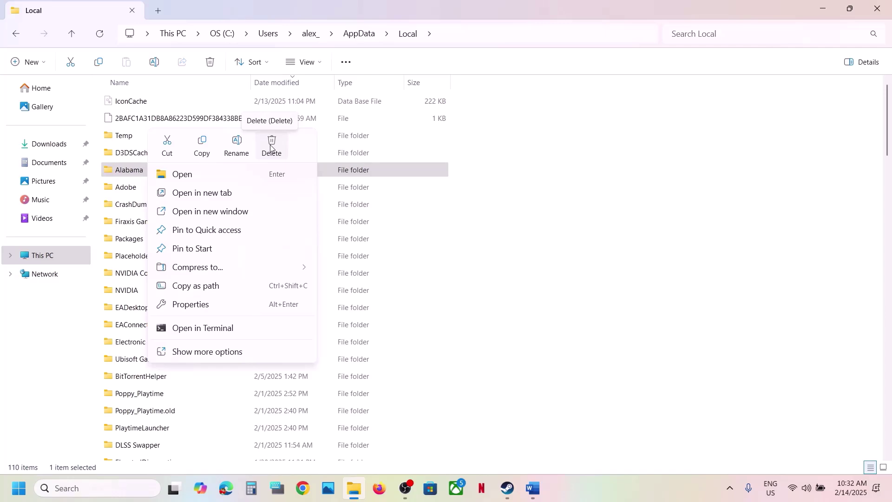
# Switch to the Word notes and review Step 7's part on renaming or deleting save game files and losing game progress.
pyautogui.click(508, 489)
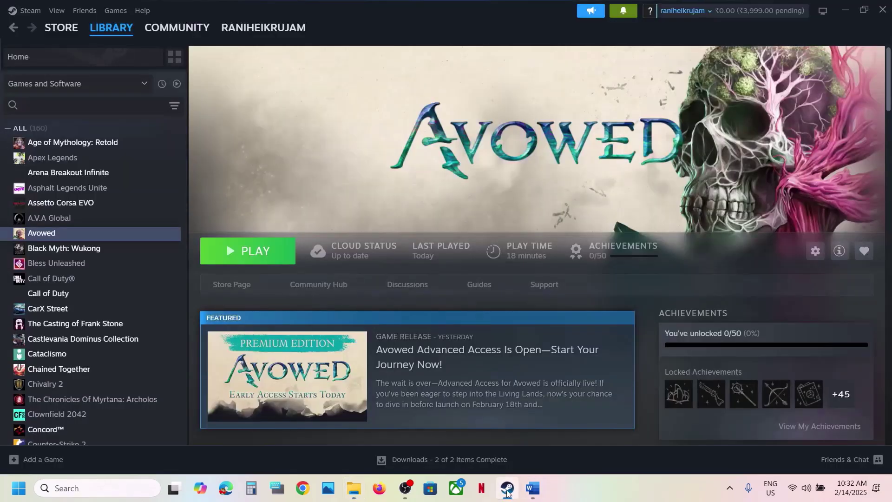
pyautogui.click(531, 499)
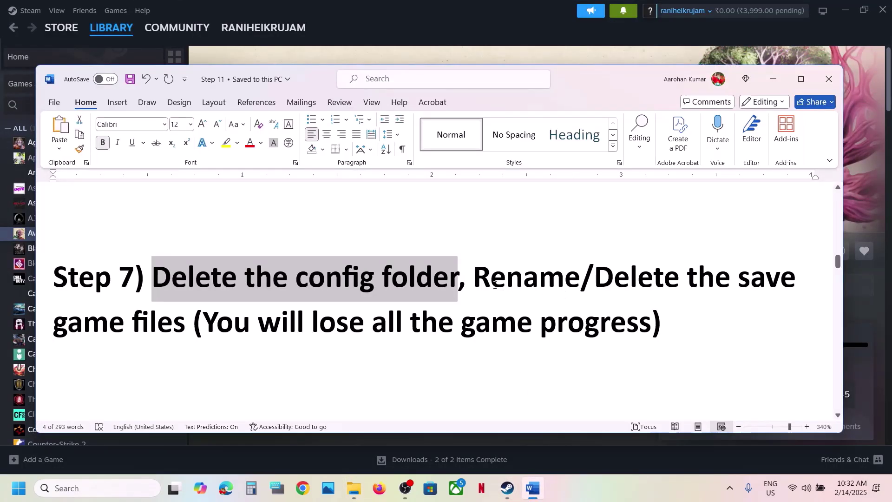
pyautogui.moveTo(481, 279); pyautogui.dragTo(192, 329)
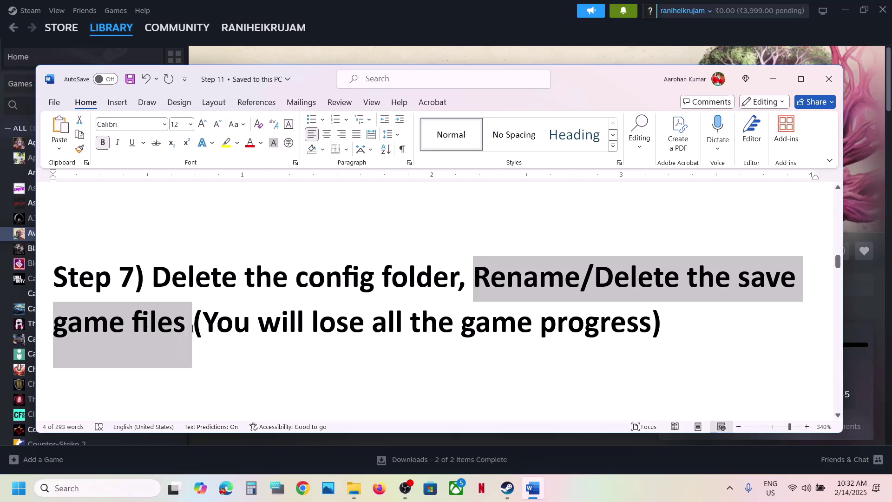
pyautogui.click(194, 325)
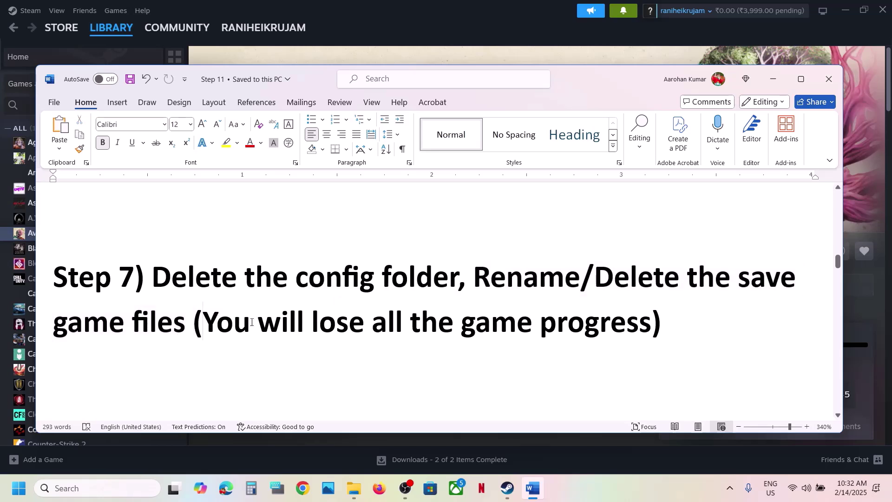
pyautogui.moveTo(251, 322); pyautogui.dragTo(586, 325)
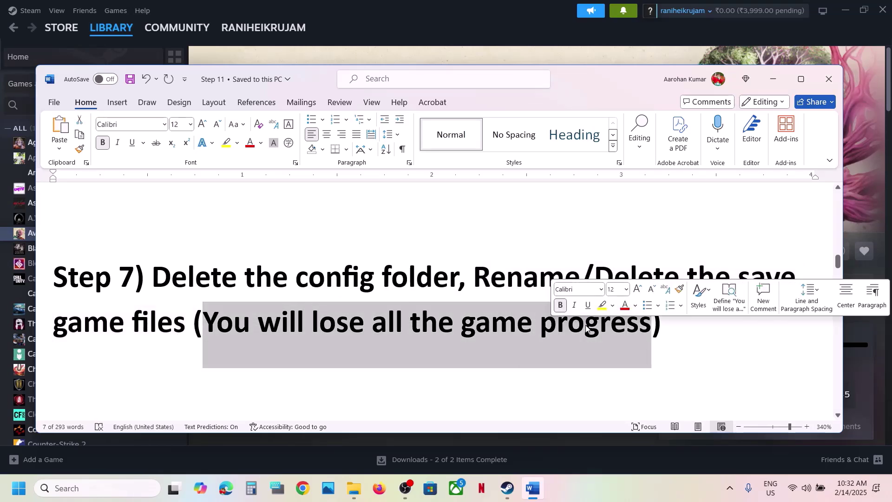
# Switch to File Explorer and open the Saved Games folder of the user profile inside Users on the C: drive.
pyautogui.click(360, 480)
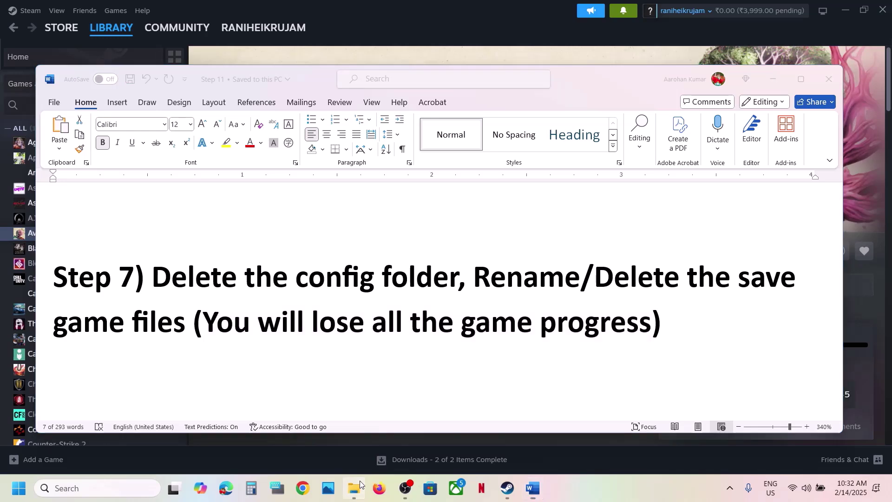
pyautogui.click(60, 261)
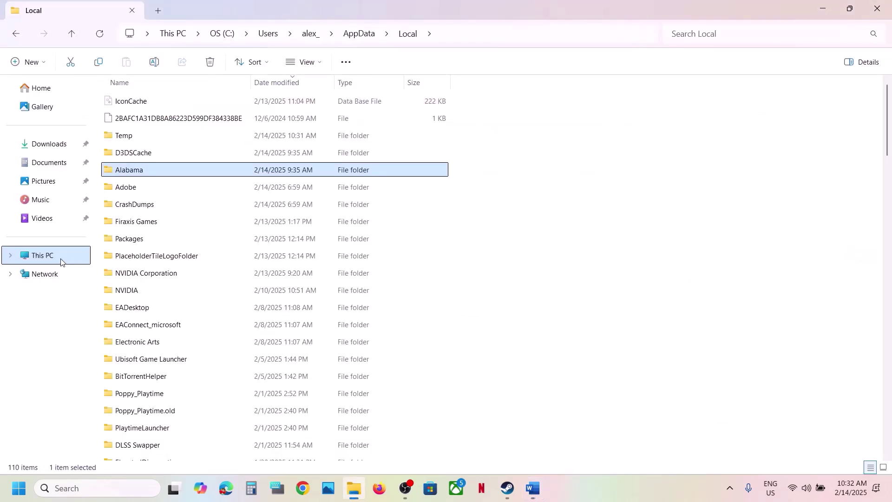
pyautogui.doubleClick(292, 124)
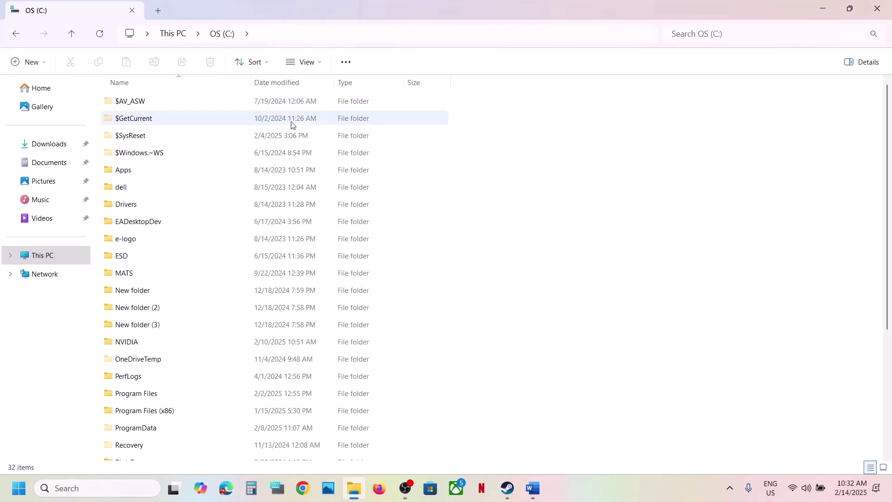
pyautogui.scroll(-4, 203, 258)
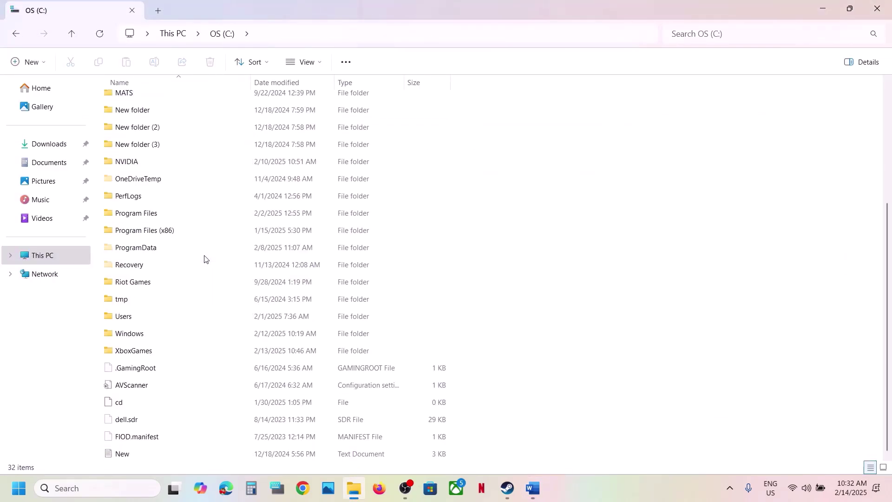
pyautogui.doubleClick(136, 321)
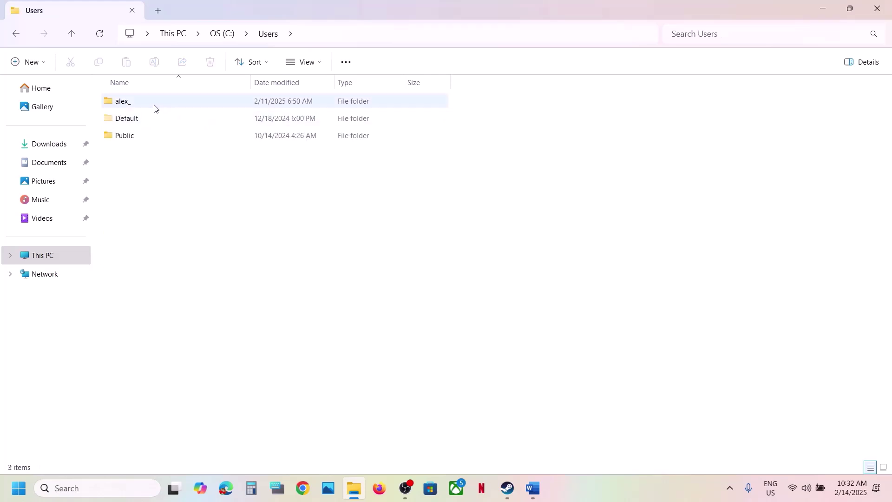
pyautogui.doubleClick(151, 109)
pyautogui.scroll(-3, 165, 320)
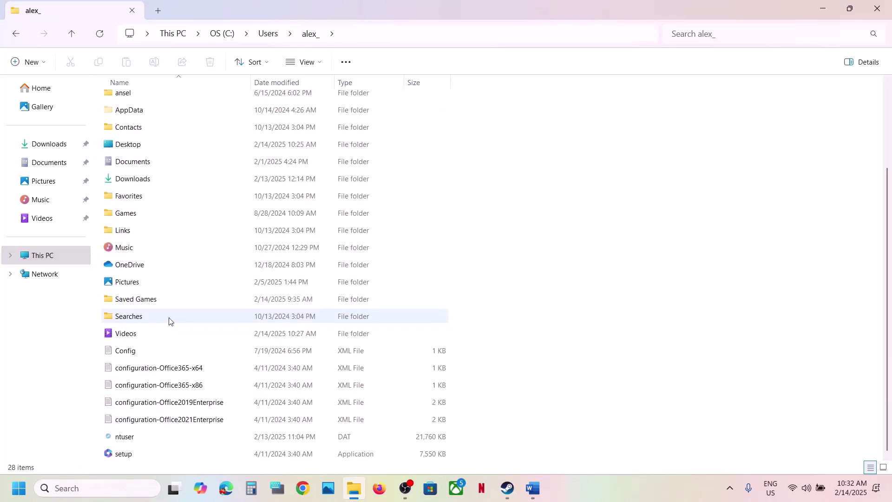
pyautogui.click(142, 304)
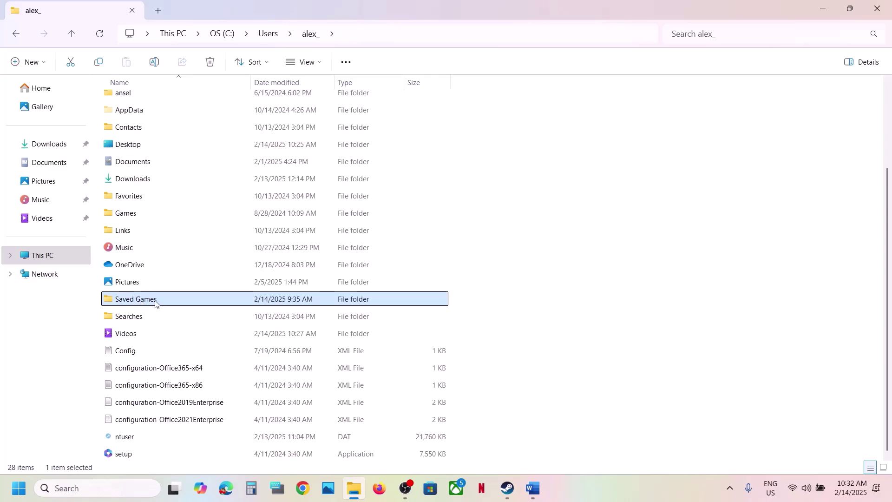
pyautogui.doubleClick(156, 302)
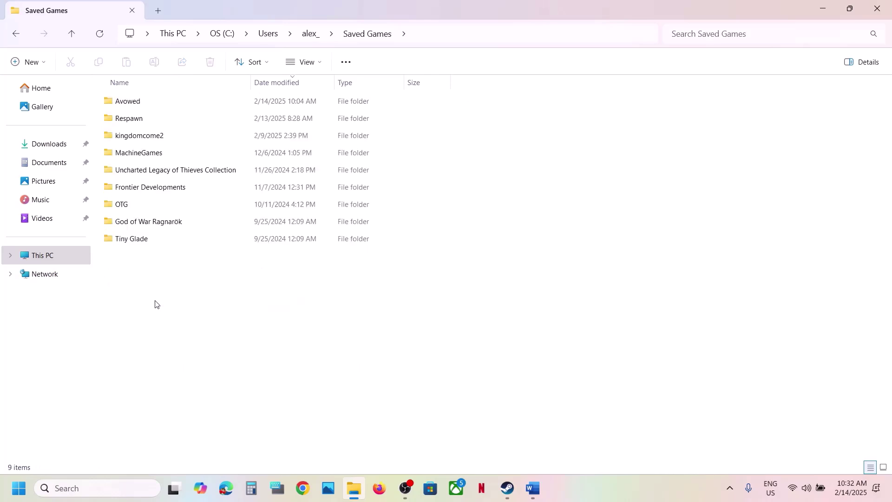
# Check the save files in the Avowed folder and back the folder up by copying it to the desktop.
pyautogui.click(143, 106)
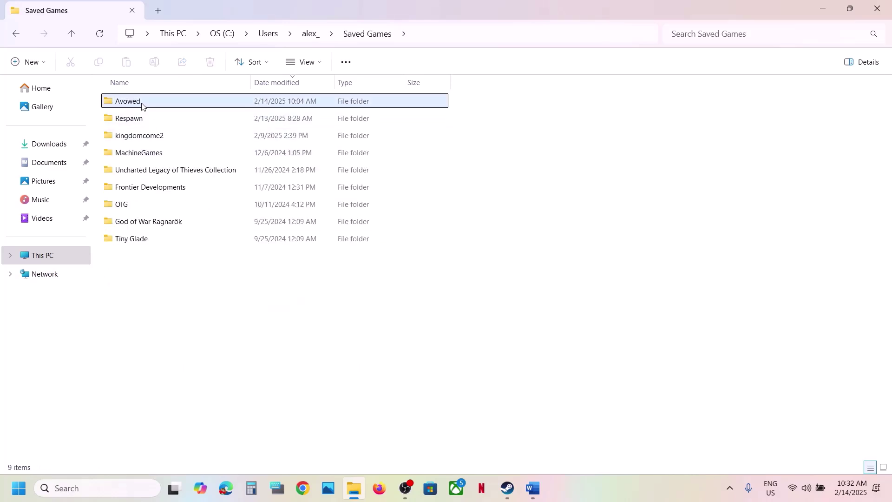
pyautogui.doubleClick(168, 106)
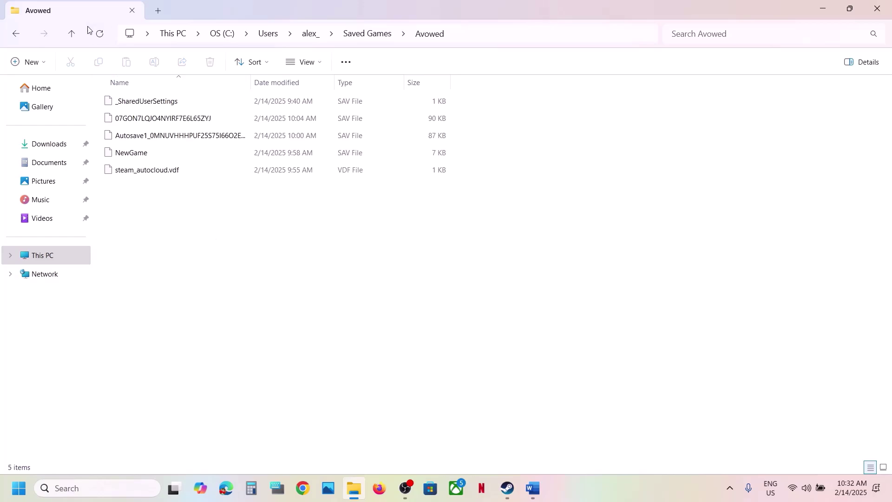
pyautogui.click(74, 34)
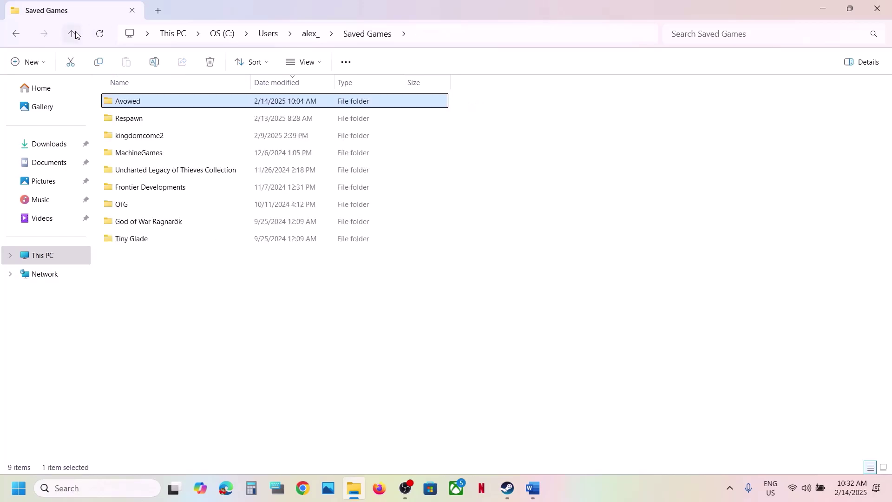
pyautogui.rightClick(150, 105)
pyautogui.click(207, 124)
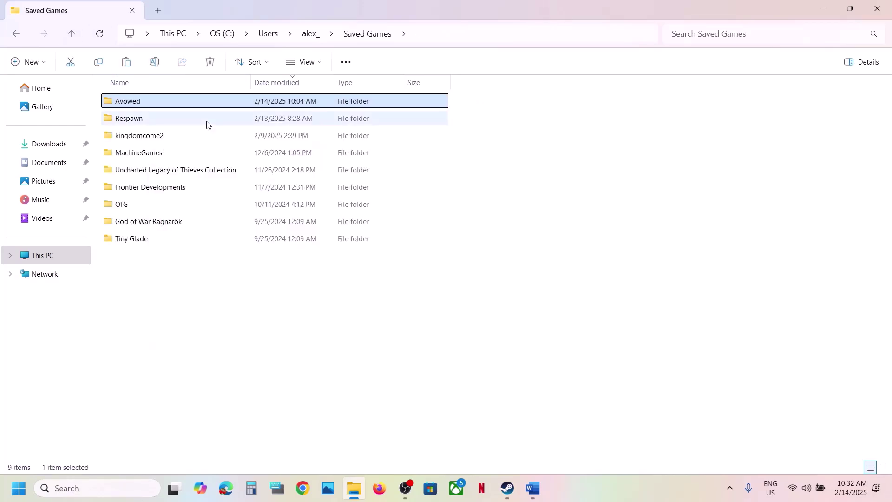
pyautogui.press('super+d')
pyautogui.hotkey('ctrl', 'v')
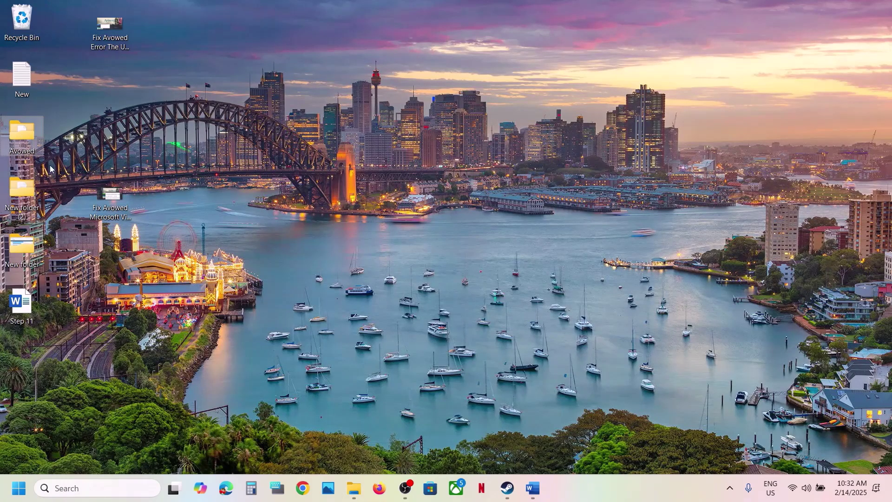
# Rename the Avowed folder in Saved Games to Avowed.old and view the option for deleting it.
pyautogui.click(352, 497)
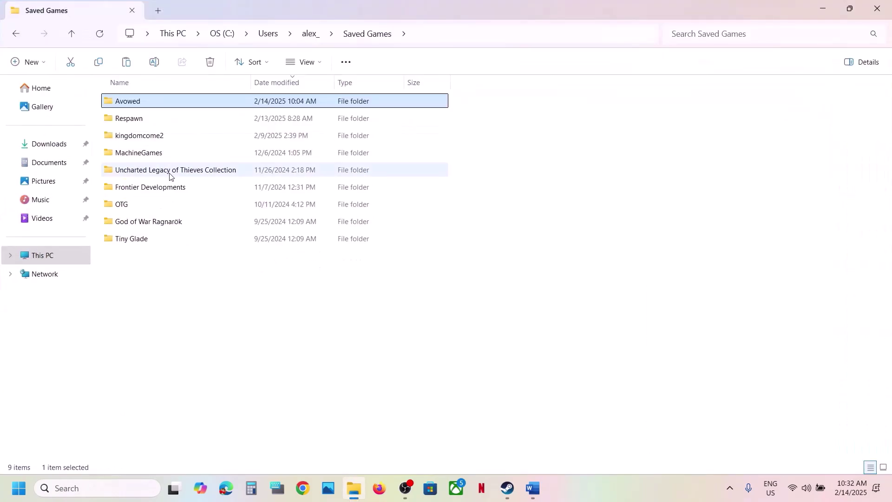
pyautogui.rightClick(138, 103)
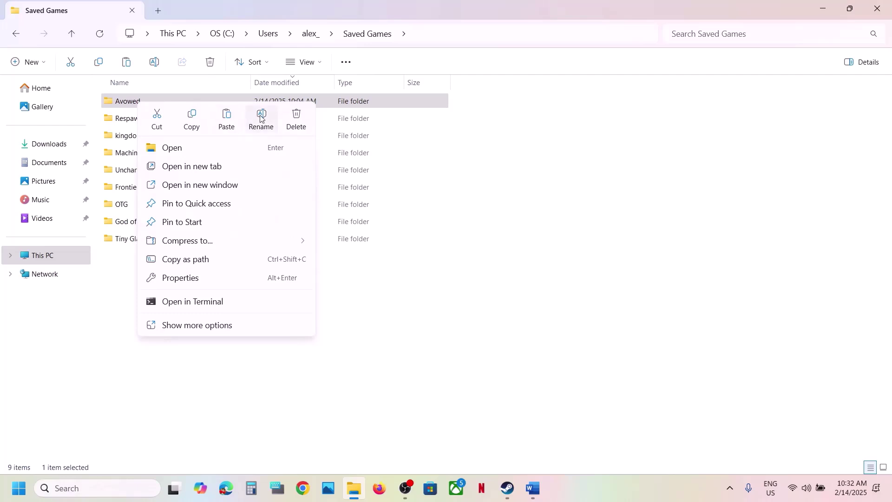
pyautogui.click(261, 119)
pyautogui.click(153, 100)
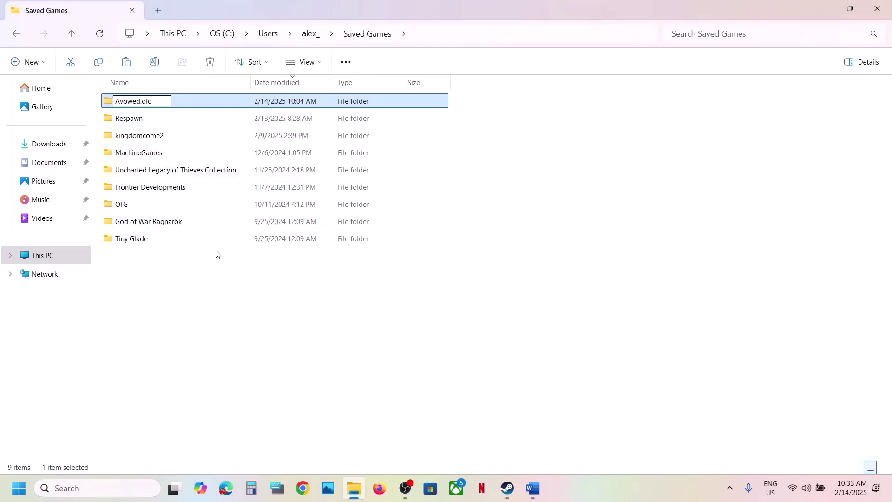
pyautogui.press('Return')
pyautogui.click(209, 276)
pyautogui.rightClick(133, 103)
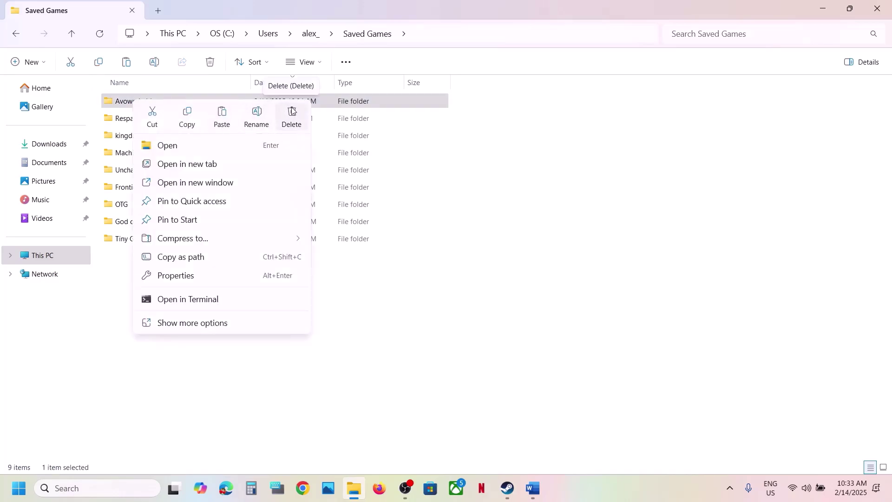
# Copy the Visual C++ download link from Step 8 of the Word notes and switch to Chrome.
pyautogui.click(508, 488)
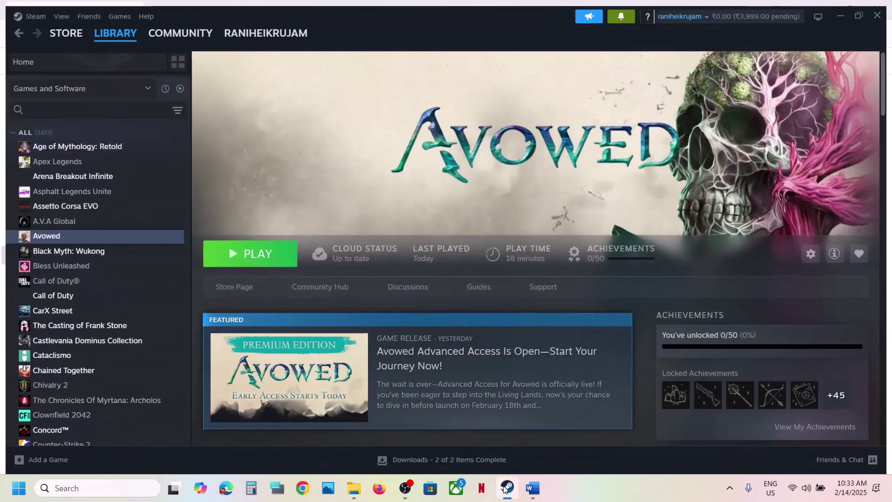
pyautogui.click(532, 488)
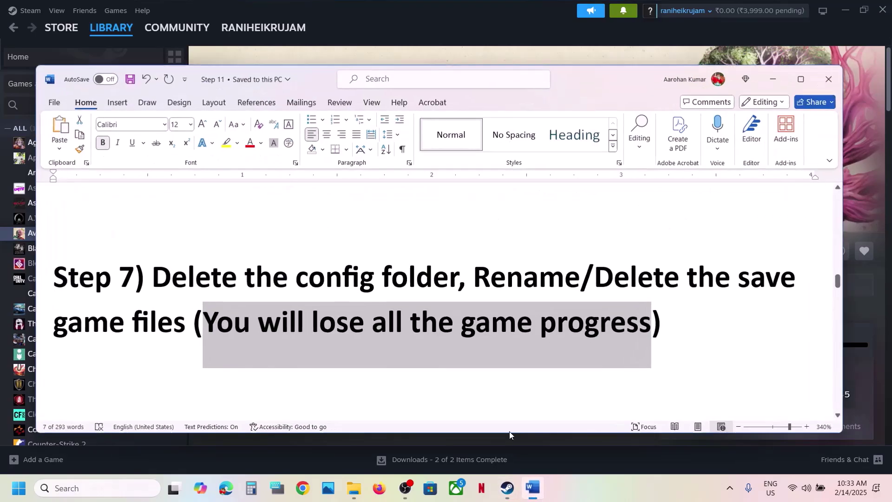
pyautogui.scroll(-2, 375, 321)
pyautogui.scroll(-3, 375, 321)
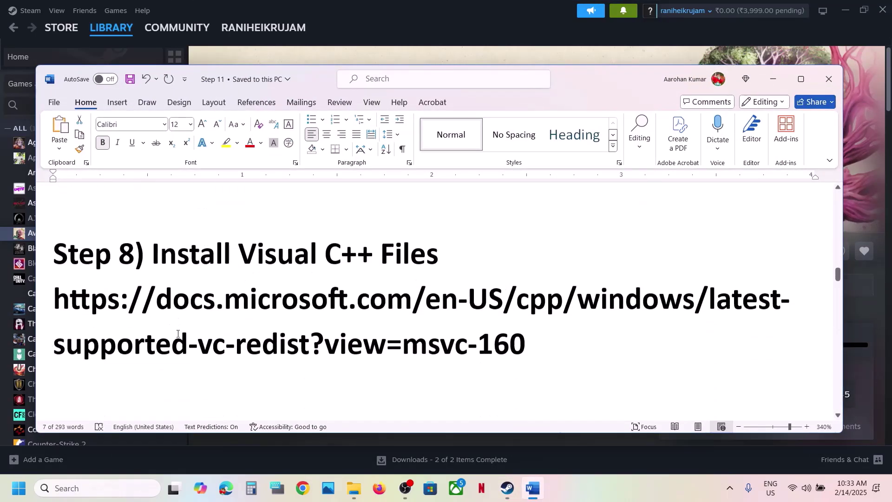
pyautogui.click(526, 314)
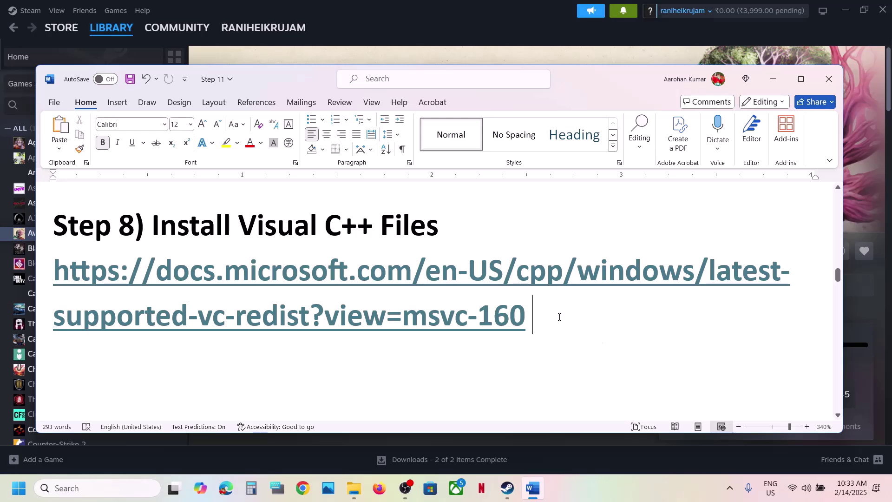
pyautogui.tripleClick(110, 251)
pyautogui.hotkey('ctrl', 'c')
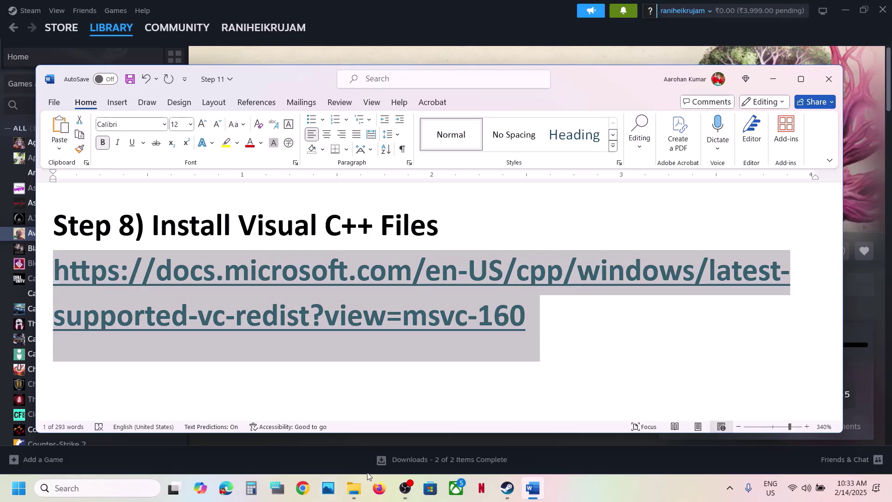
pyautogui.click(301, 489)
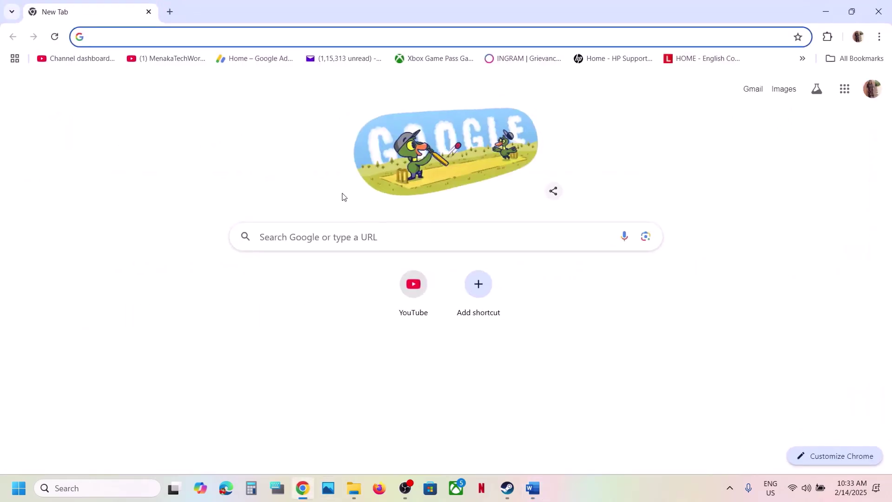
# Load the copied Visual C++ link and find the download table for the latest Visual Studio 2015-2022 redistributable version.
pyautogui.hotkey('ctrl', 'v')
pyautogui.press('Return')
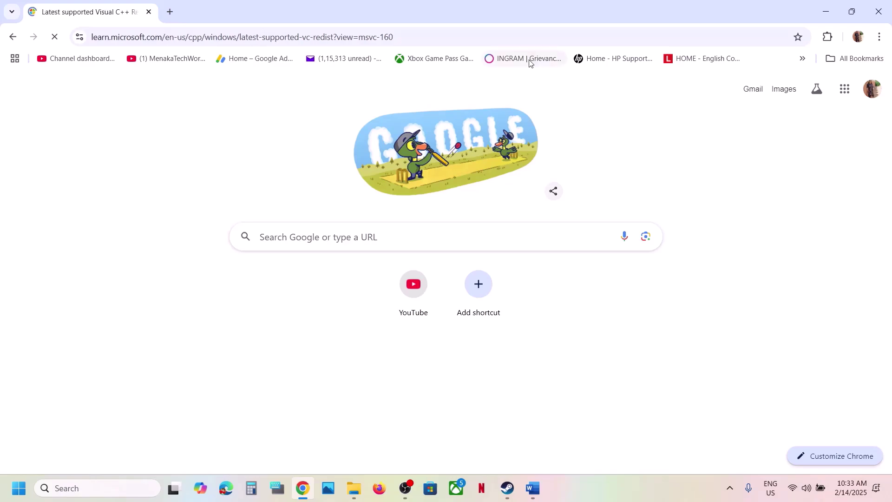
pyautogui.scroll(-5, 407, 330)
pyautogui.scroll(-3, 407, 329)
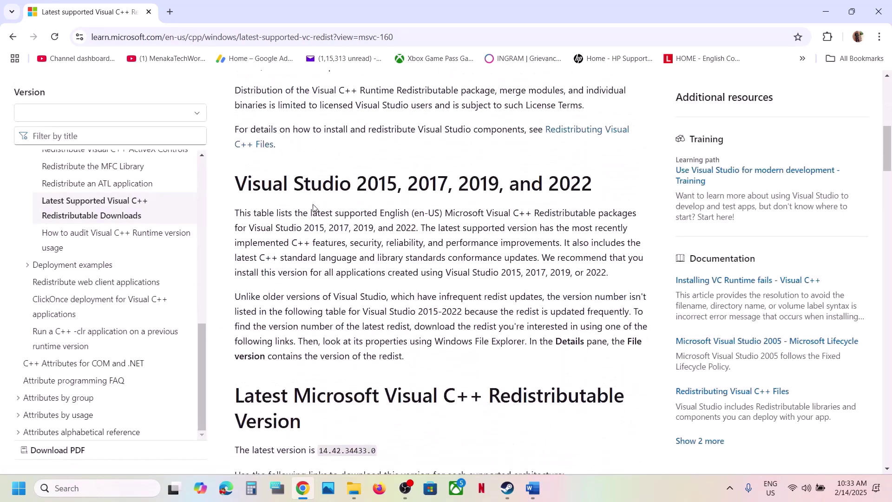
pyautogui.moveTo(301, 186); pyautogui.dragTo(553, 189)
pyautogui.scroll(-3, 379, 271)
pyautogui.scroll(-3, 378, 271)
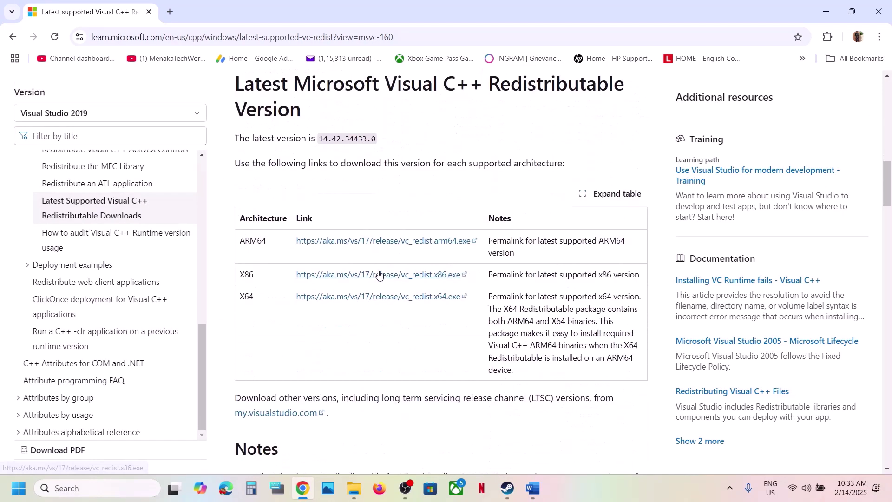
# Download the X86 Visual C++ redistributable, run its installer and start a repair of the existing installation.
pyautogui.doubleClick(247, 274)
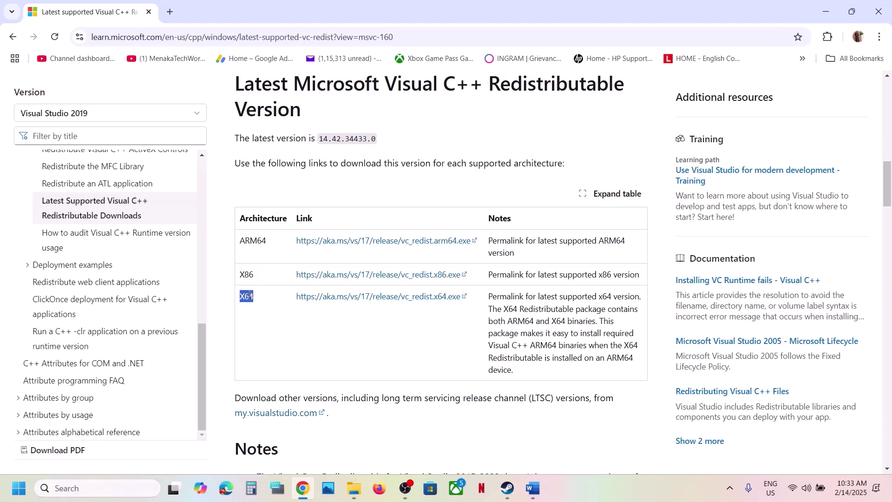
pyautogui.moveTo(250, 295); pyautogui.dragTo(246, 278)
pyautogui.doubleClick(246, 275)
pyautogui.click(404, 279)
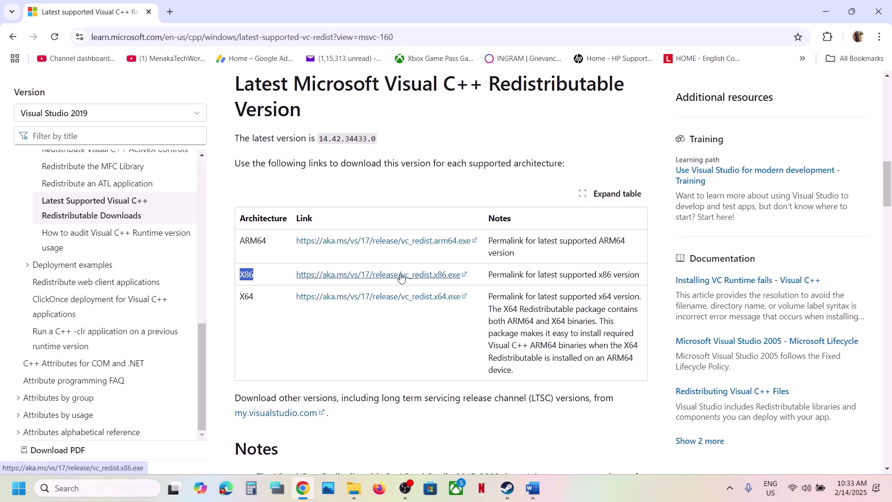
pyautogui.click(762, 65)
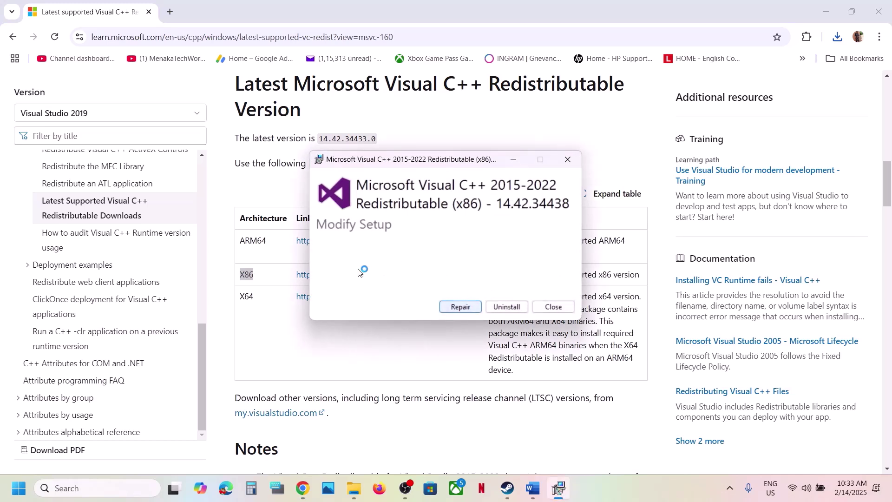
pyautogui.click(460, 307)
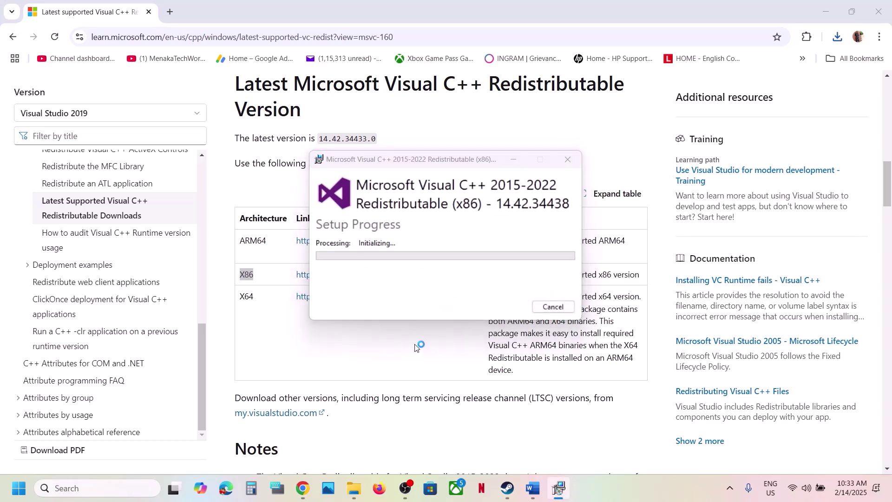
# Download the X64 Visual C++ redistributable, run its installer and try to repair the existing installation.
pyautogui.doubleClick(250, 294)
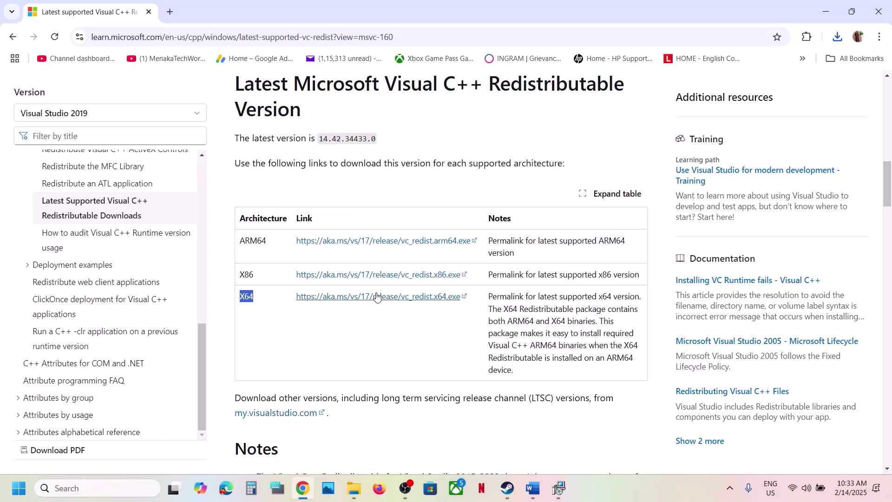
pyautogui.click(846, 34)
pyautogui.click(731, 98)
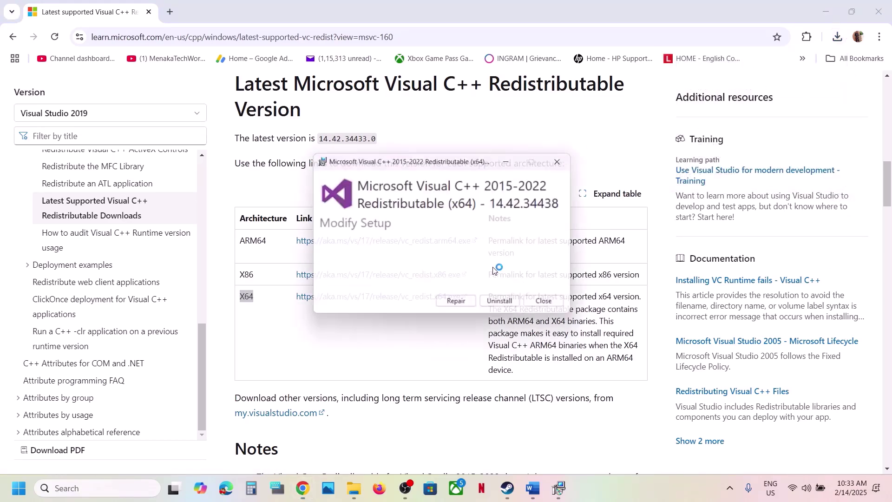
pyautogui.click(461, 307)
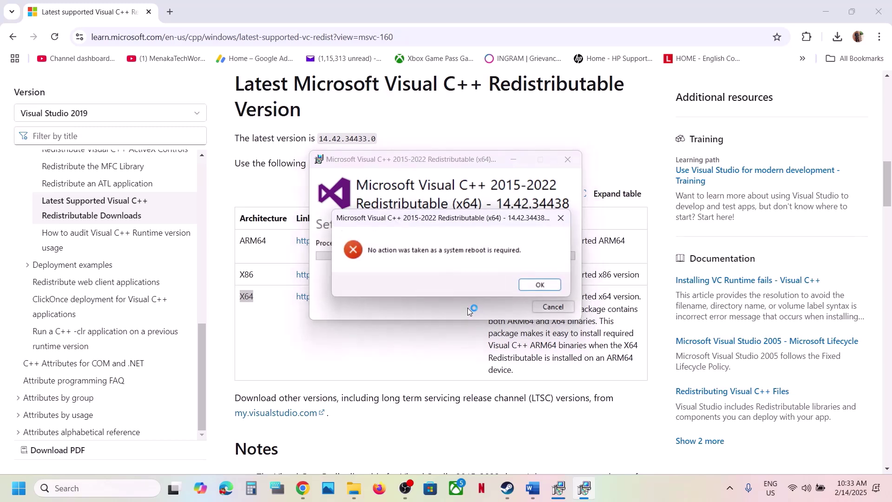
pyautogui.click(535, 285)
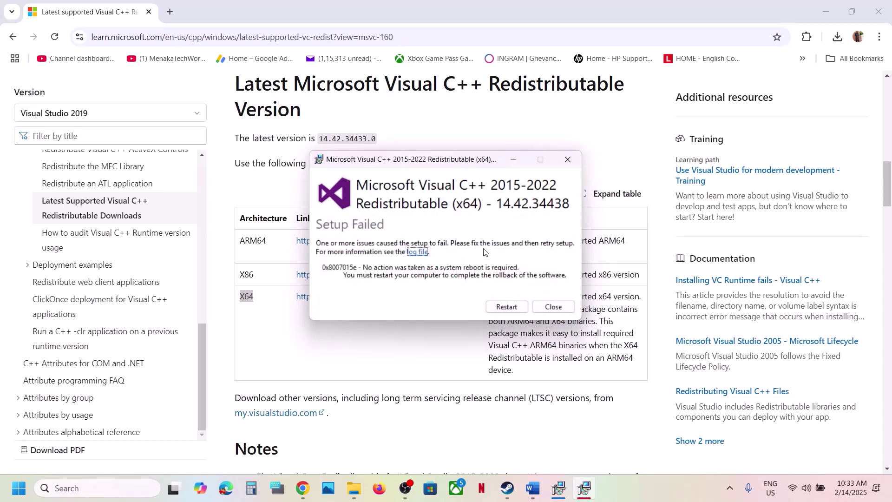
# Compare the x86 and x64 redistributable setup results side by side and close both setup windows.
pyautogui.click(557, 491)
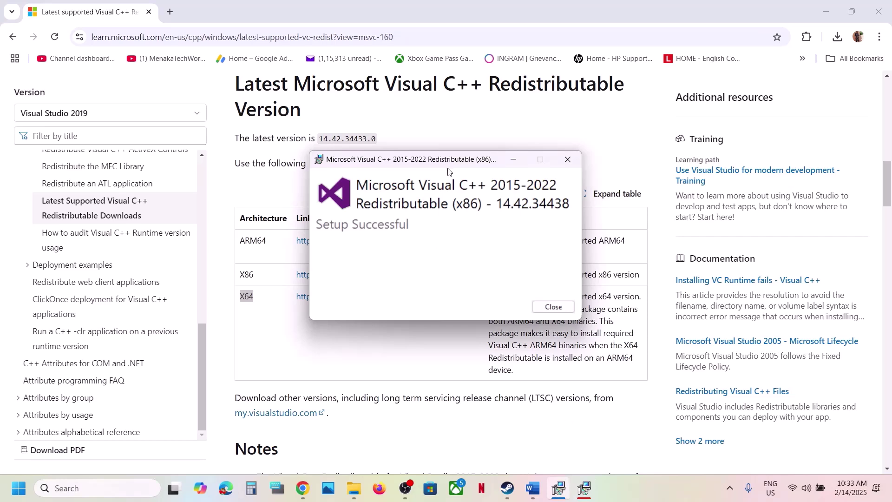
pyautogui.moveTo(444, 163); pyautogui.dragTo(659, 175)
pyautogui.click(455, 299)
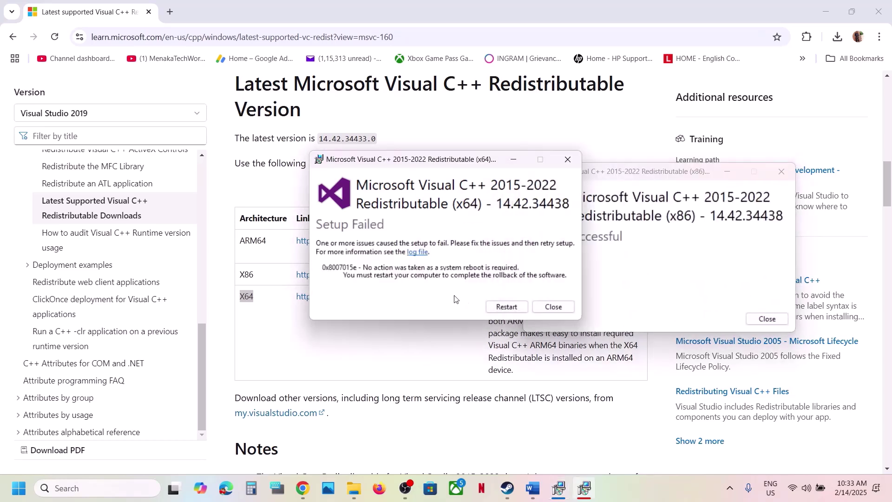
pyautogui.click(673, 258)
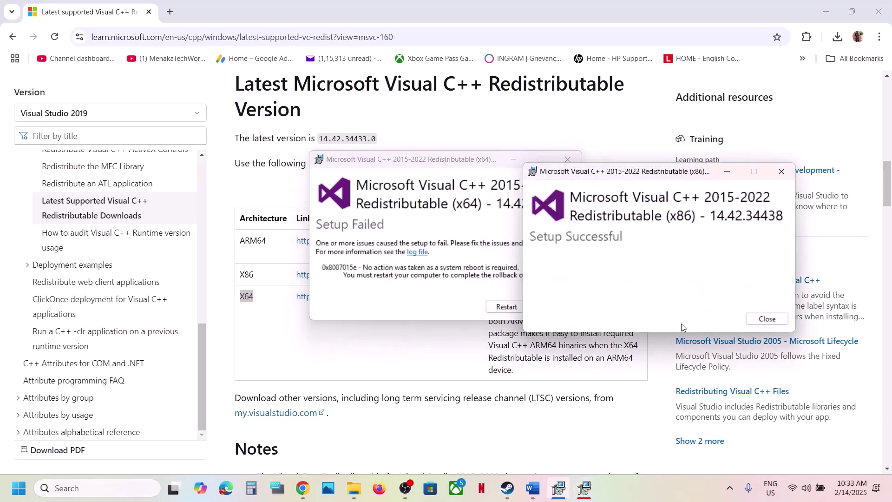
pyautogui.click(757, 319)
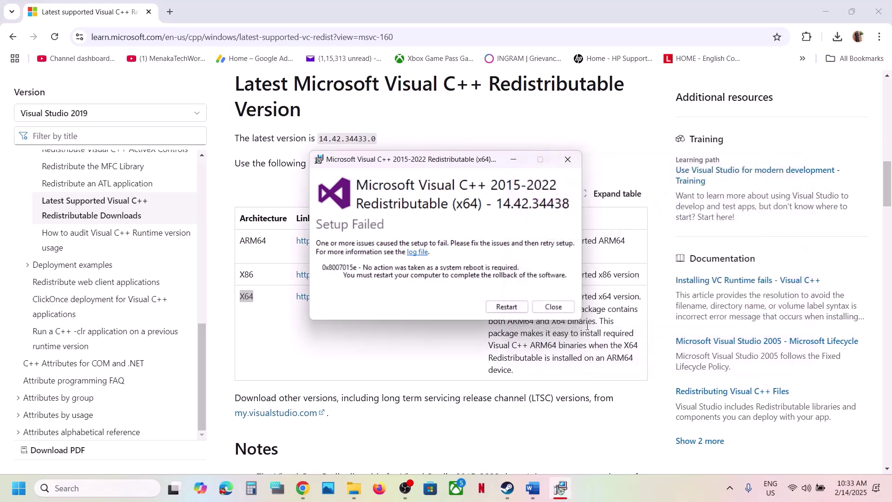
pyautogui.click(555, 307)
# View the Windows power options for restarting the computer, dismiss them and switch to Steam.
pyautogui.press('super')
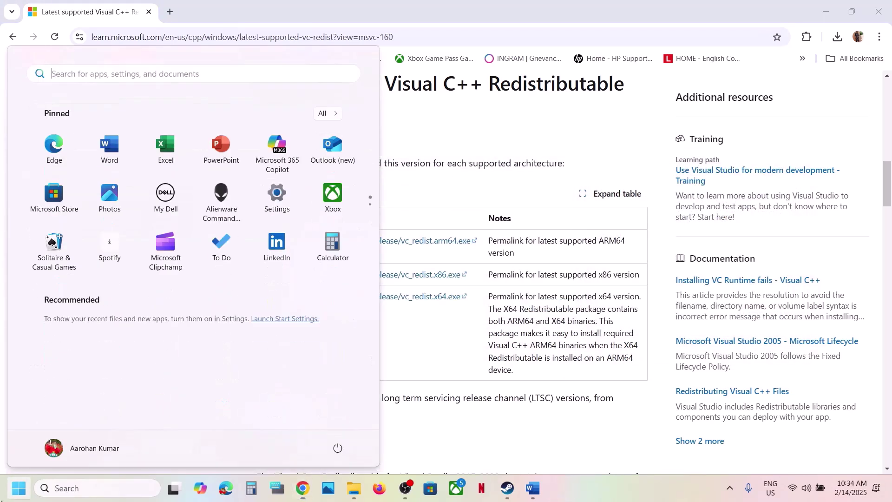
pyautogui.click(338, 448)
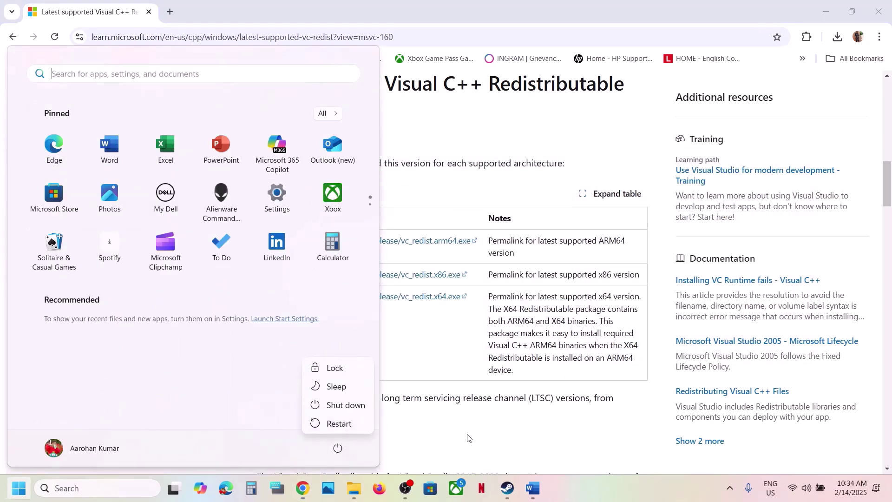
pyautogui.press('Escape')
pyautogui.click(509, 492)
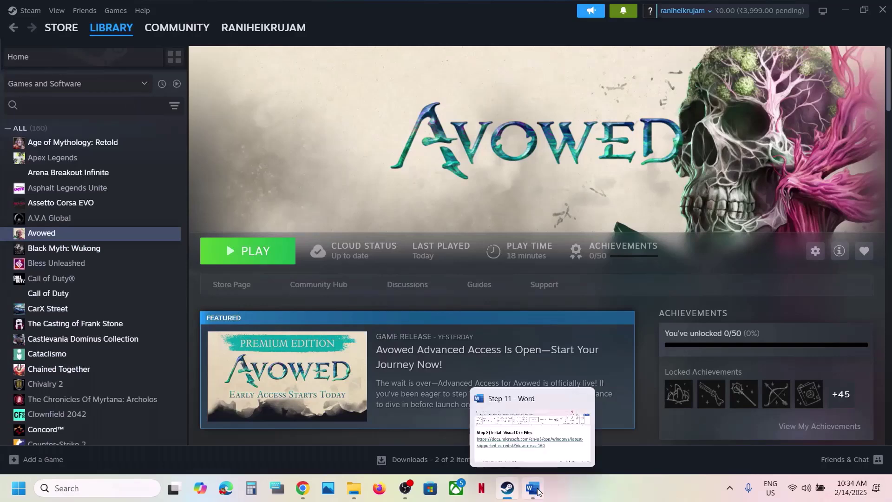
# Switch to the Word notes and highlight the Step 9 instruction on restoring Automatic Tuning in the Nvidia App.
pyautogui.click(533, 488)
pyautogui.scroll(-3, 321, 260)
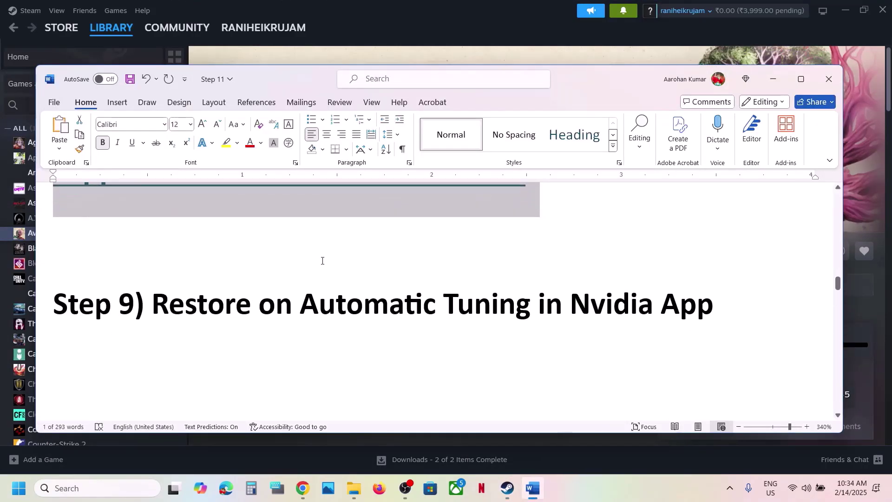
pyautogui.moveTo(160, 307); pyautogui.dragTo(635, 317)
# Search Windows for "nvidia" and launch the NVIDIA app rather than the NVIDIA Control Panel.
pyautogui.click(109, 482)
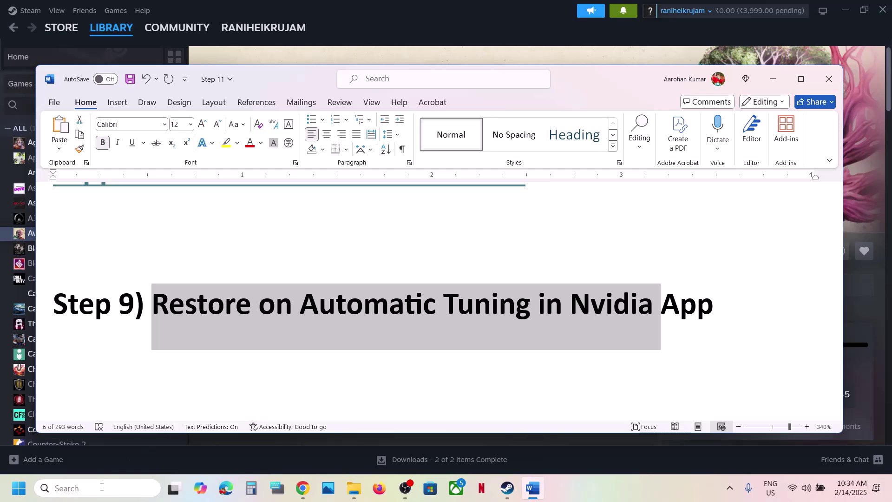
pyautogui.write('nvidia')
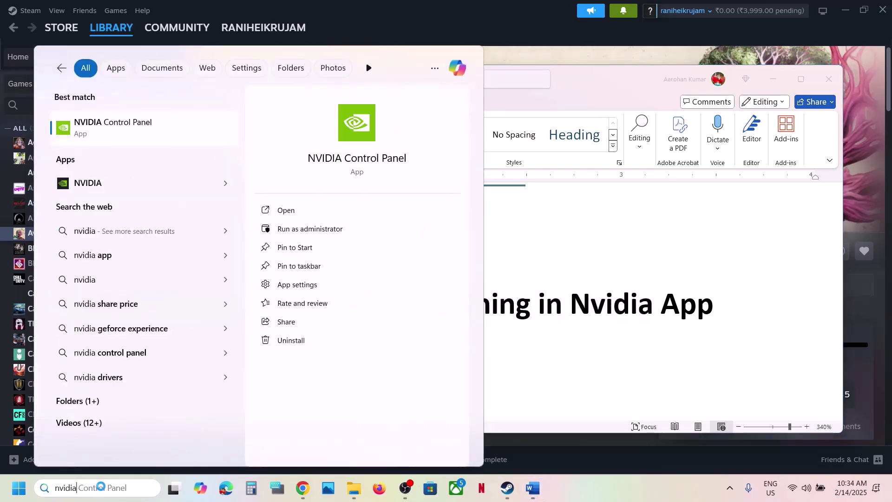
pyautogui.press('Down')
pyautogui.press('Down')
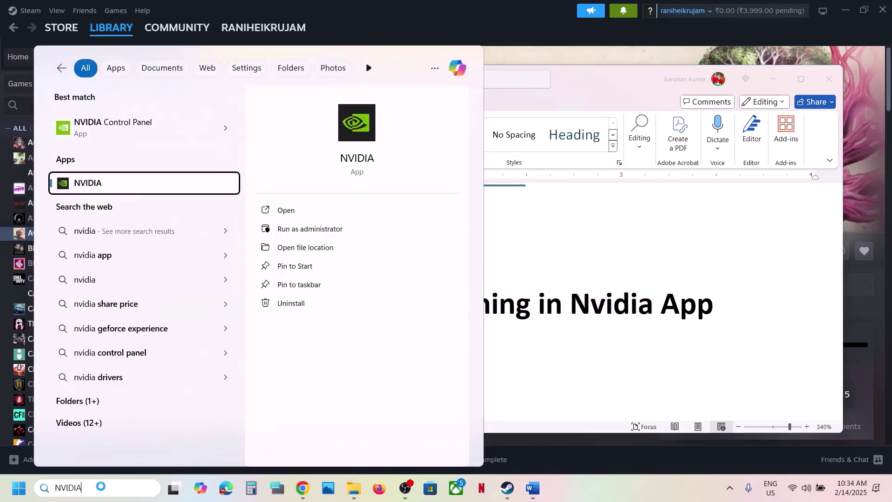
pyautogui.press('Return')
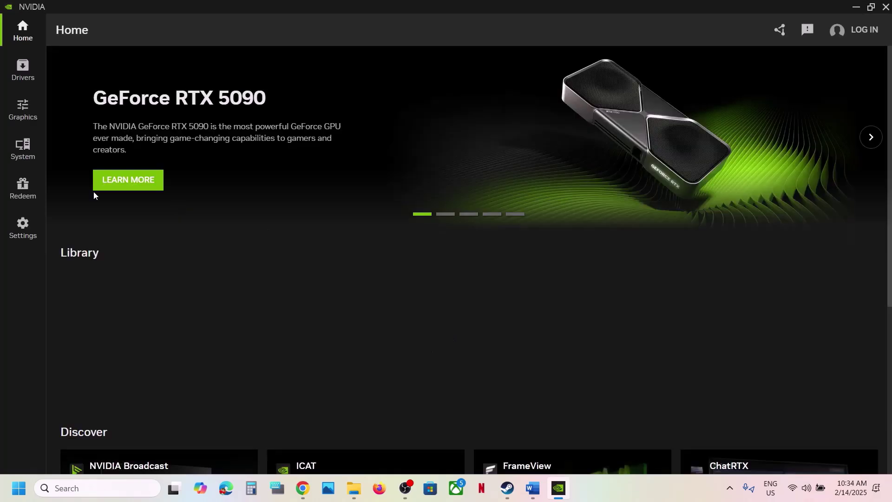
# View the Automatic Tuning setting and its restore option in the NVIDIA app's system performance settings, and close the app.
pyautogui.click(22, 148)
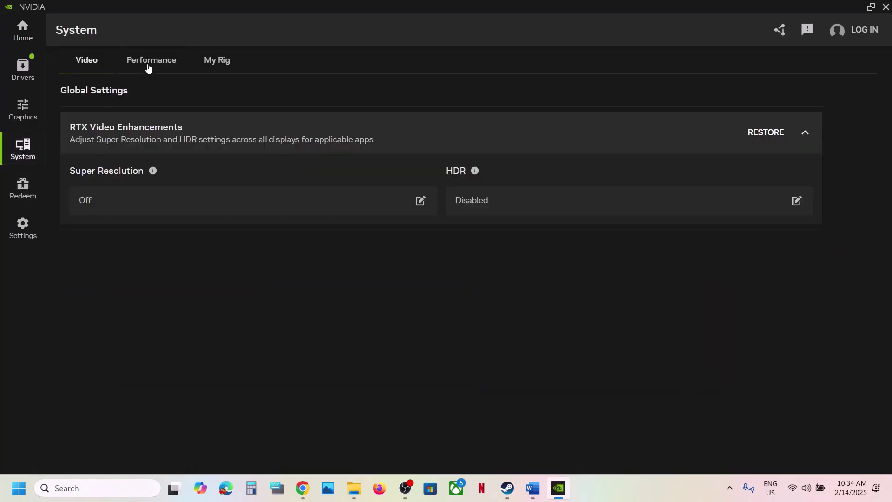
pyautogui.click(148, 66)
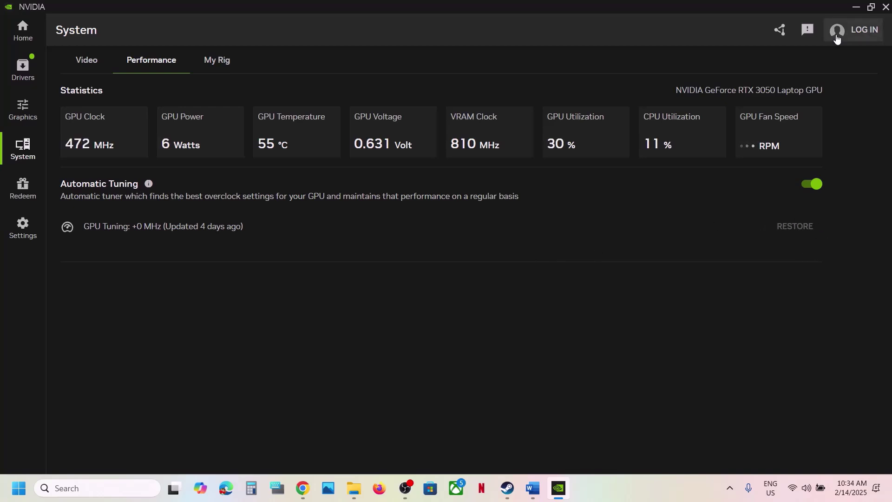
pyautogui.click(885, 8)
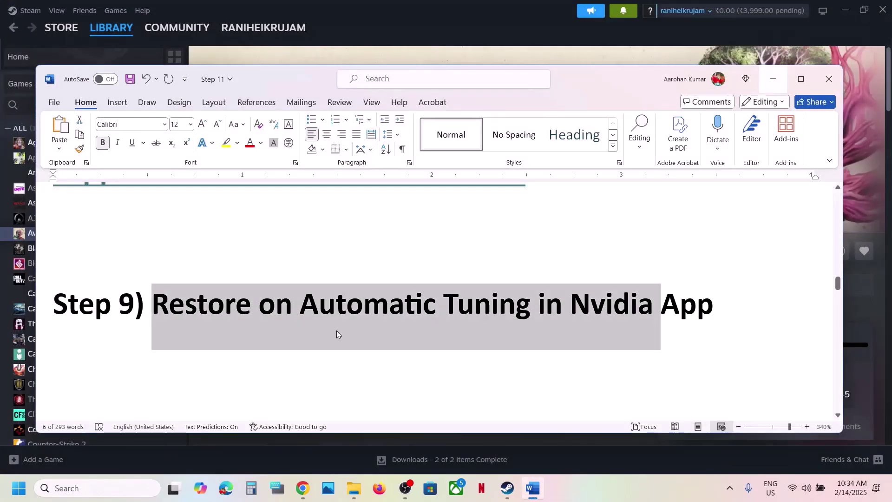
# Copy the text "AMD 25.1.1 Optional Update" from Step 10 of the Word notes.
pyautogui.scroll(-2, 337, 330)
pyautogui.scroll(-1, 337, 330)
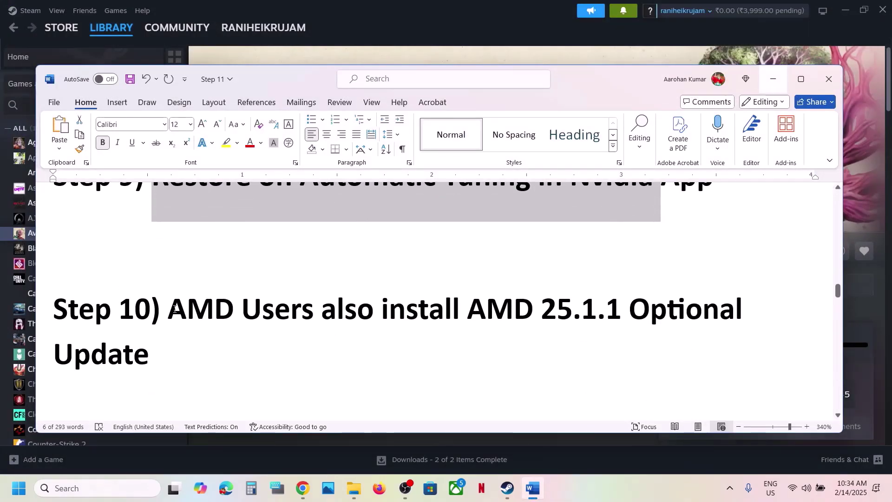
pyautogui.moveTo(175, 309); pyautogui.dragTo(414, 342)
pyautogui.click(413, 342)
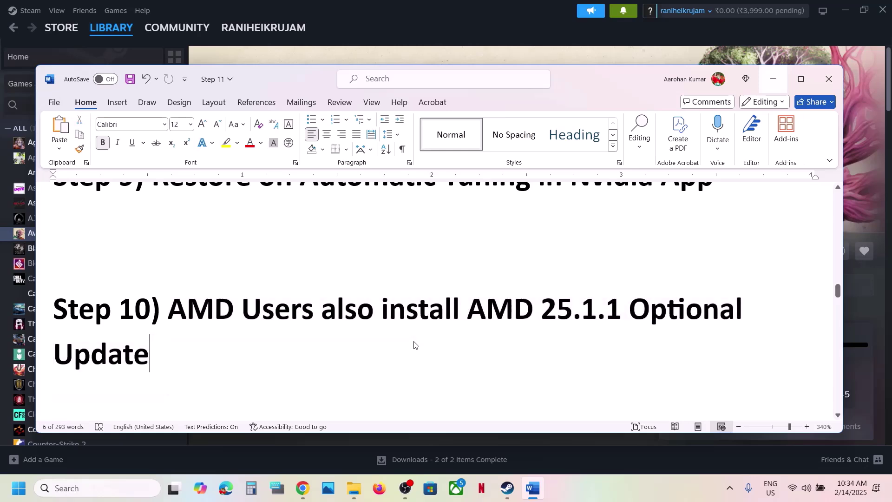
pyautogui.moveTo(572, 314); pyautogui.dragTo(218, 335)
pyautogui.hotkey('ctrl', 'c')
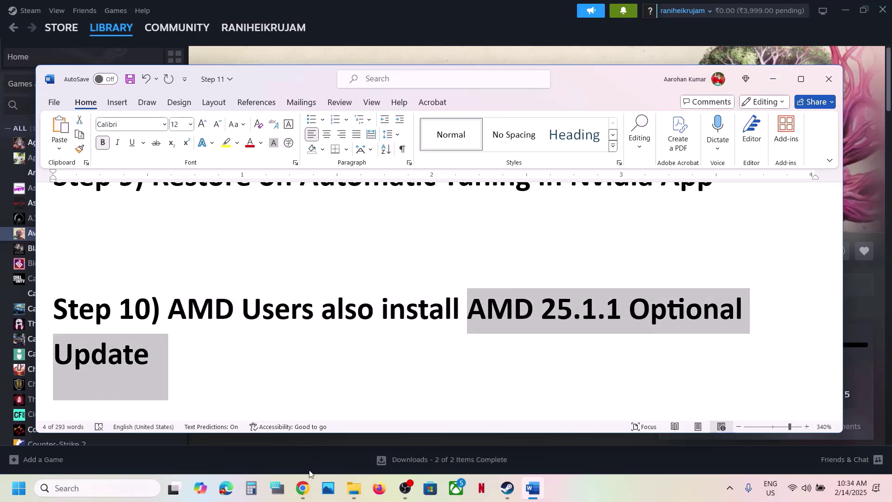
# Switch to Chrome, search for "AMD 25.1.1 Optional Update" in a new tab and open AMD's Adrenalin Edition release notes.
pyautogui.click(304, 488)
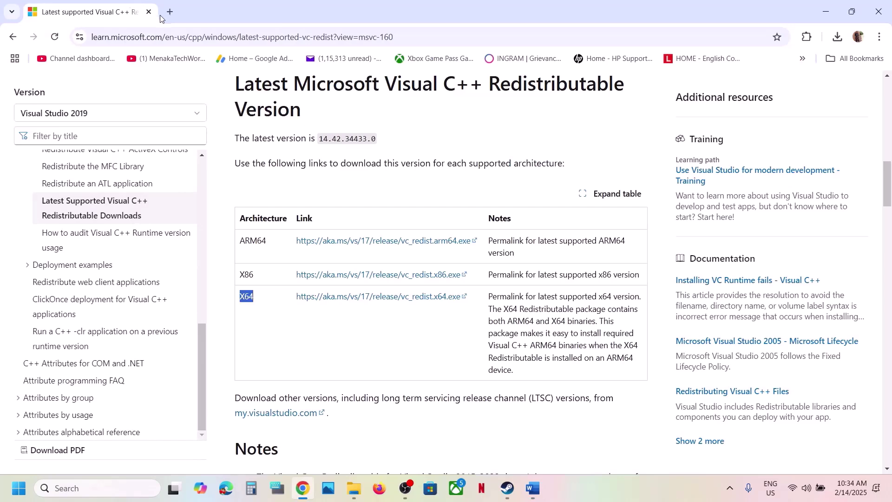
pyautogui.click(172, 15)
pyautogui.hotkey('ctrl', 'v')
pyautogui.press('Return')
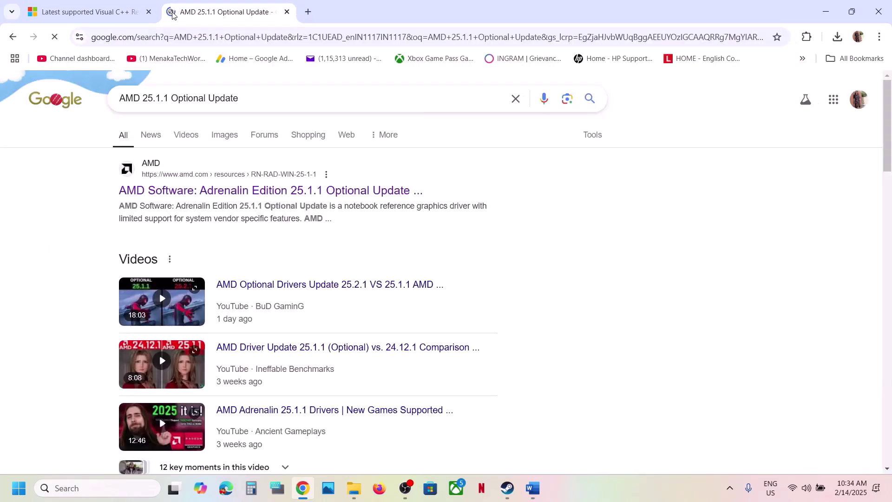
pyautogui.click(229, 191)
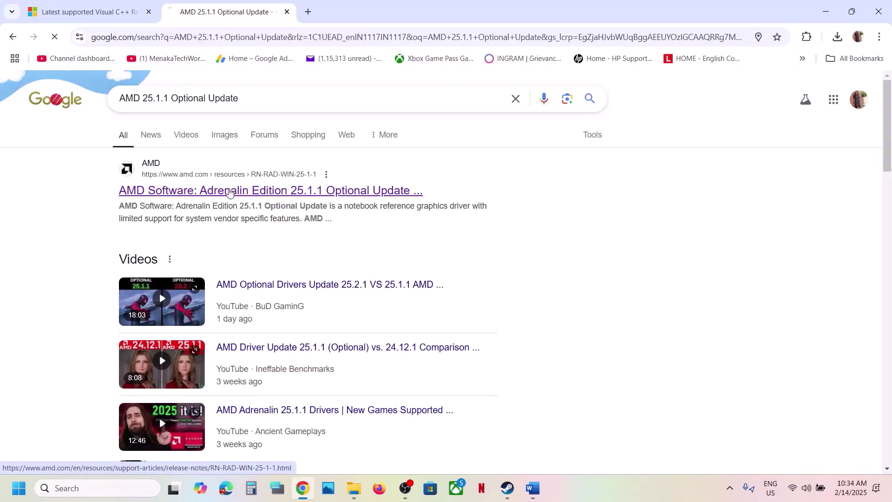
# Download the Adrenalin Edition 25.1.1 Optional Update driver for Windows 10 and 11 64-bit and check its download progress.
pyautogui.scroll(-10, 290, 323)
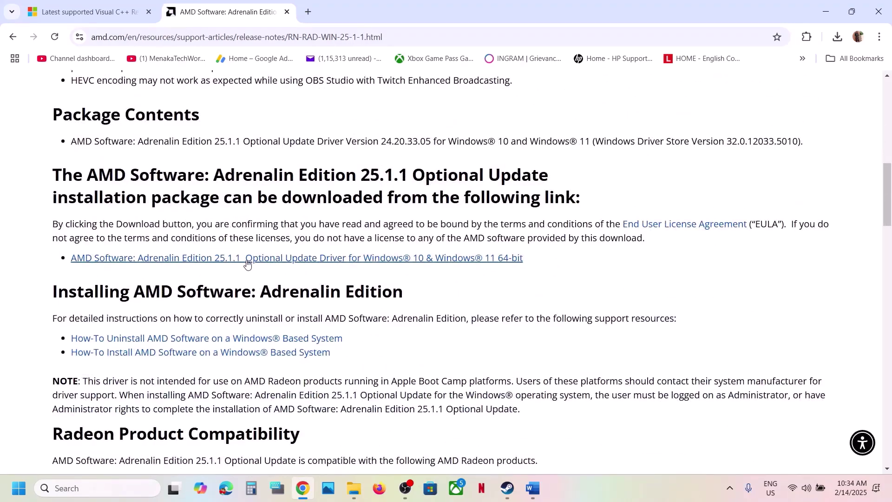
pyautogui.click(292, 260)
pyautogui.click(840, 37)
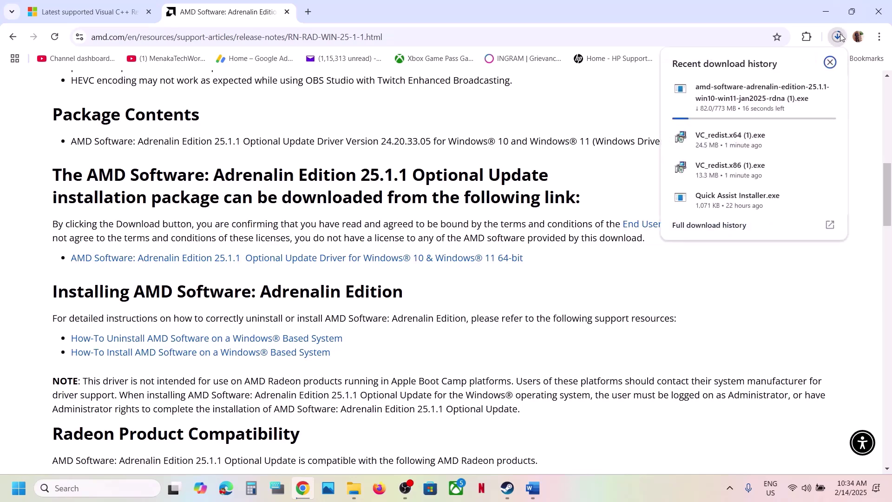
pyautogui.click(595, 122)
# View the Windows power options that include Restart, and return to the troubleshooting notes in Word.
pyautogui.click(18, 488)
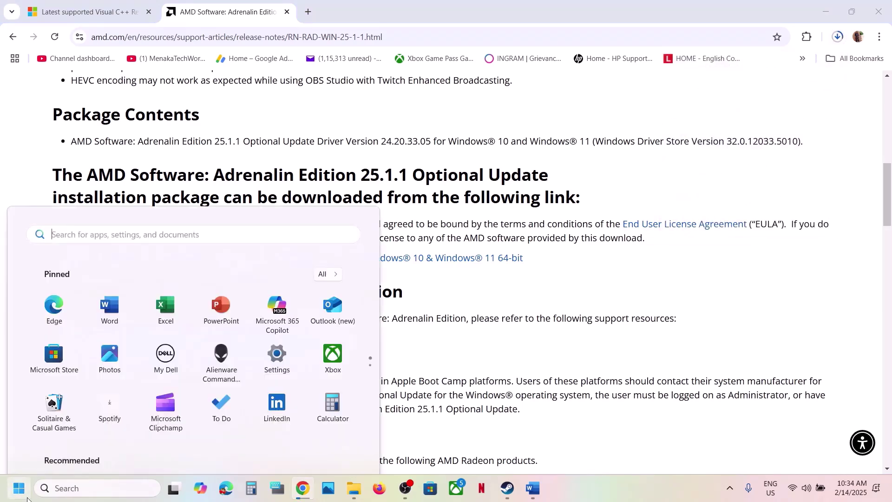
pyautogui.click(338, 448)
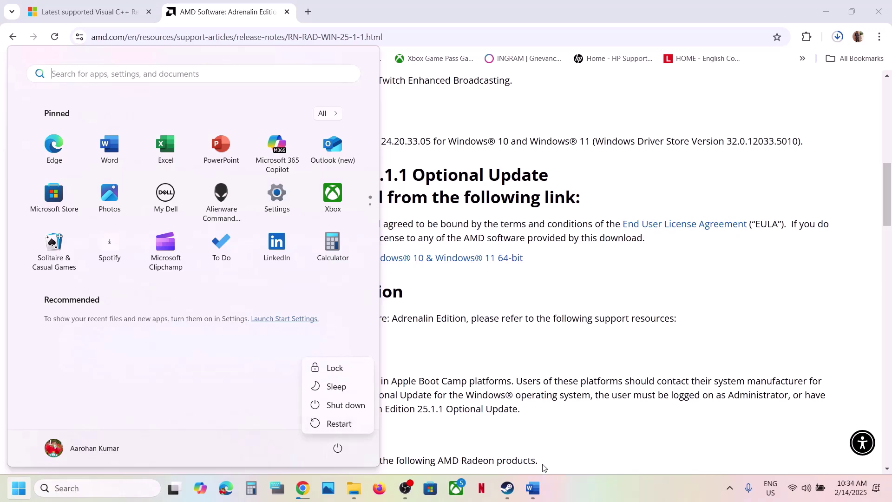
pyautogui.click(508, 487)
pyautogui.click(532, 489)
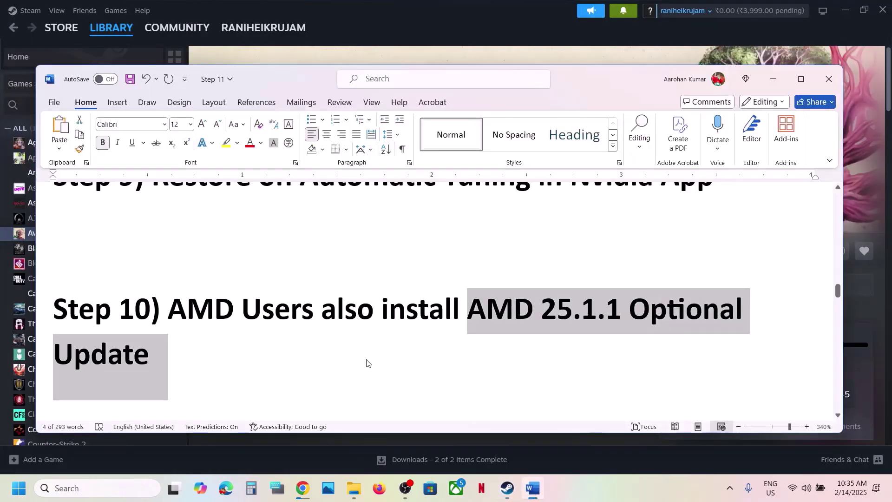
# Highlight Step 11's instruction on closing overclocking applications, and launch MSI Afterburner and RivaTuner from Windows search.
pyautogui.scroll(-6, 364, 363)
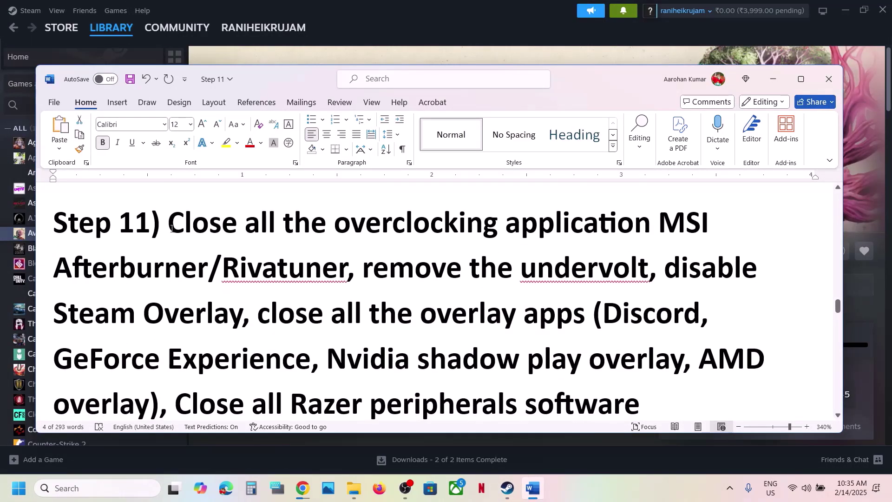
pyautogui.moveTo(171, 228); pyautogui.dragTo(288, 274)
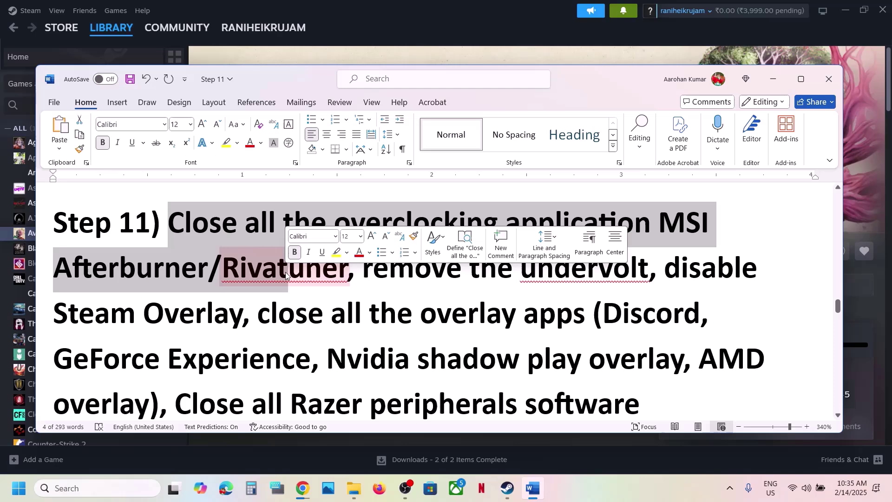
pyautogui.click(139, 481)
pyautogui.write('msi')
pyautogui.press('Return')
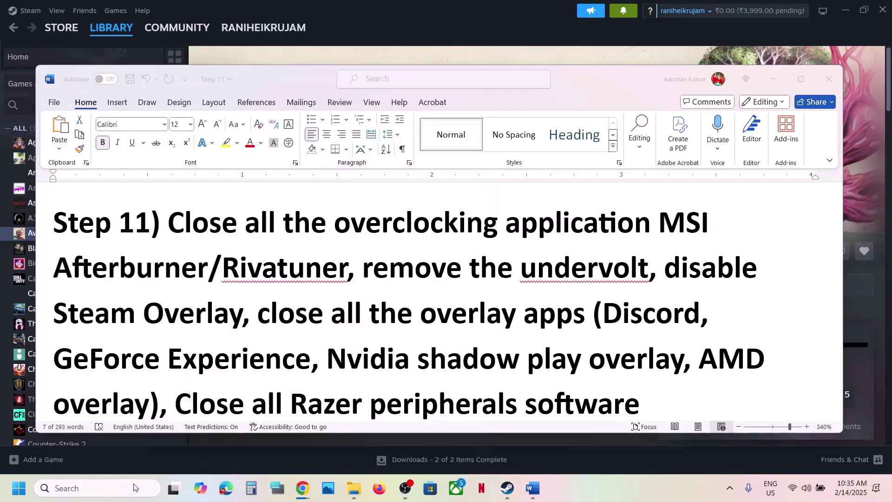
pyautogui.click(100, 493)
pyautogui.write('riva')
pyautogui.press('Return')
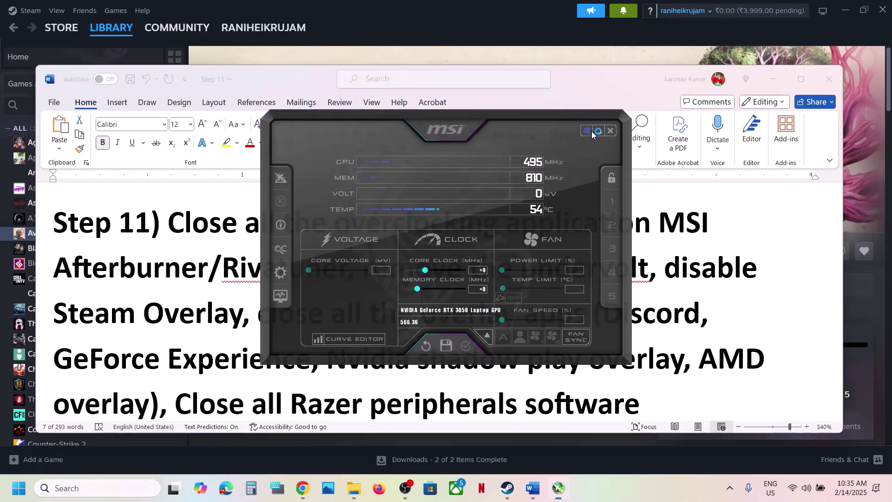
# Dismiss the MSI Afterburner window and exit both Afterburner and RivaTuner from the system tray.
pyautogui.click(599, 131)
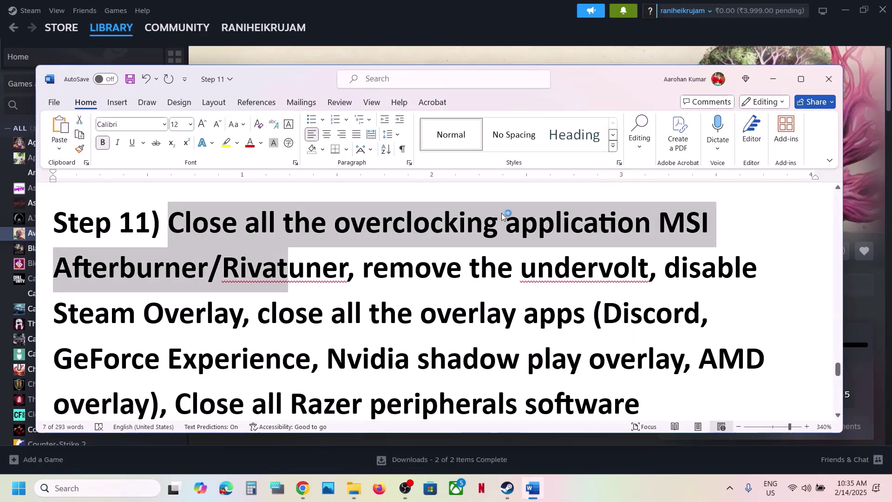
pyautogui.click(730, 488)
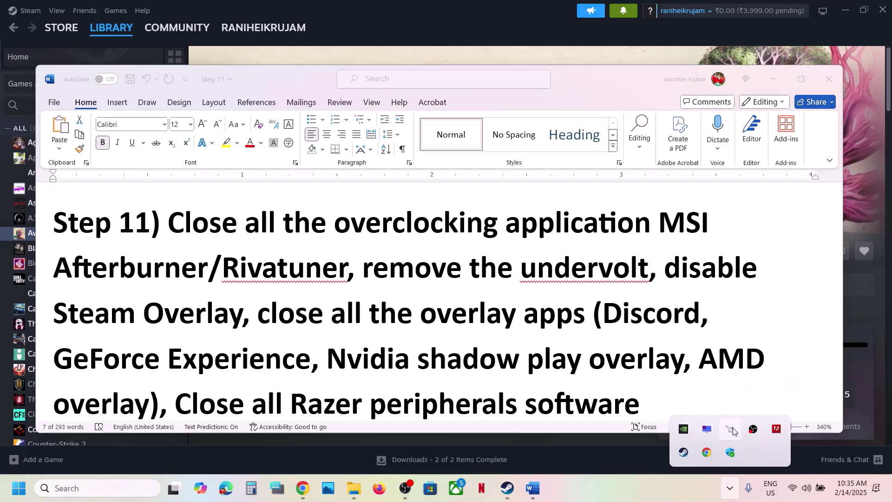
pyautogui.rightClick(731, 428)
pyautogui.click(750, 419)
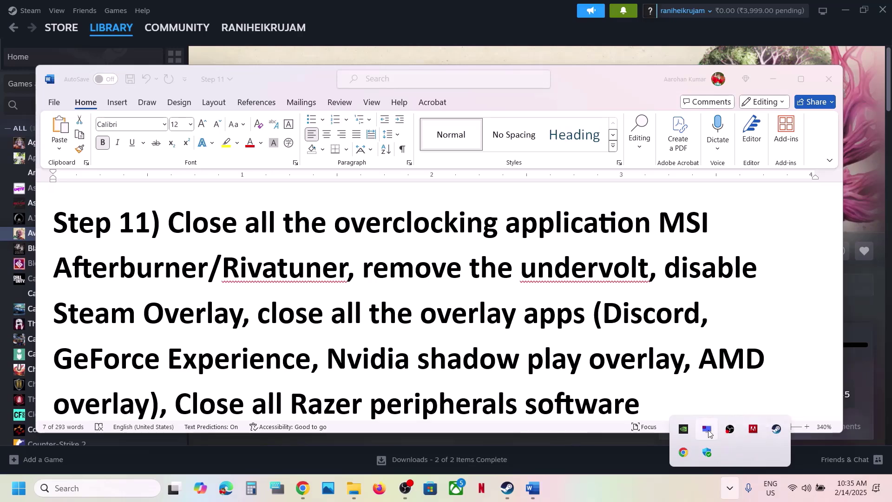
pyautogui.rightClick(730, 428)
pyautogui.click(732, 455)
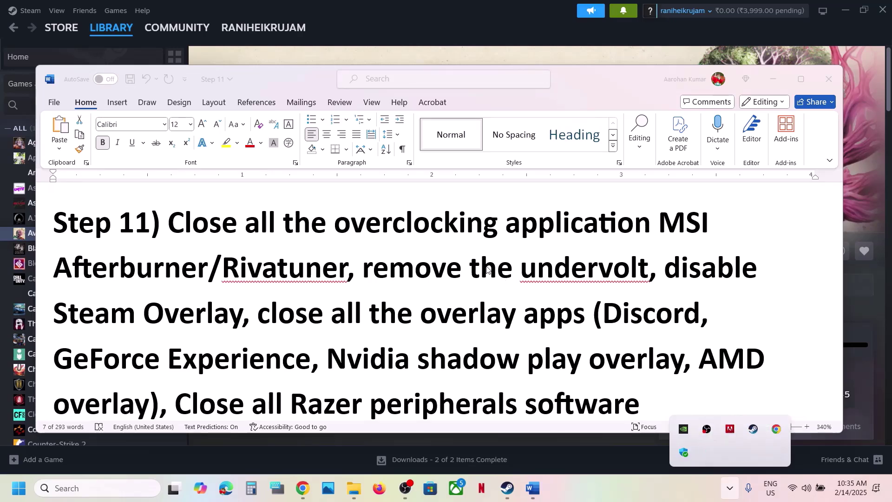
# Highlight the Step 11 phrases on closing overclocking applications, removing the undervolt and disabling Steam Overlay in the Word notes.
pyautogui.click(184, 222)
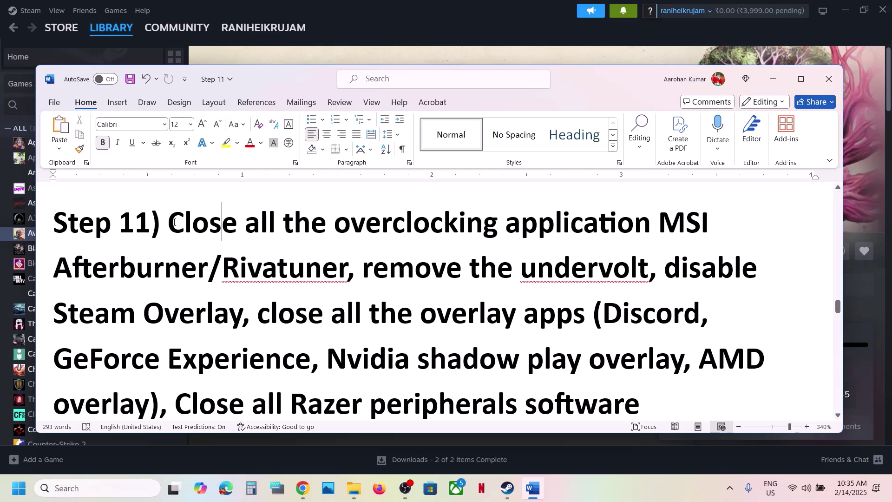
pyautogui.moveTo(174, 222); pyautogui.dragTo(376, 217)
pyautogui.moveTo(441, 220); pyautogui.dragTo(543, 233)
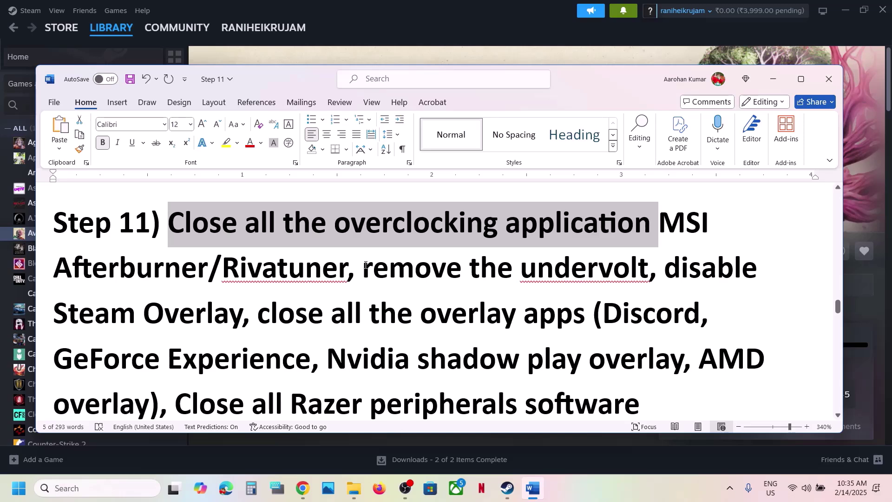
pyautogui.moveTo(365, 265); pyautogui.dragTo(601, 265)
pyautogui.scroll(-1, 670, 231)
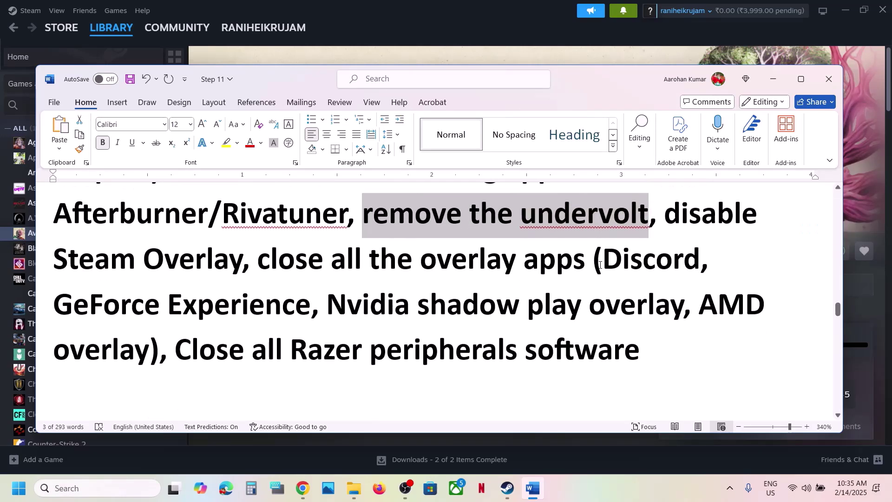
pyautogui.moveTo(650, 217); pyautogui.dragTo(257, 261)
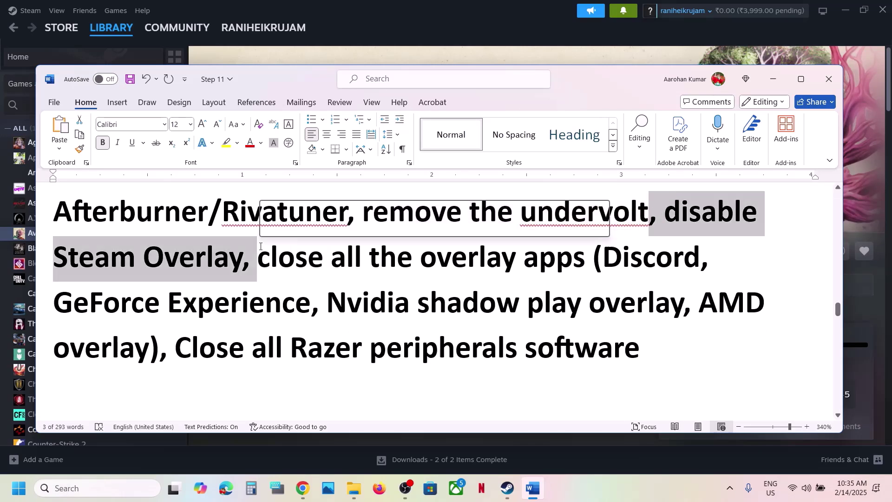
# Switch to Steam, turn off the Steam Overlay in Avowed's general properties, and close the properties window.
pyautogui.click(378, 5)
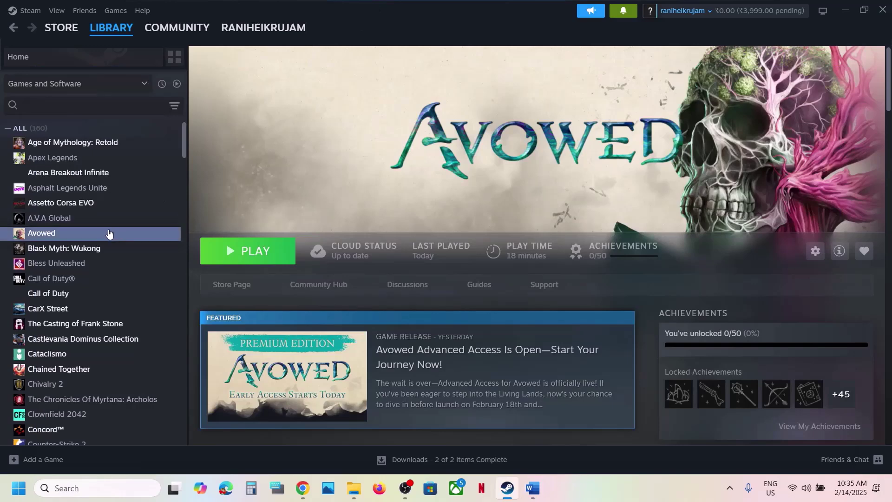
pyautogui.rightClick(113, 232)
pyautogui.click(140, 321)
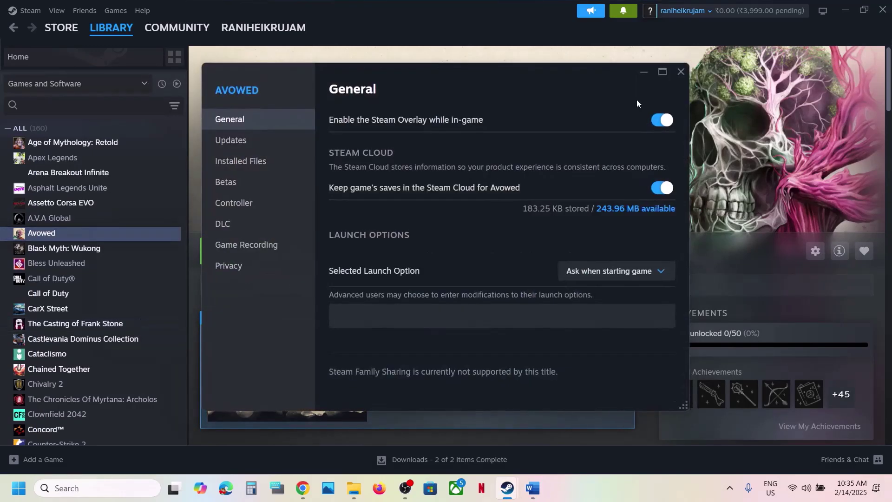
pyautogui.click(652, 119)
pyautogui.click(679, 73)
# Return to the Word notes and highlight Discord and GeForce Experience in Step 11's list of overlay apps.
pyautogui.click(533, 488)
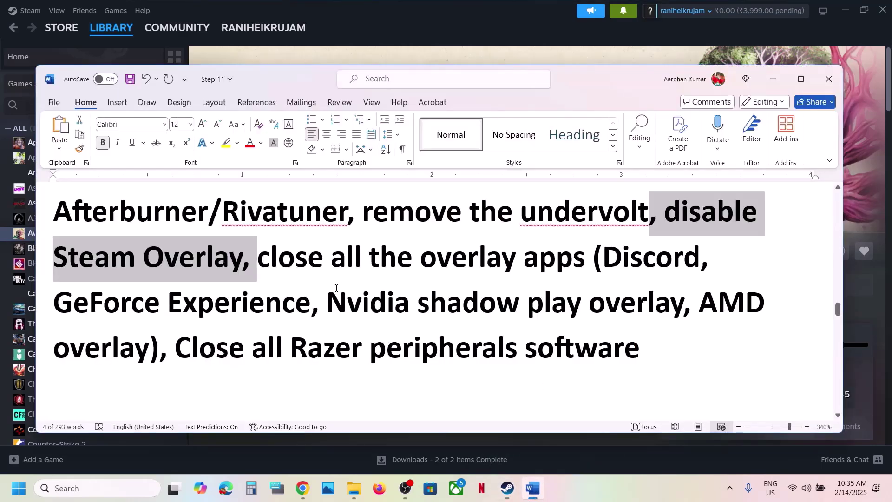
pyautogui.click(376, 264)
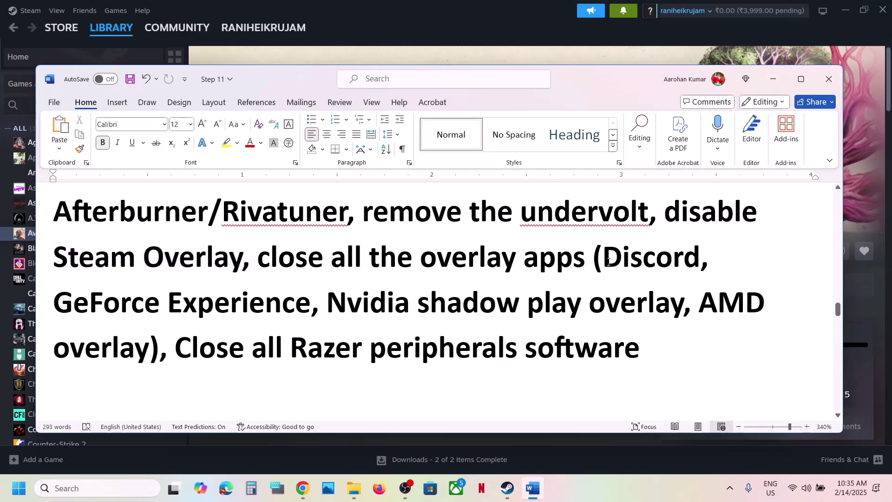
pyautogui.moveTo(608, 262); pyautogui.dragTo(697, 265)
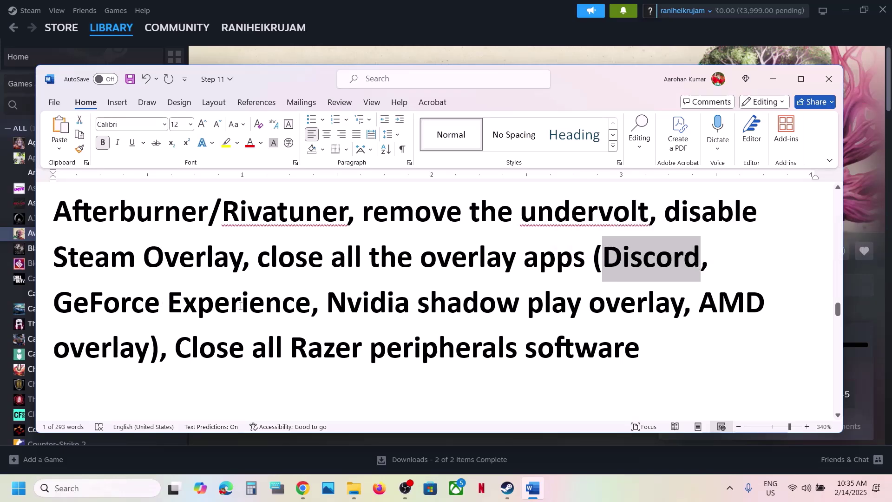
pyautogui.moveTo(282, 307); pyautogui.dragTo(124, 311)
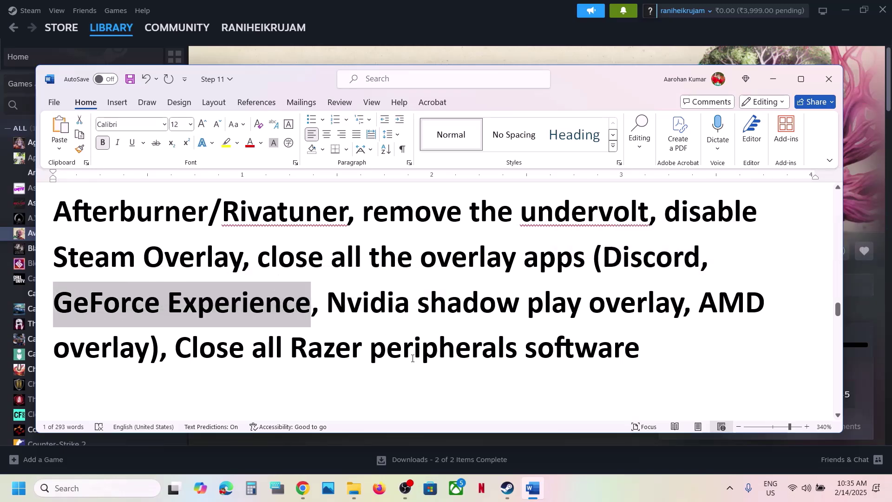
# Open the NVIDIA app, check the NVIDIA overlay setting among its features, and minimize the app.
pyautogui.write('nvi')
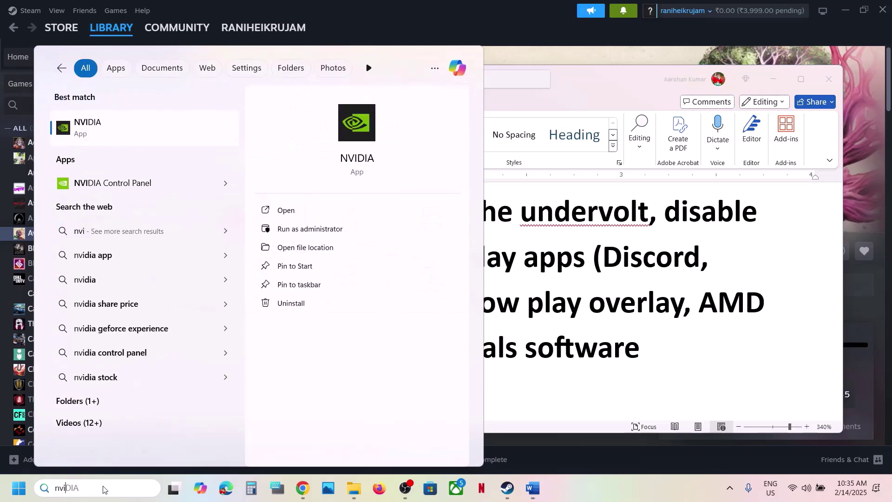
pyautogui.press('Return')
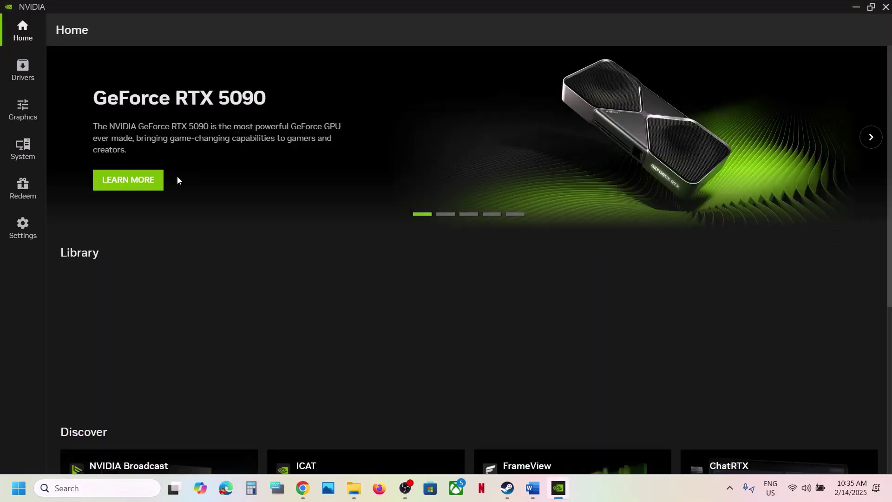
pyautogui.click(23, 243)
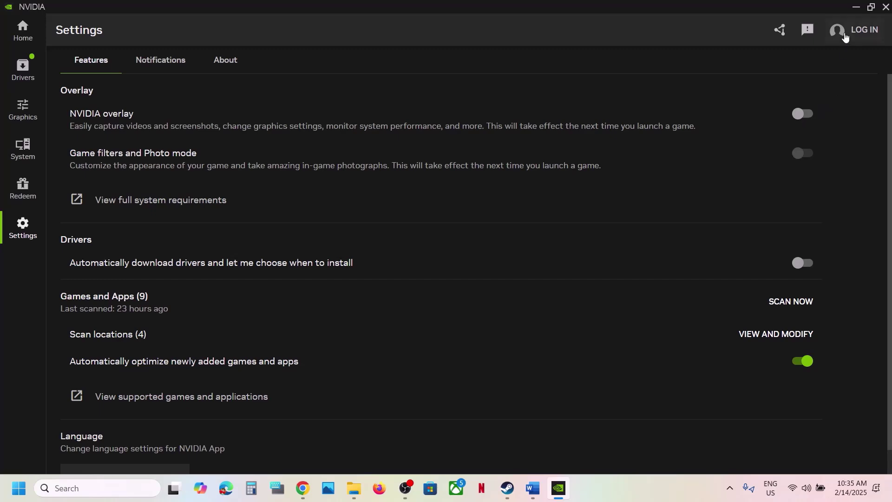
pyautogui.click(855, 8)
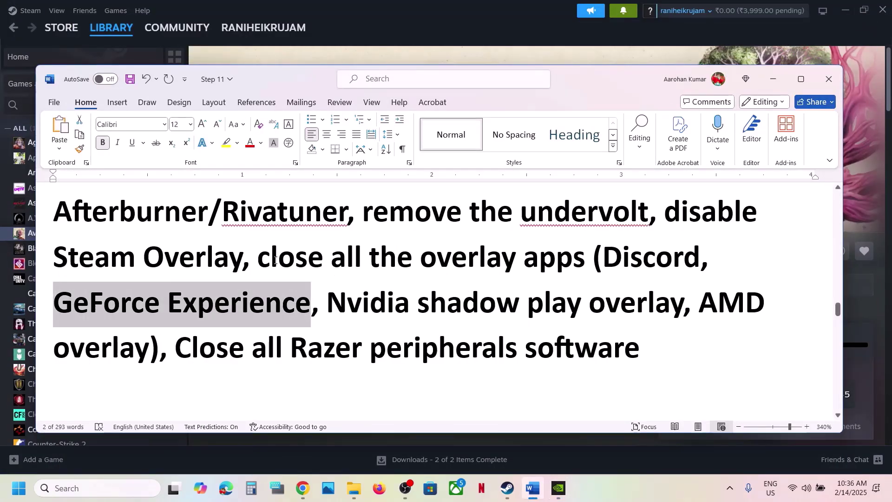
# Highlight Step 11's phrases on closing all overlay apps and all Razer peripherals software in the notes.
pyautogui.moveTo(258, 259); pyautogui.dragTo(566, 263)
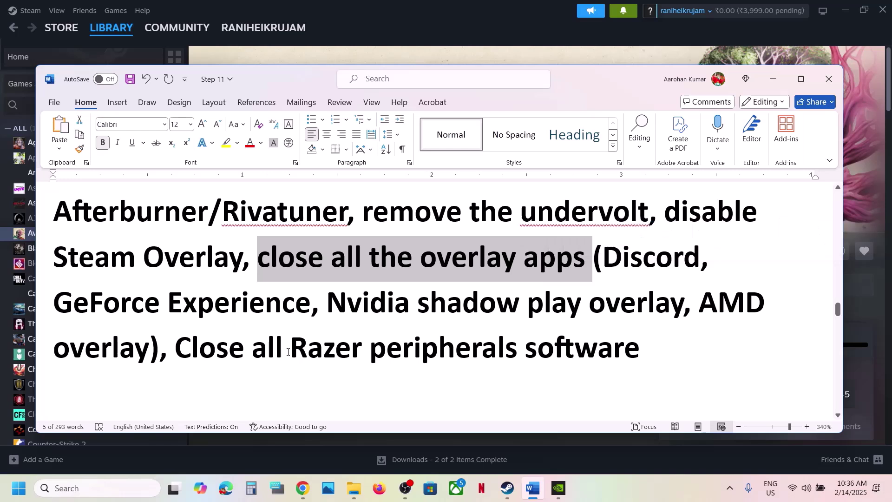
pyautogui.moveTo(191, 348); pyautogui.dragTo(565, 355)
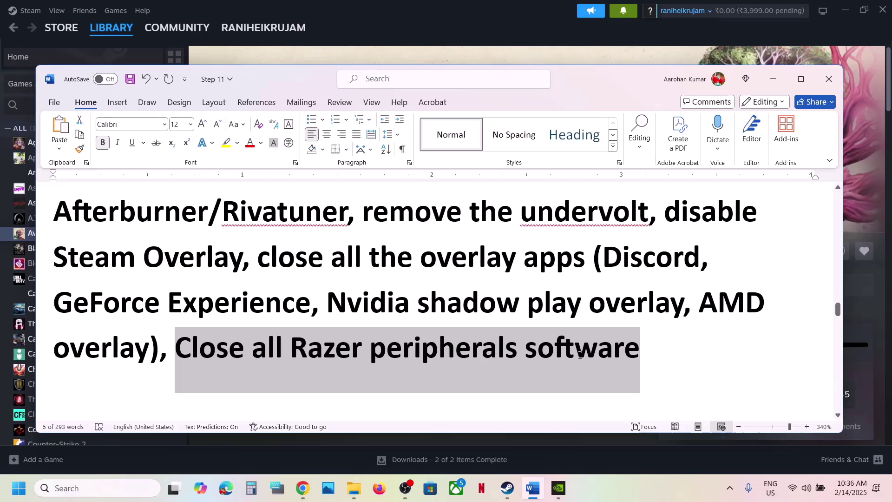
pyautogui.click(580, 356)
# Highlight Step 12 on disabling AMD Fluid Motion Frames 2, view the reference image of that setting, and close it.
pyautogui.scroll(-5, 454, 349)
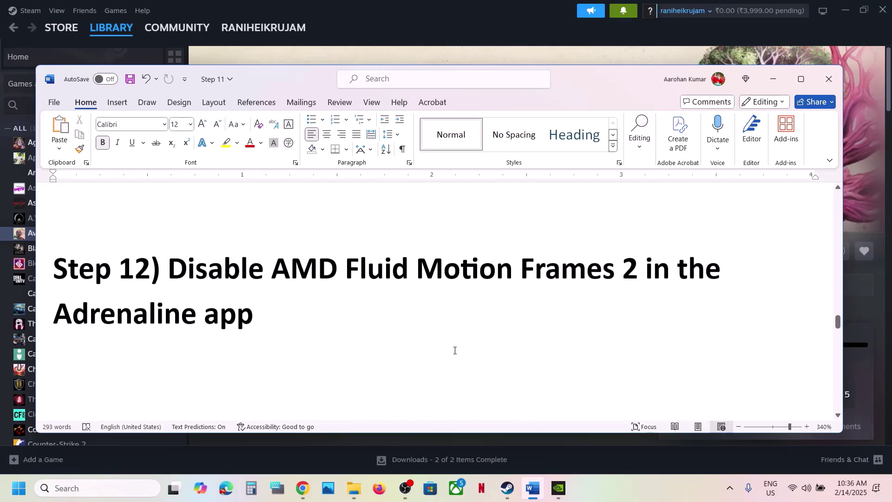
pyautogui.moveTo(169, 272); pyautogui.dragTo(486, 299)
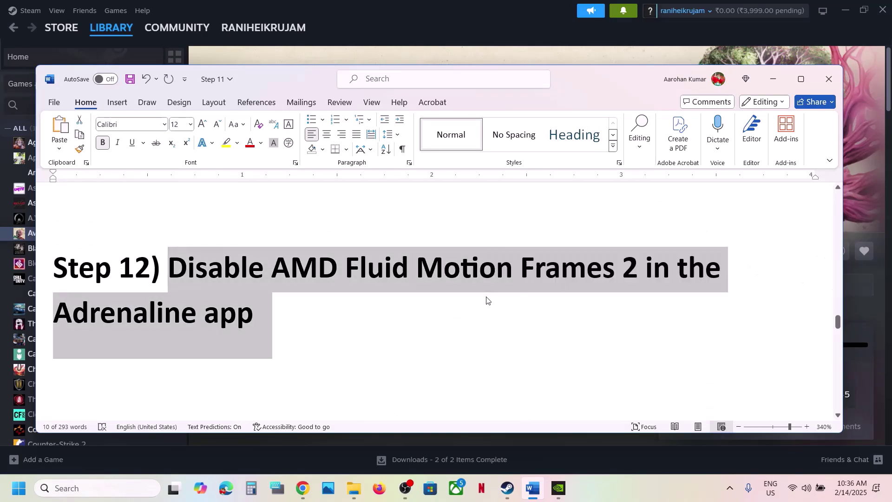
pyautogui.click(517, 289)
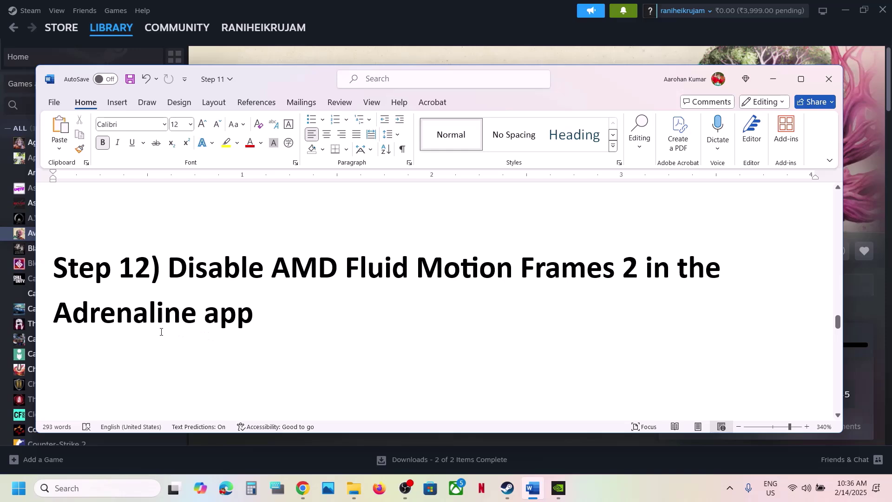
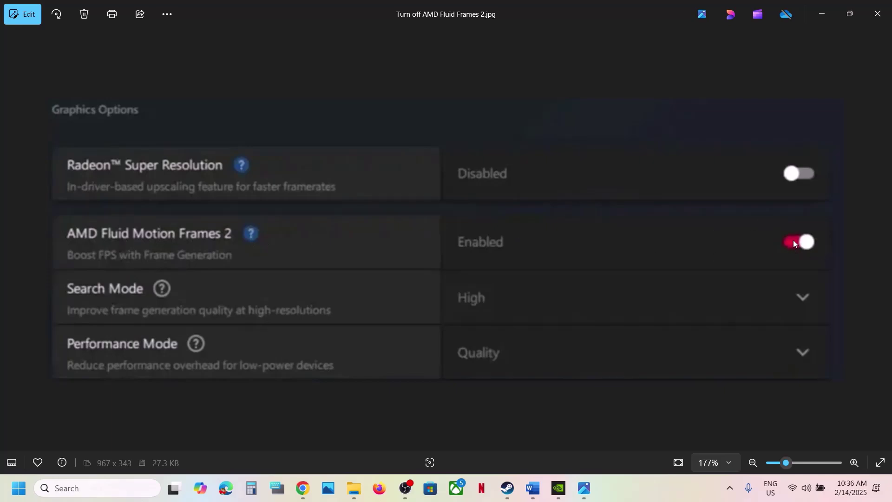
pyautogui.click(878, 13)
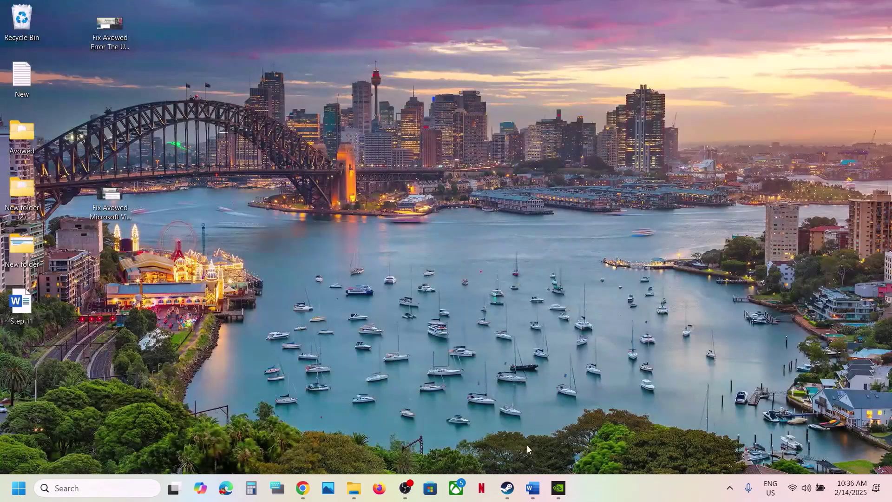
# Return to the Word notes and read Step 13 on automatically managing the paging file or using System Managed size.
pyautogui.click(507, 487)
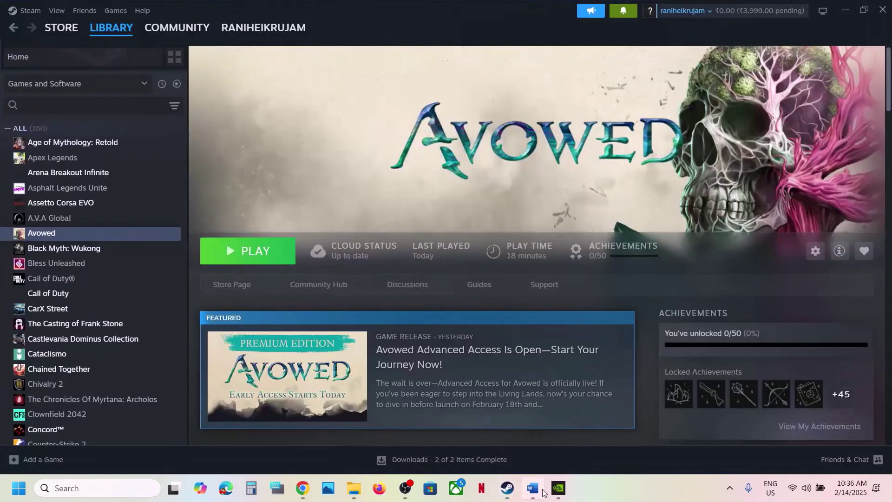
pyautogui.click(533, 488)
pyautogui.scroll(-3, 458, 322)
pyautogui.doubleClick(424, 286)
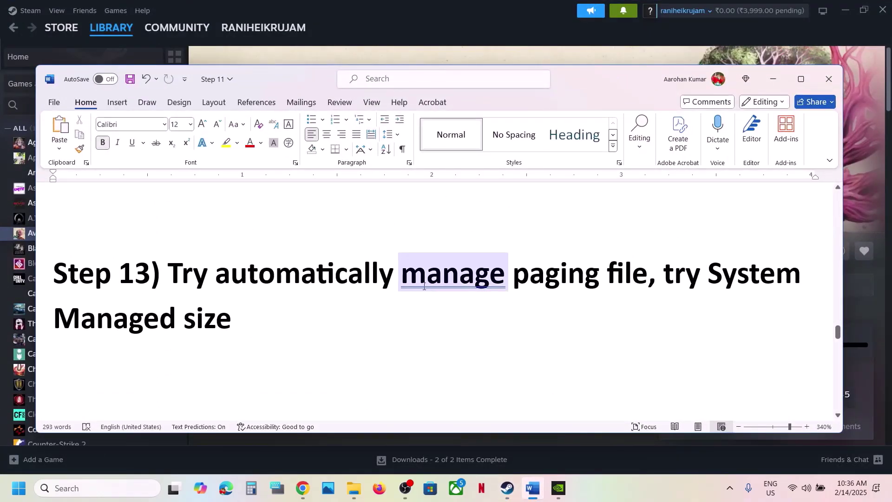
pyautogui.click(547, 284)
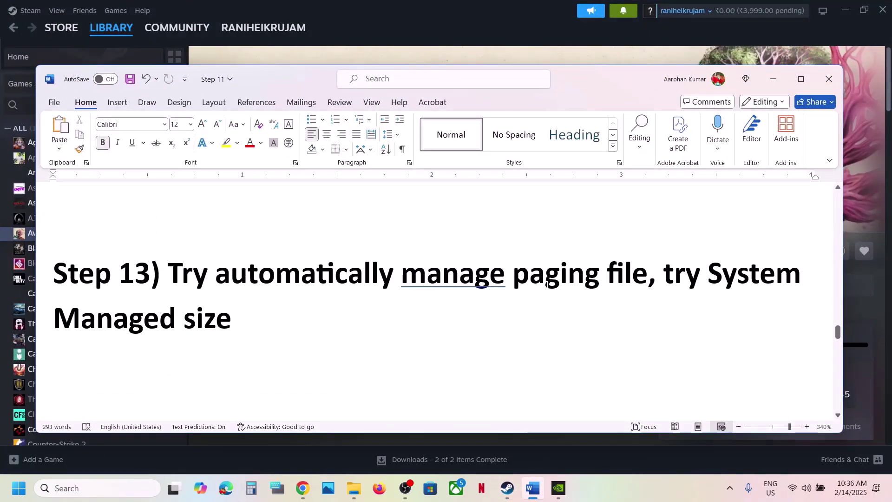
# Copy "View Advanced system settings" from Step 14 of the notes and open that entry through Windows search.
pyautogui.scroll(-3, 241, 319)
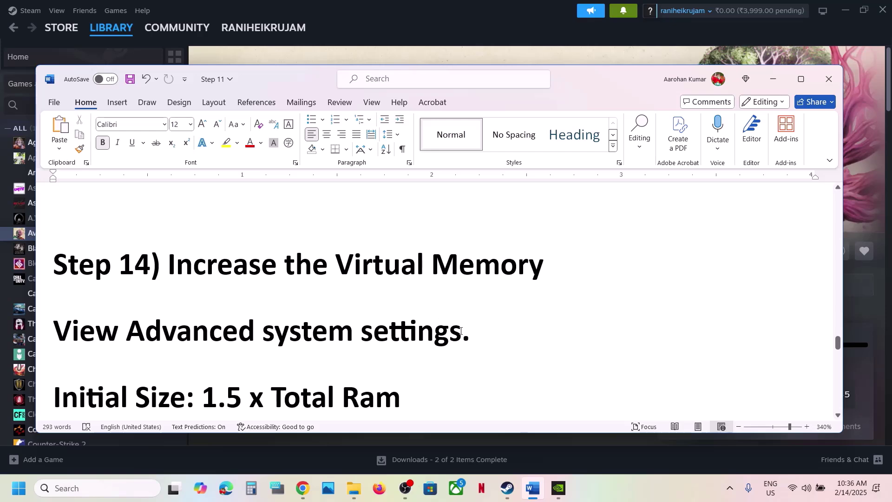
pyautogui.moveTo(460, 330); pyautogui.dragTo(53, 333)
pyautogui.hotkey('ctrl', 'c')
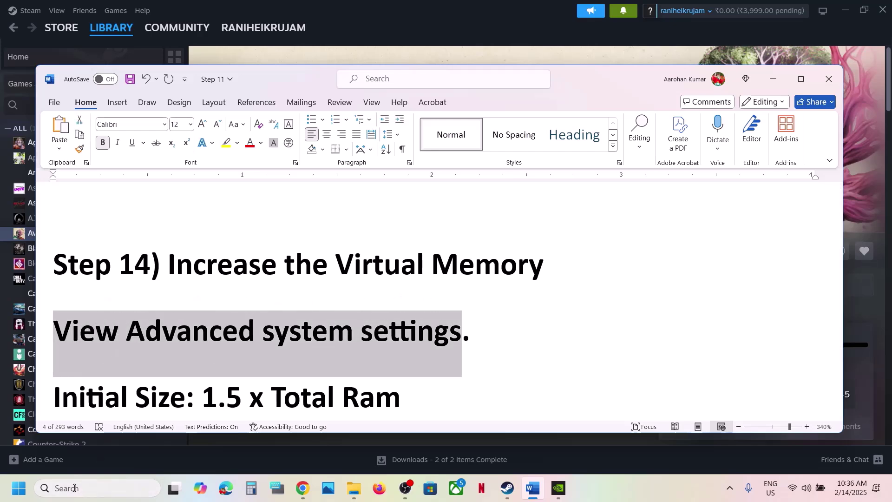
pyautogui.click(74, 488)
pyautogui.hotkey('ctrl', 'v')
pyautogui.press('Return')
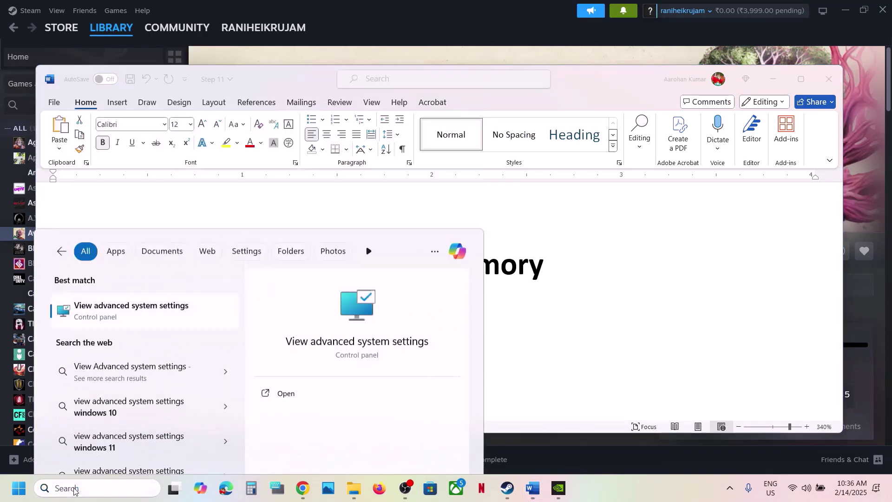
# In the performance options' virtual memory settings, enable automatic paging file management for all drives and confirm all dialogs.
pyautogui.click(316, 194)
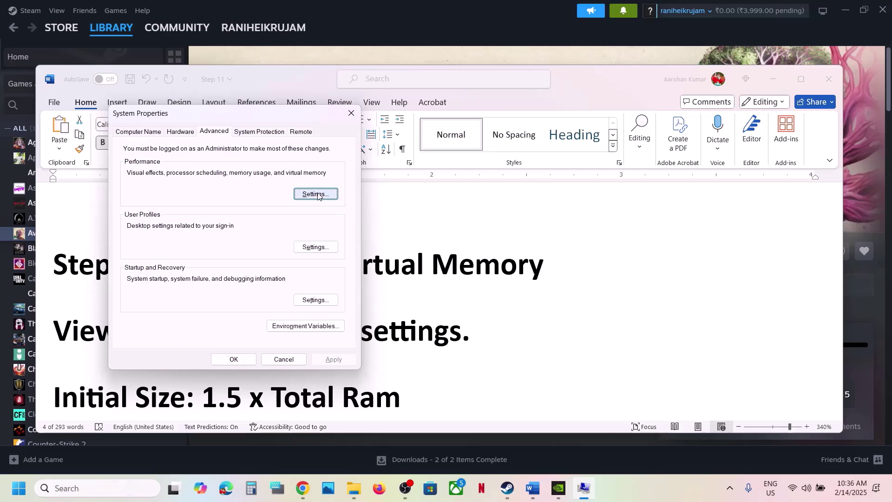
pyautogui.click(182, 132)
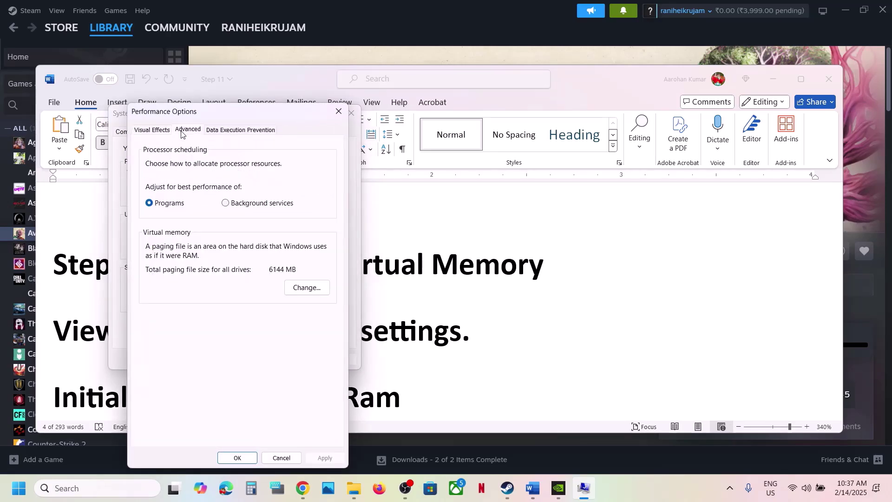
pyautogui.click(305, 289)
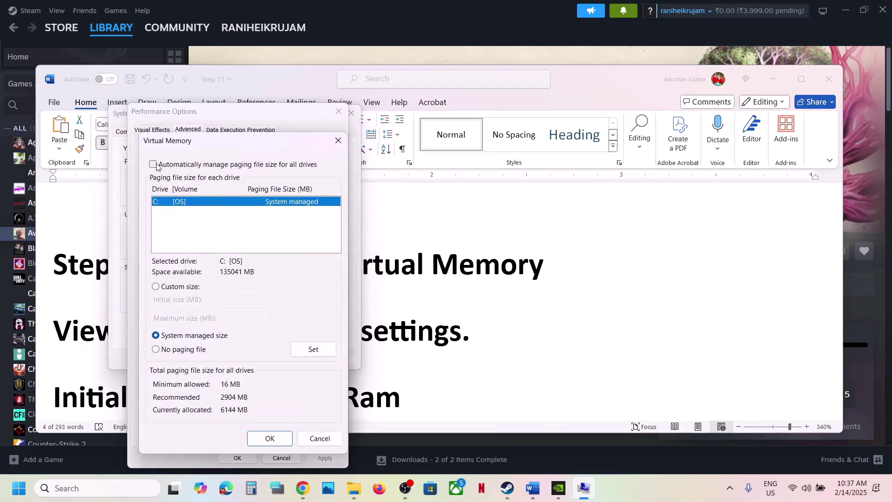
pyautogui.click(153, 164)
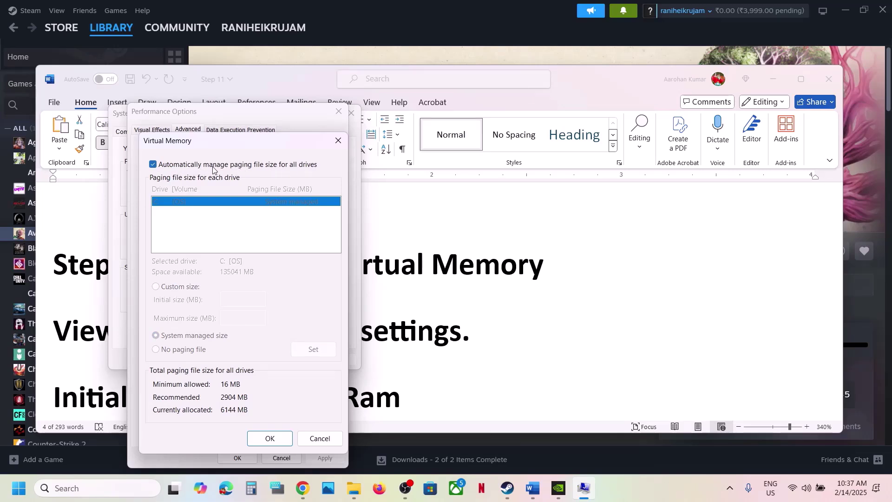
pyautogui.click(275, 438)
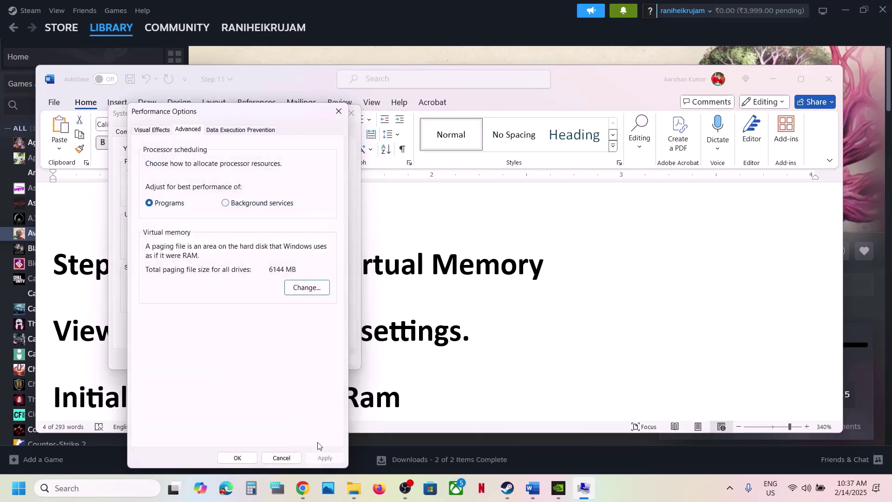
pyautogui.click(236, 457)
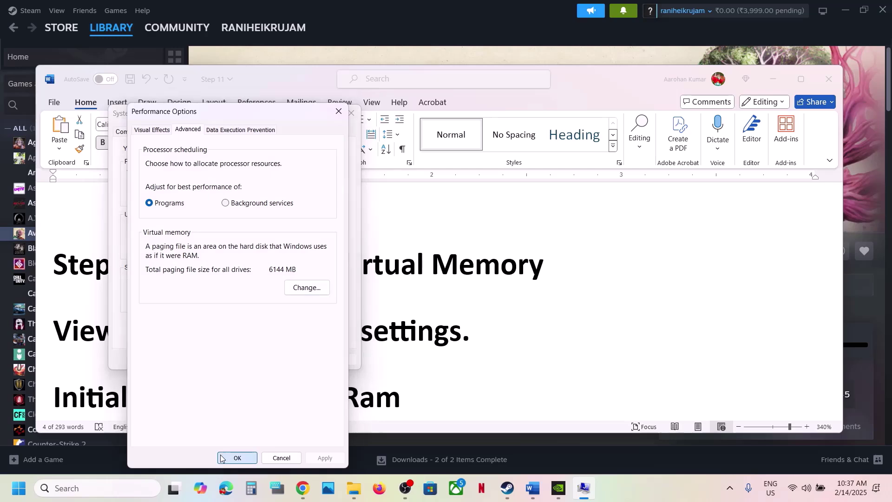
pyautogui.click(234, 359)
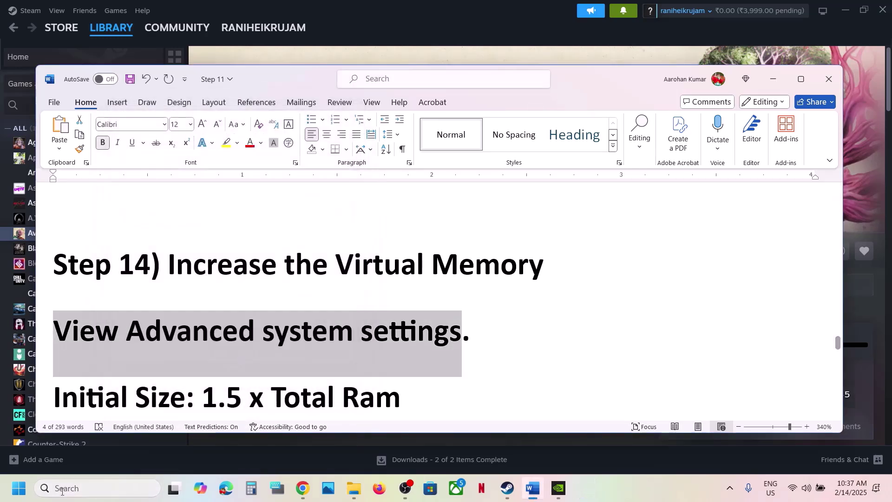
# Show the computer's Restart power option without restarting and return to the notes.
pyautogui.click(32, 500)
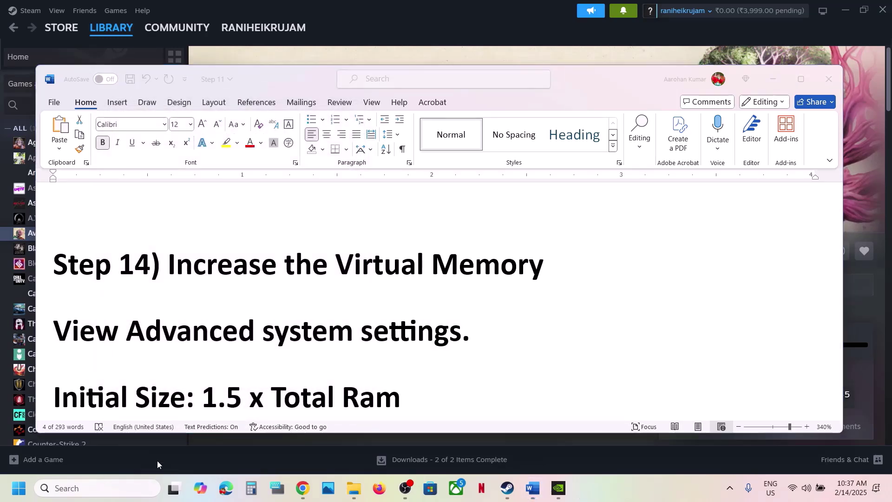
pyautogui.click(18, 488)
pyautogui.click(332, 442)
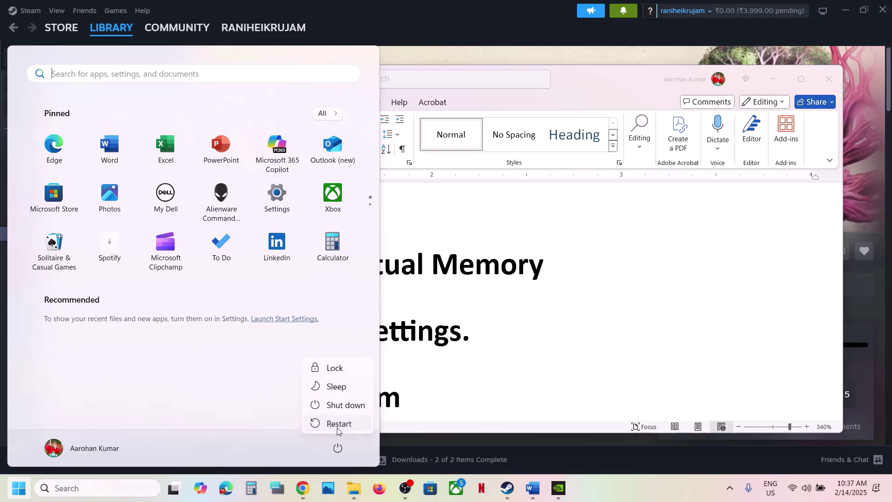
pyautogui.click(482, 342)
pyautogui.click(481, 343)
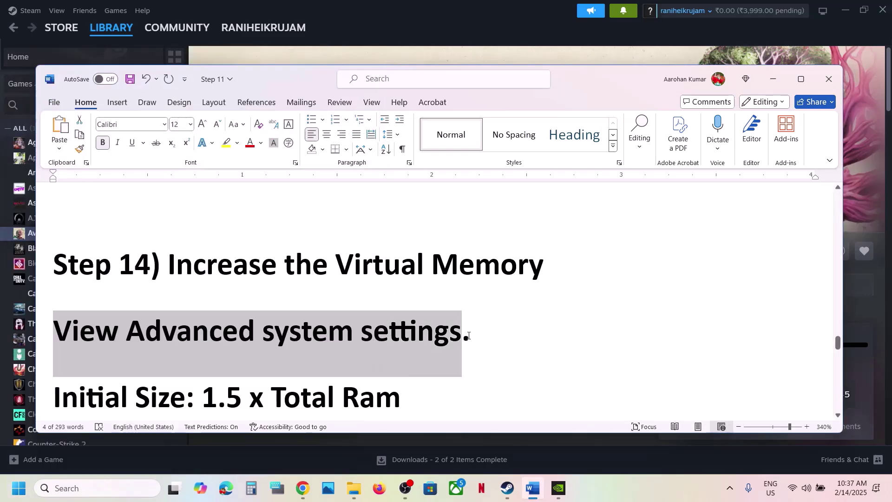
# Search Windows for "View Advanced system settings" and open the Virtual Memory settings from the performance options.
pyautogui.click(78, 491)
pyautogui.write('View Advanced system settings')
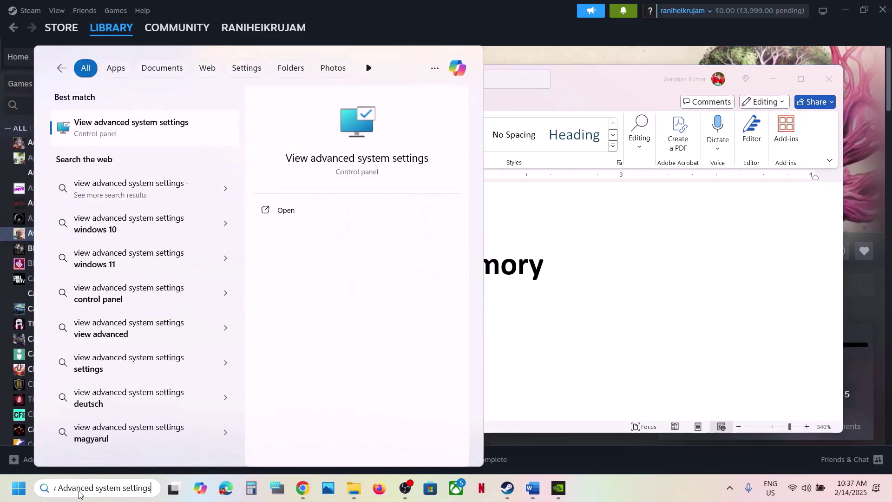
pyautogui.press('Return')
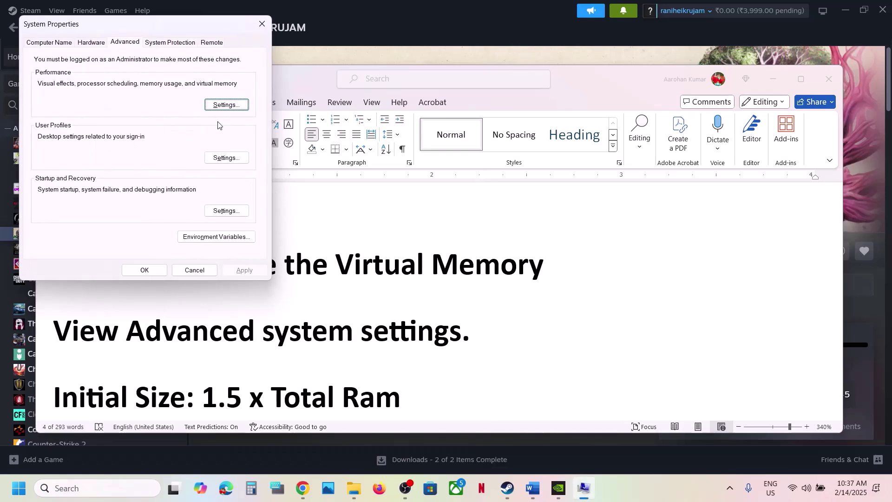
pyautogui.click(227, 105)
pyautogui.click(99, 84)
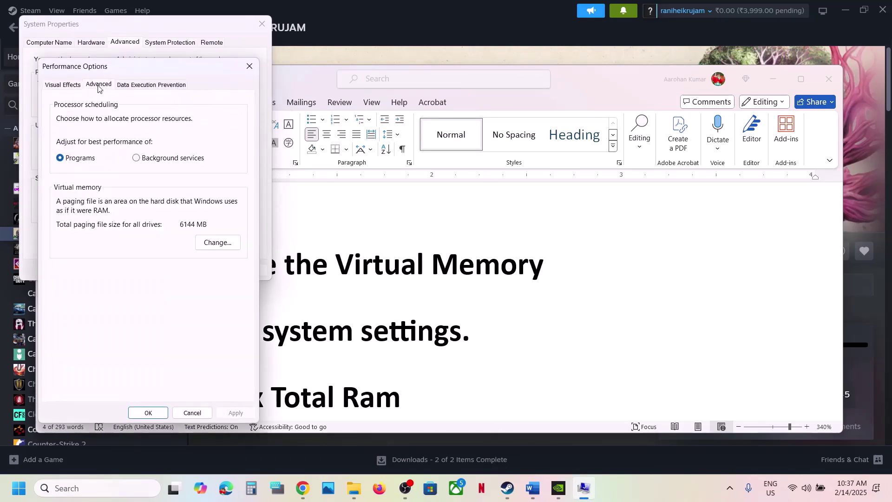
pyautogui.click(211, 240)
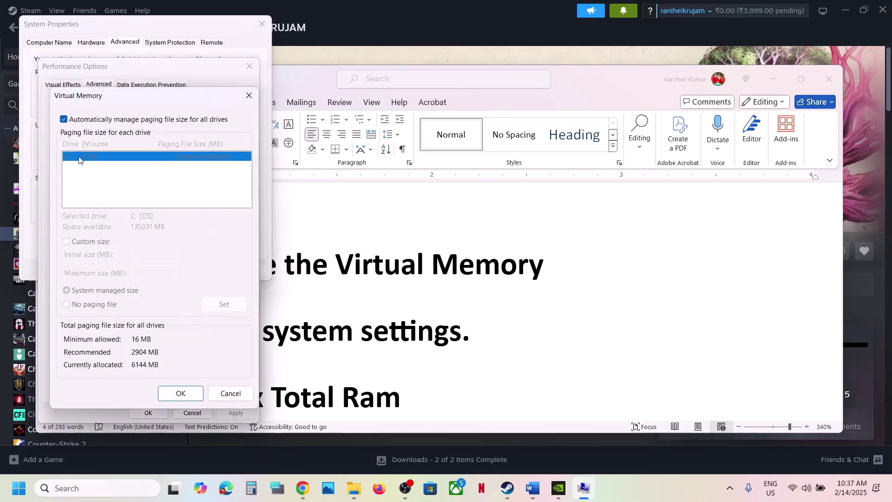
# Disable automatic paging file management, apply System managed size to drive C:, confirm all dialogs, and dismiss the restart request.
pyautogui.click(64, 120)
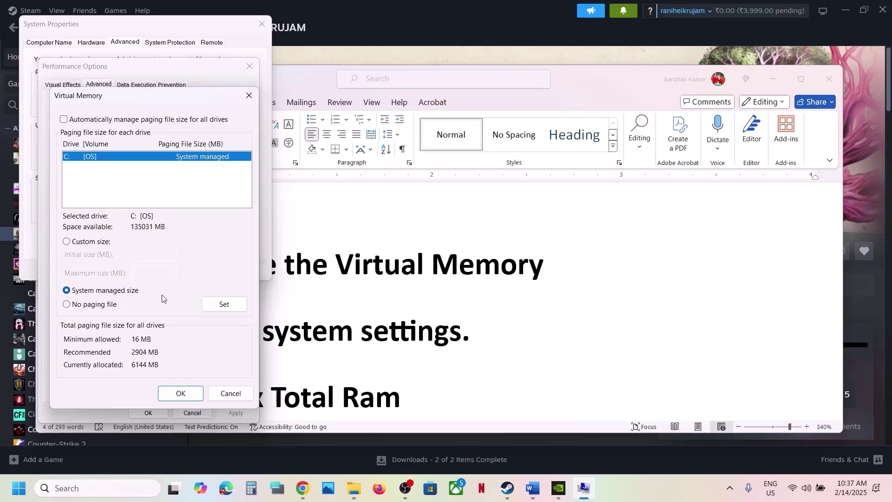
pyautogui.click(221, 306)
pyautogui.click(198, 391)
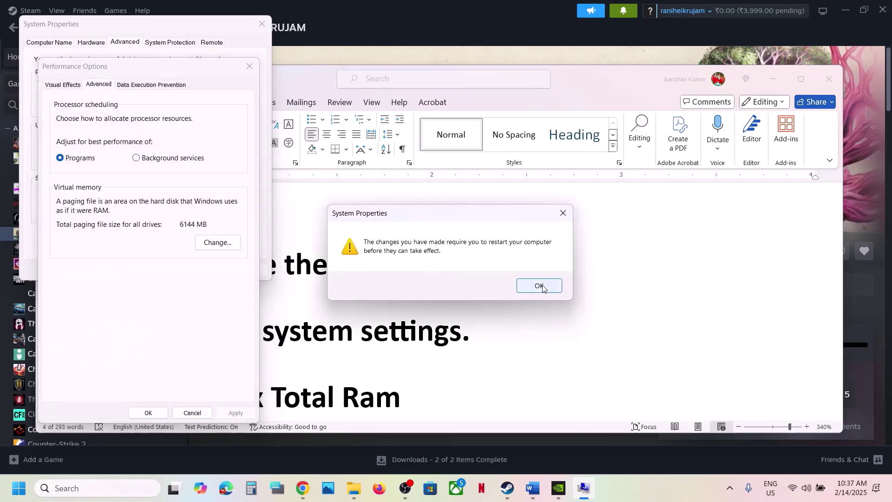
pyautogui.click(540, 285)
pyautogui.click(234, 413)
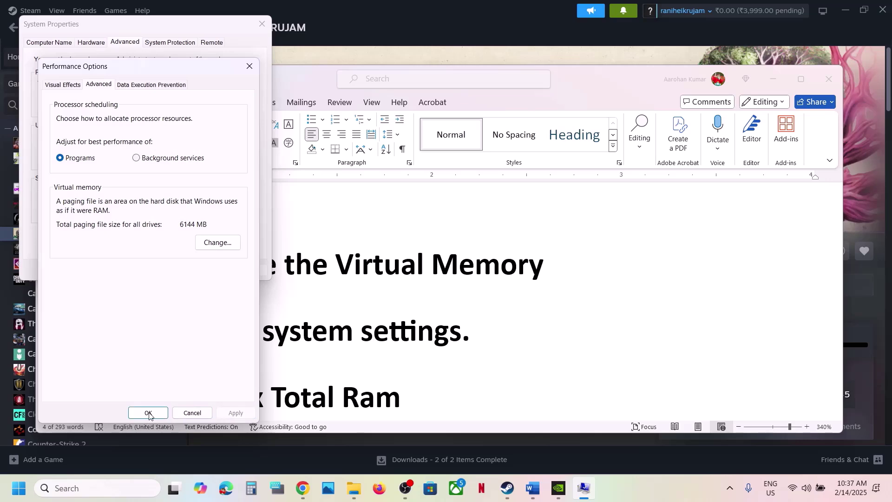
pyautogui.click(149, 413)
pyautogui.click(141, 267)
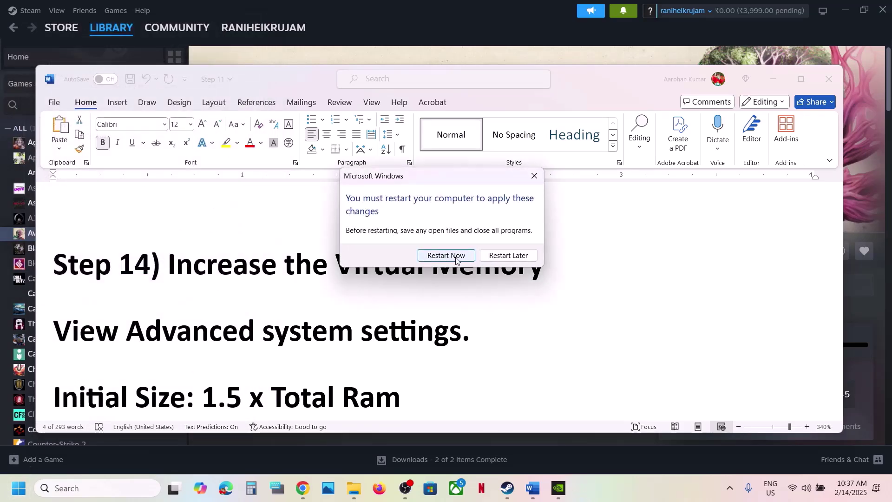
pyautogui.click(534, 176)
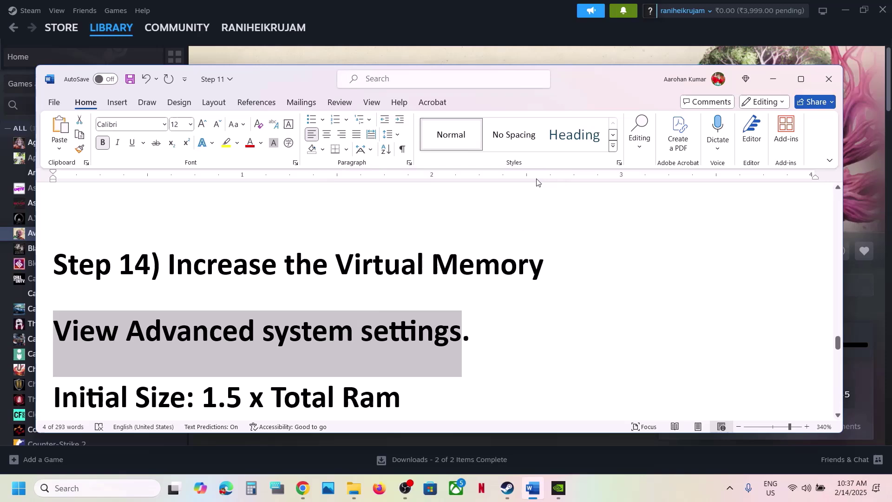
# Highlight Step 14's phrase "Increase the Virtual Memory" in the notes.
pyautogui.click(413, 257)
pyautogui.moveTo(181, 266); pyautogui.dragTo(543, 266)
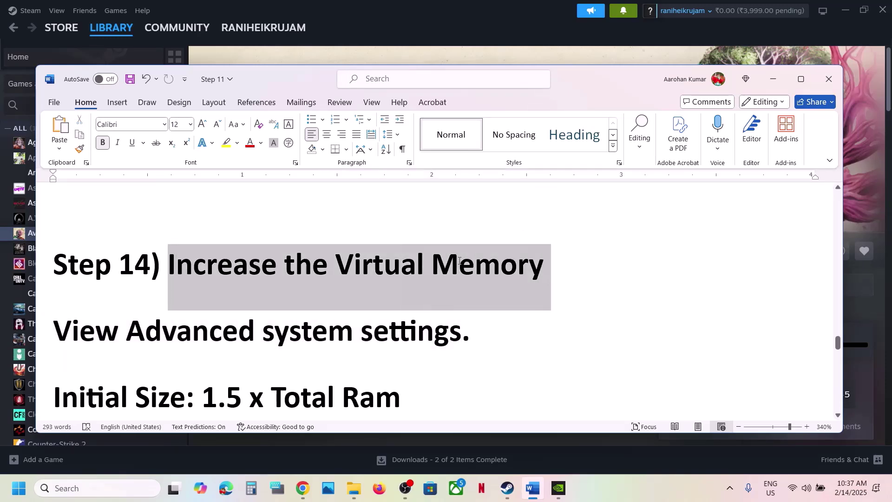
pyautogui.click(672, 486)
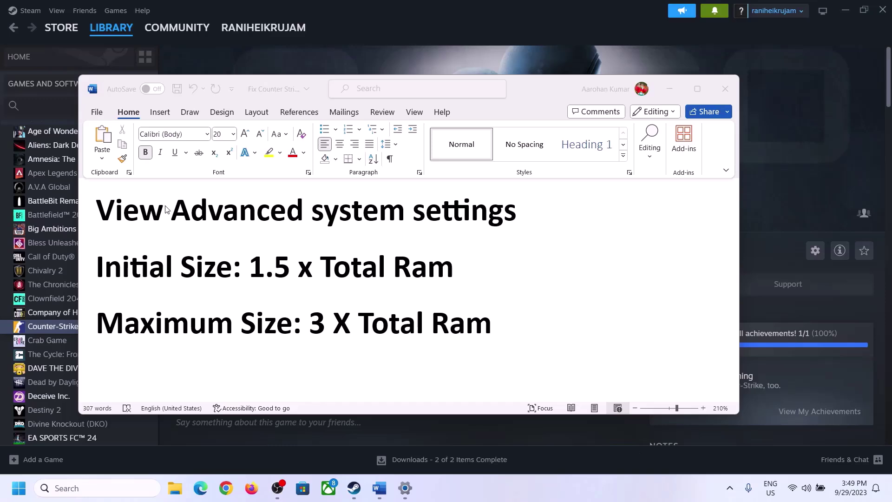
# Copy the line "View Advanced system settings" from the notes and open the matching Control Panel entry through Windows search.
pyautogui.click(108, 214)
pyautogui.moveTo(106, 214); pyautogui.dragTo(496, 220)
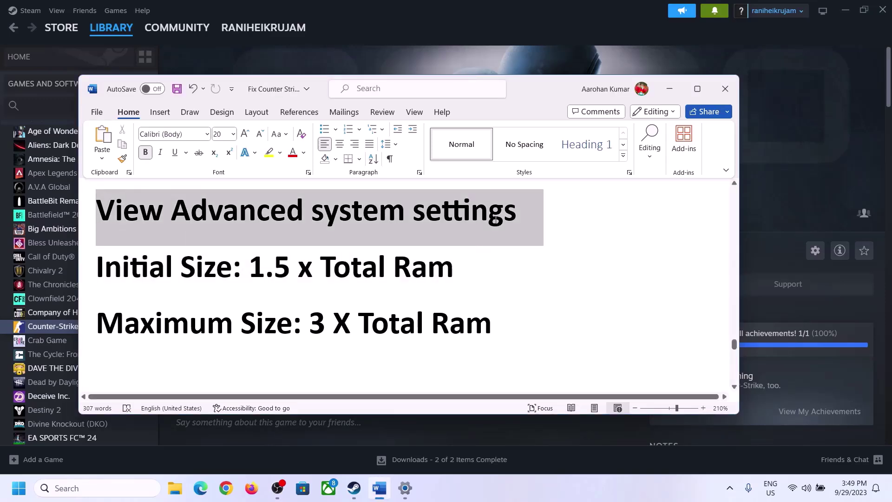
pyautogui.hotkey('ctrl', 'c')
pyautogui.click(107, 488)
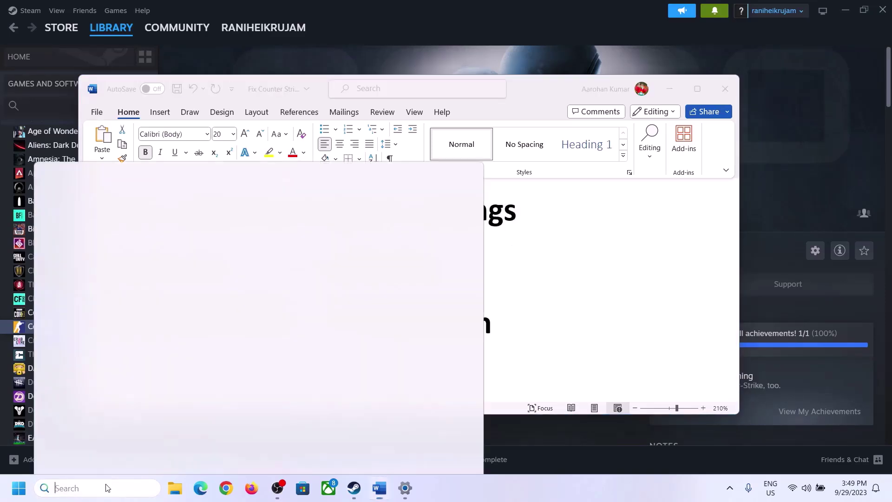
pyautogui.hotkey('ctrl', 'v')
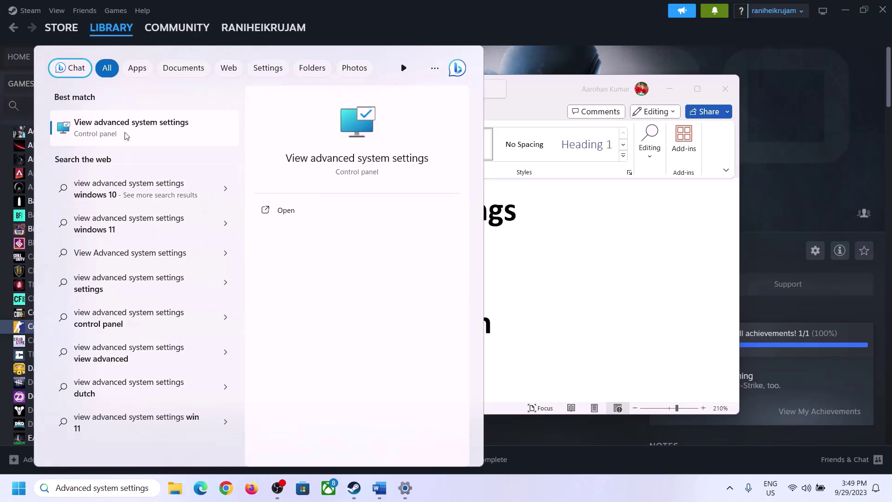
pyautogui.click(126, 132)
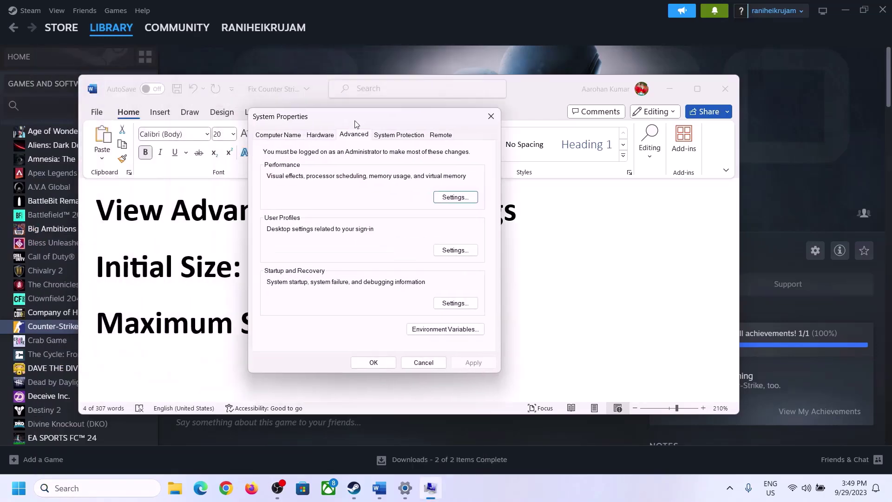
# Open the Virtual Memory settings, disable automatic paging file management, and choose Custom size for drive C:.
pyautogui.click(500, 235)
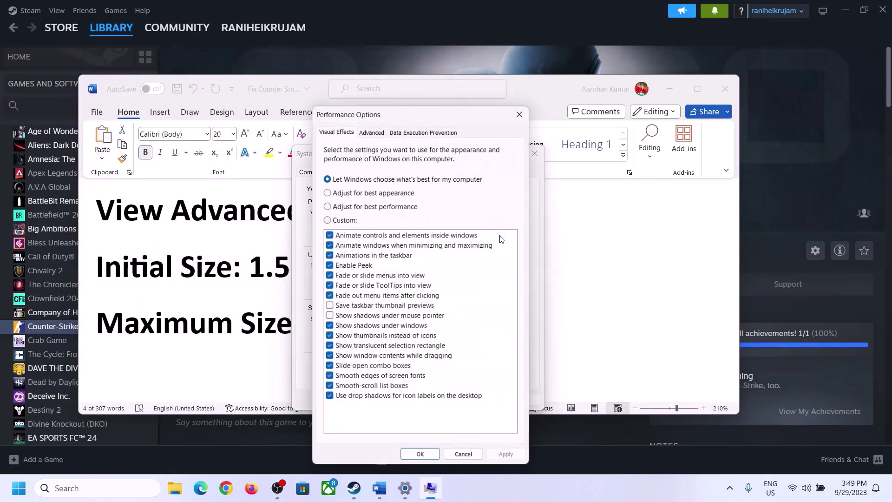
pyautogui.click(373, 131)
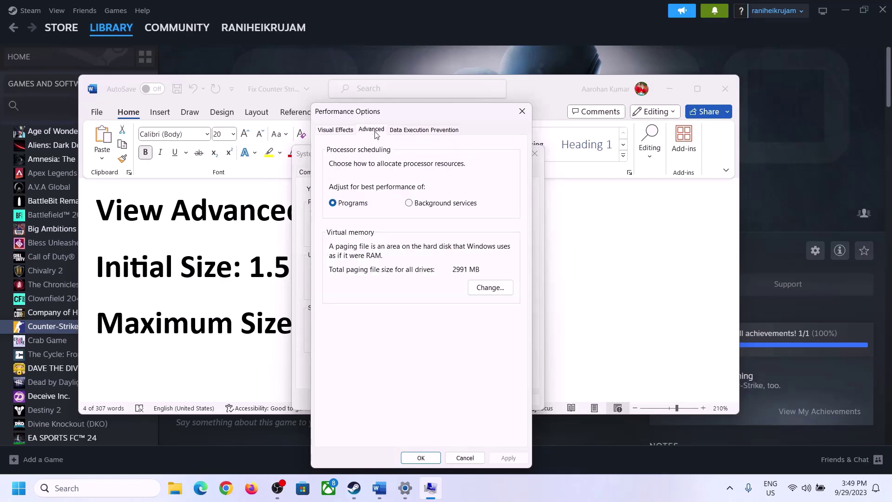
pyautogui.click(494, 288)
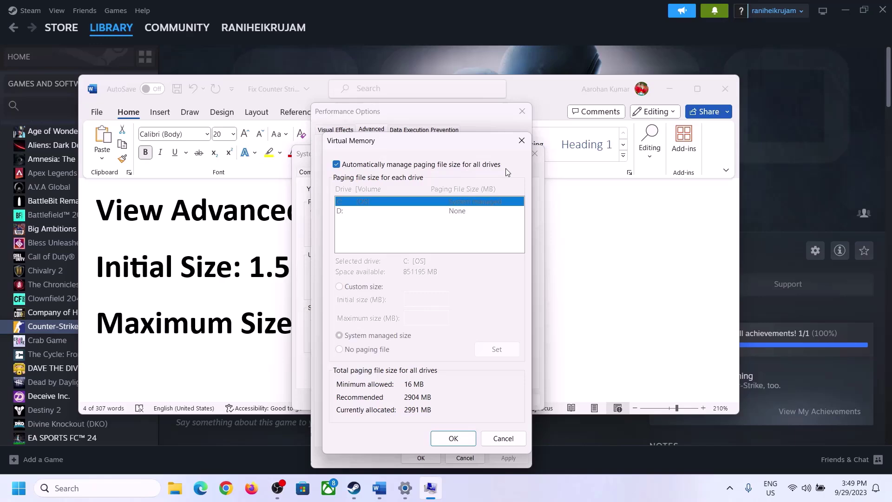
pyautogui.click(336, 164)
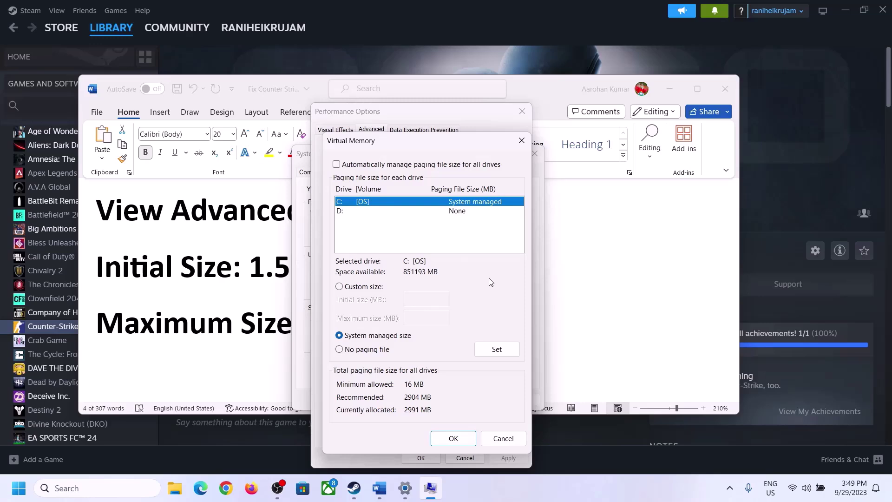
pyautogui.click(339, 287)
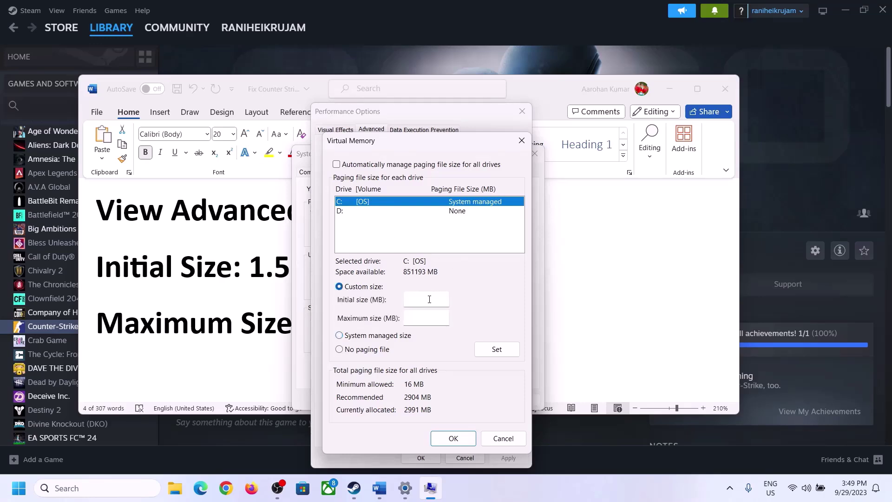
# Highlight the formula "1.5 x Total Ram" in the notes and the installed RAM amount on the System About page in Settings.
pyautogui.click(259, 273)
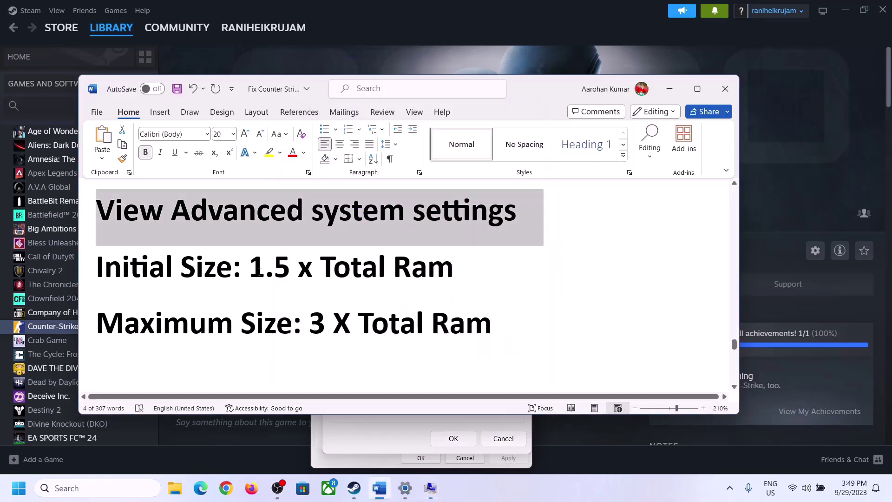
pyautogui.moveTo(259, 273); pyautogui.dragTo(413, 277)
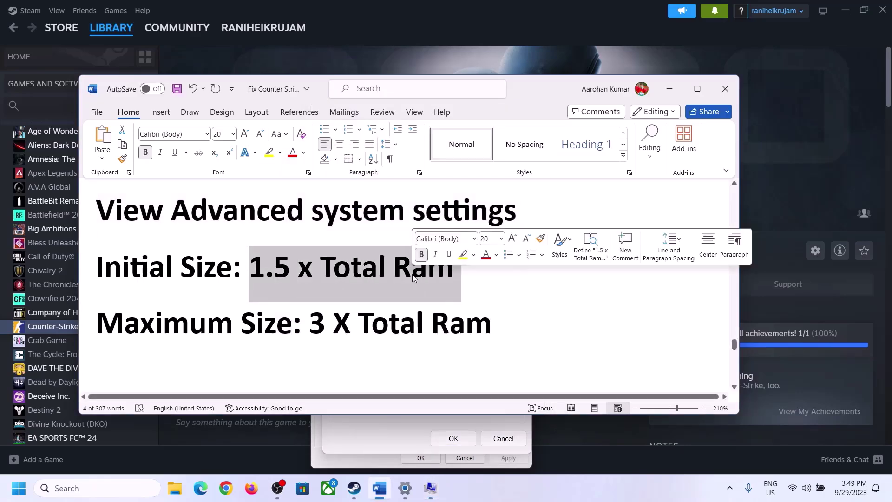
pyautogui.click(405, 491)
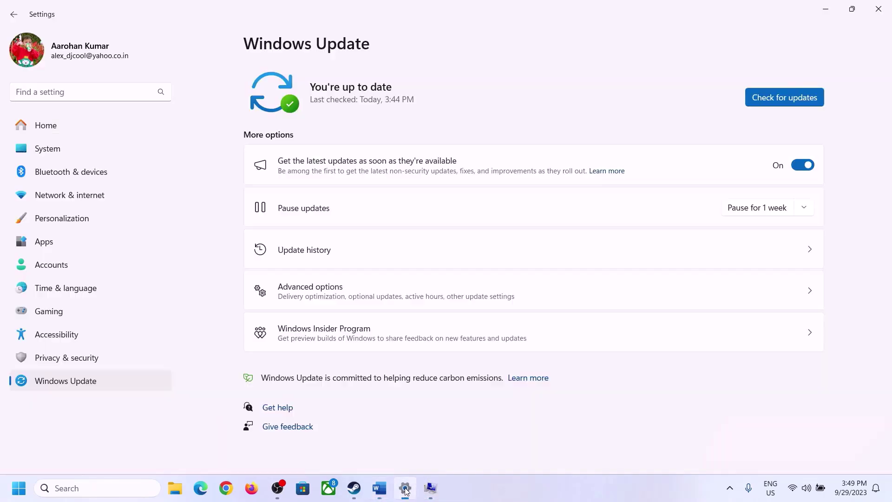
pyautogui.click(40, 154)
pyautogui.scroll(-8, 309, 397)
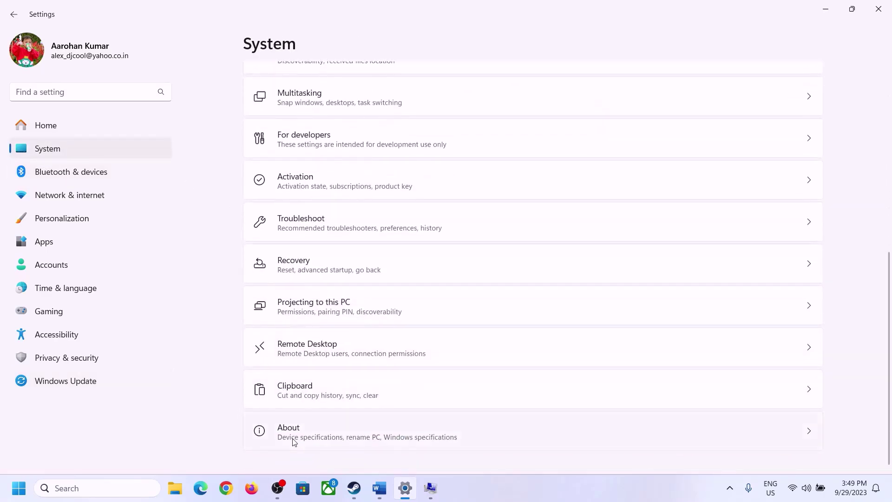
pyautogui.click(293, 440)
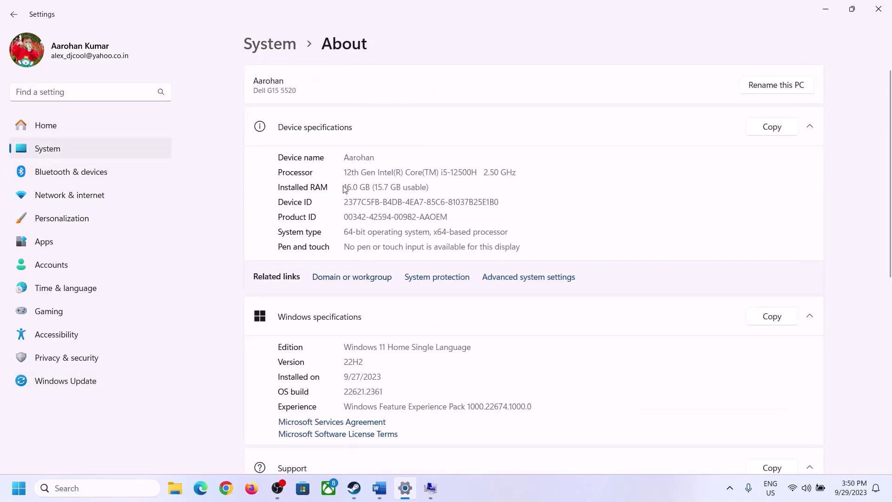
pyautogui.moveTo(355, 186); pyautogui.dragTo(348, 186)
pyautogui.click(351, 186)
pyautogui.moveTo(353, 183); pyautogui.dragTo(340, 182)
# Launch Calculator through the Run dialog and arrange it beside the size formulas in the Word notes.
pyautogui.click(431, 489)
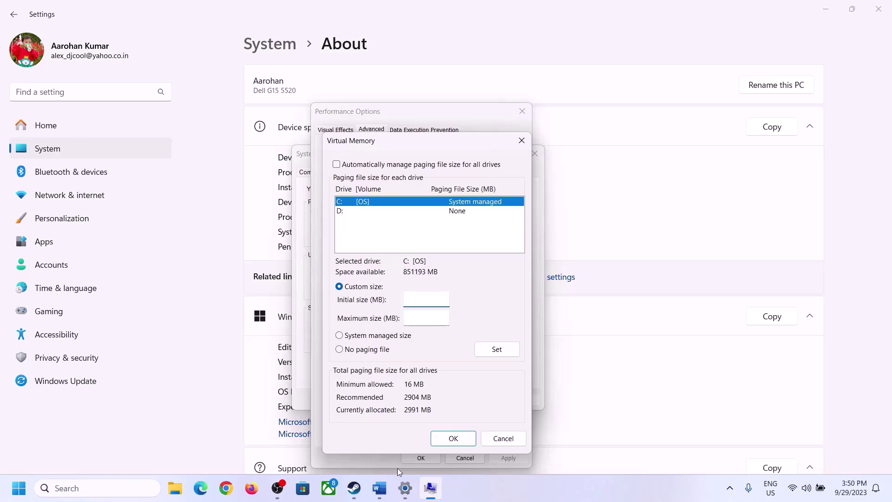
pyautogui.moveTo(405, 488)
pyautogui.click(402, 429)
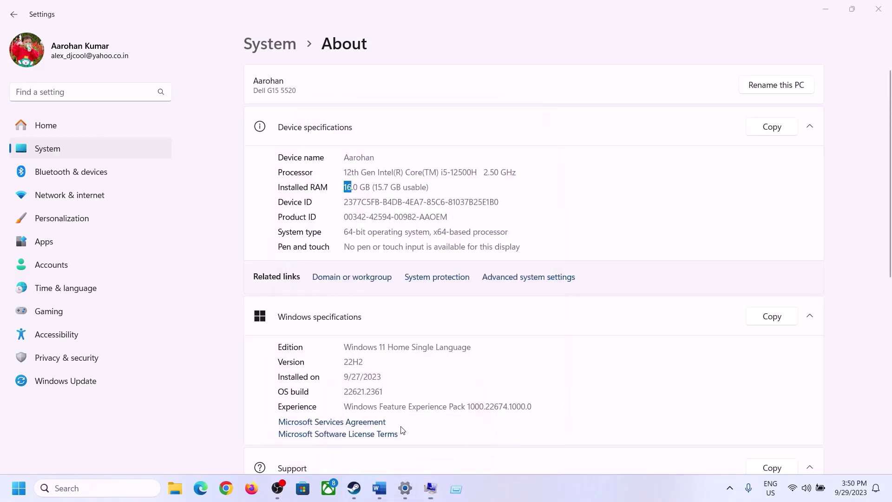
pyautogui.press('super+r')
pyautogui.write('cal')
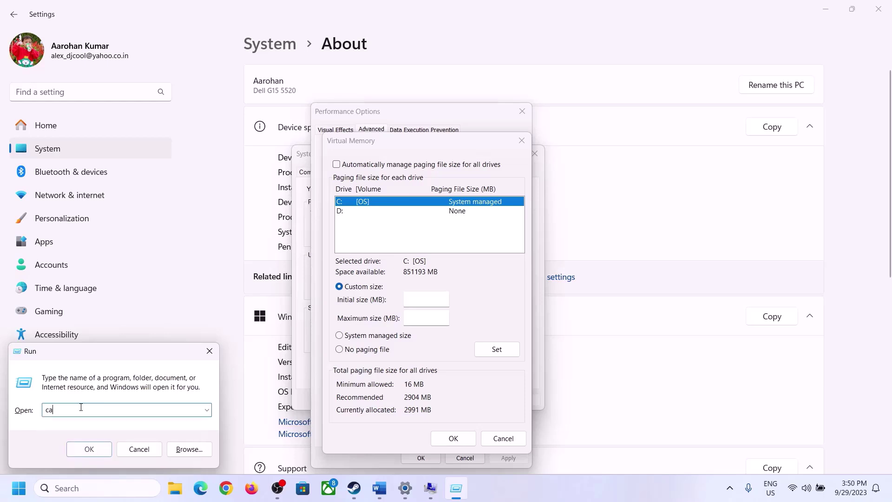
pyautogui.click(88, 449)
pyautogui.moveTo(111, 16); pyautogui.dragTo(651, 153)
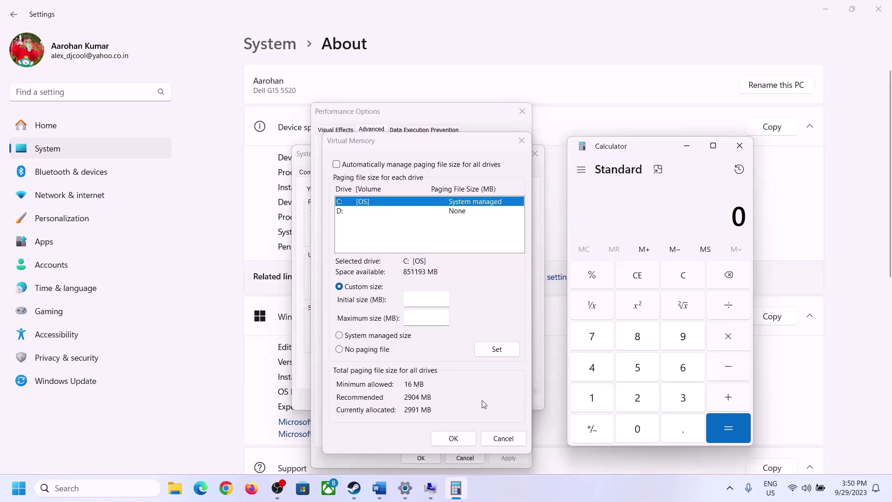
pyautogui.click(379, 488)
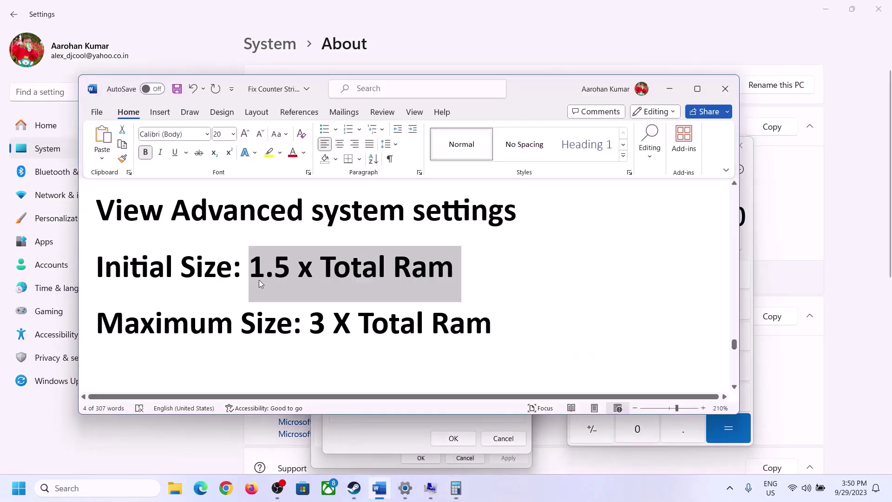
pyautogui.click(456, 488)
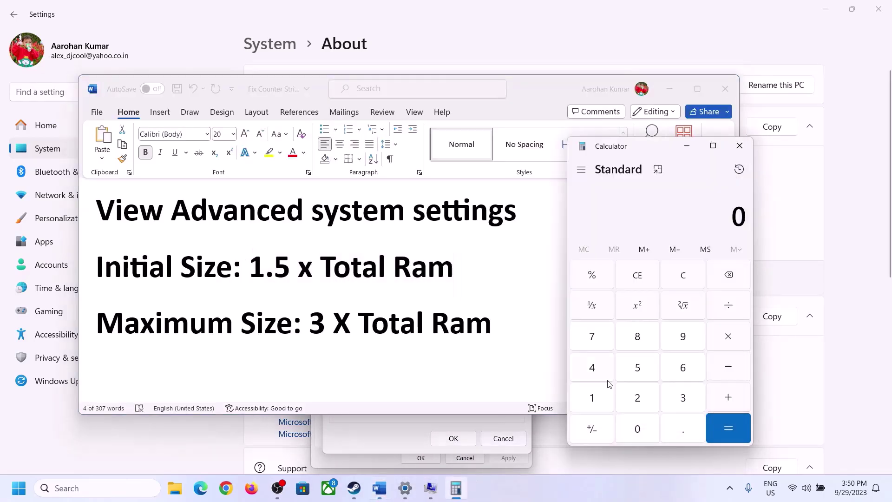
pyautogui.click(593, 400)
pyautogui.click(681, 372)
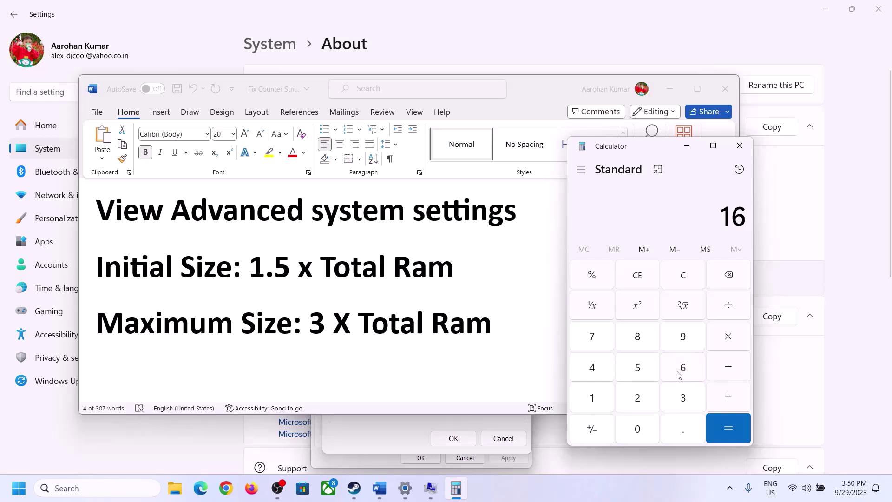
pyautogui.click(684, 279)
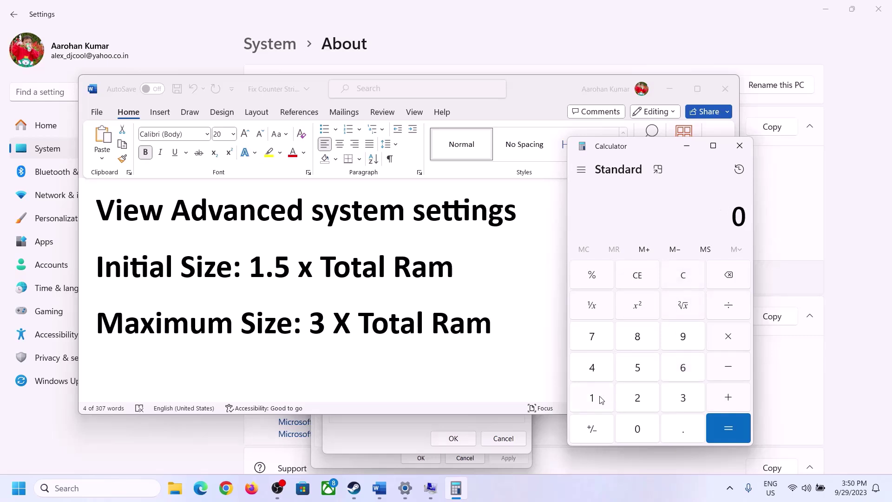
# Convert the installed 16 GB of RAM to megabytes by calculating 16 × 1024.
pyautogui.click(599, 400)
pyautogui.click(672, 372)
pyautogui.click(727, 343)
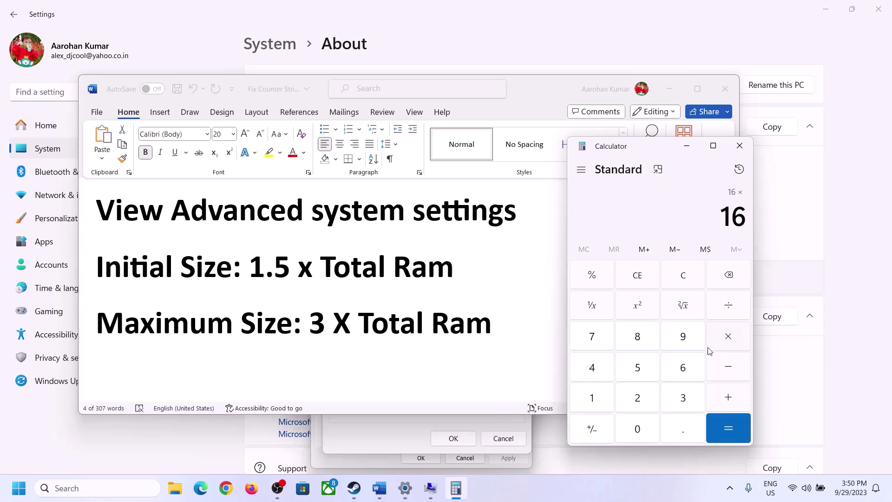
pyautogui.click(591, 405)
pyautogui.click(640, 429)
pyautogui.click(639, 403)
pyautogui.click(600, 376)
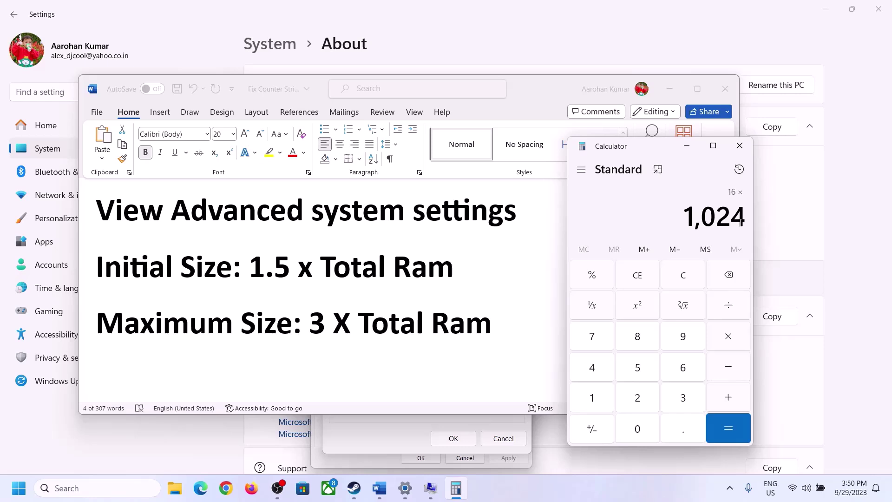
pyautogui.click(727, 427)
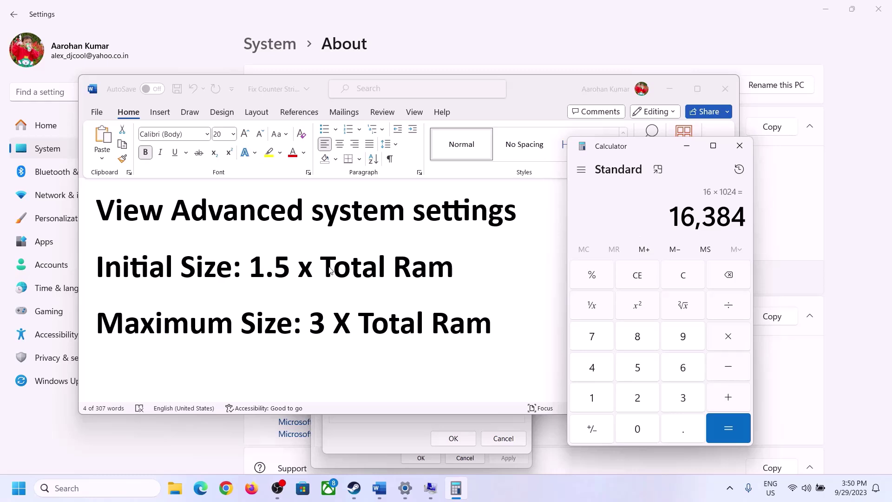
# Multiply the RAM amount in megabytes by 1.5 to get the initial paging file size.
pyautogui.click(728, 337)
pyautogui.click(592, 398)
pyautogui.click(679, 430)
pyautogui.click(642, 370)
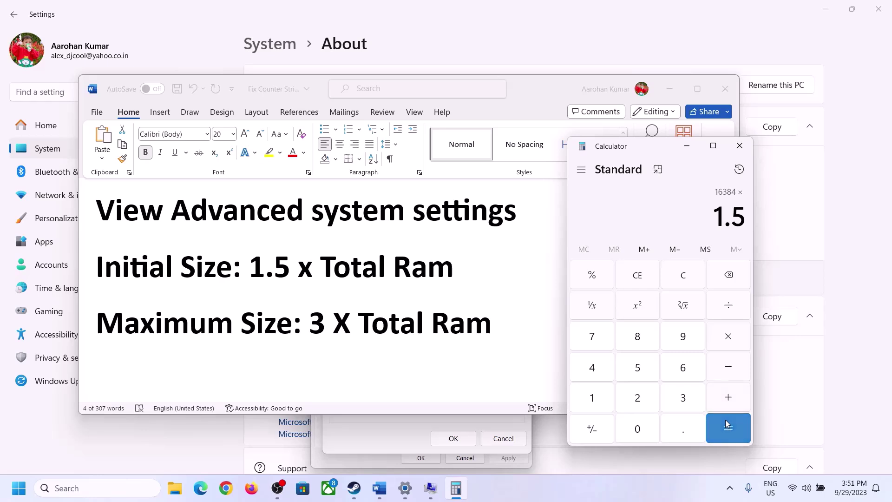
pyautogui.click(727, 423)
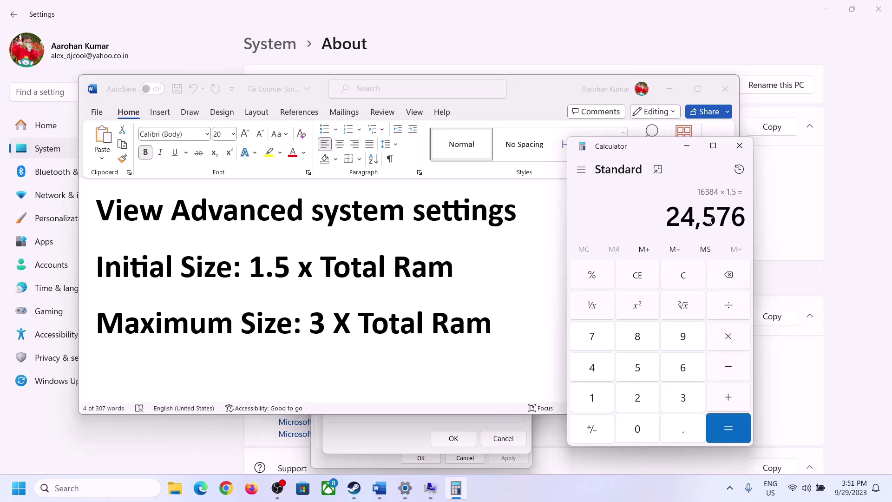
# Set the custom initial size for drive C: to 24576 MB in the Virtual Memory settings.
pyautogui.click(402, 430)
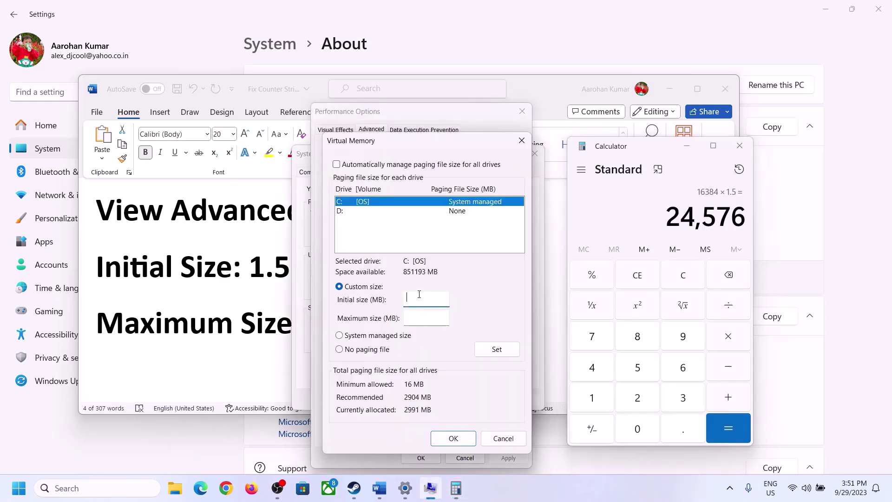
pyautogui.write('24576')
pyautogui.click(447, 317)
# Clear the calculator, recheck the installed RAM in Settings, and calculate 16 × 1024 again for the maximum size.
pyautogui.click(256, 327)
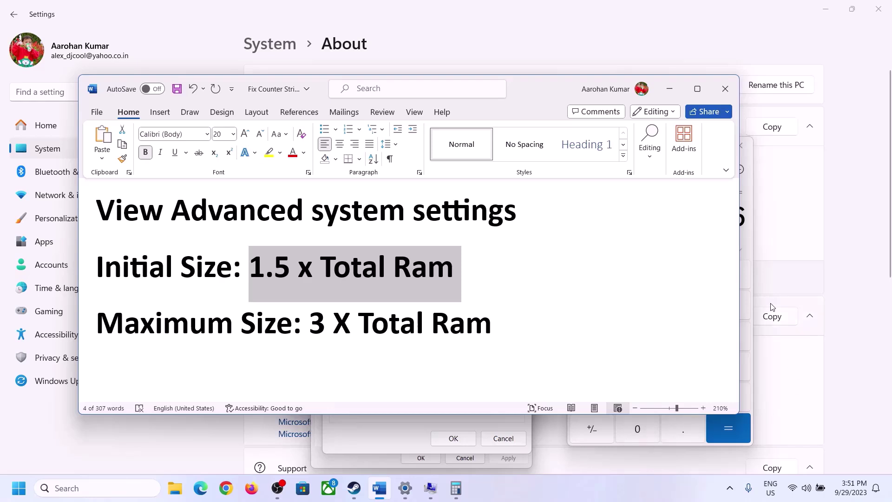
pyautogui.click(749, 240)
pyautogui.click(686, 275)
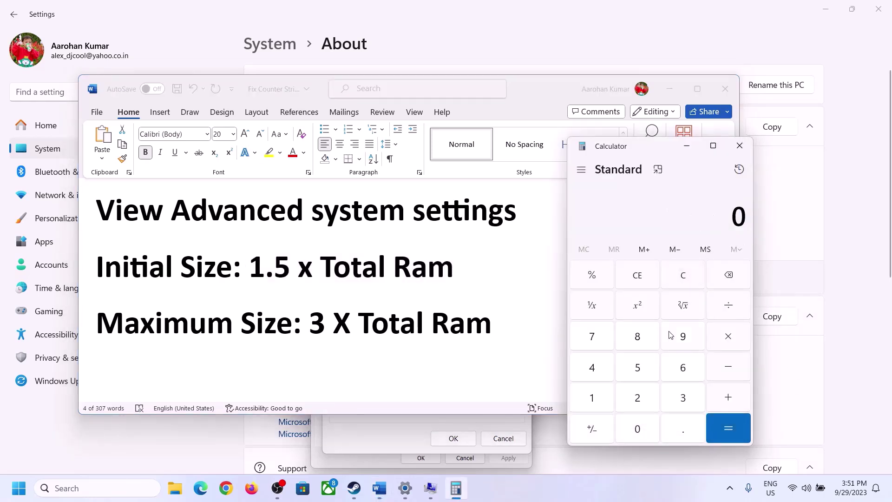
pyautogui.click(406, 488)
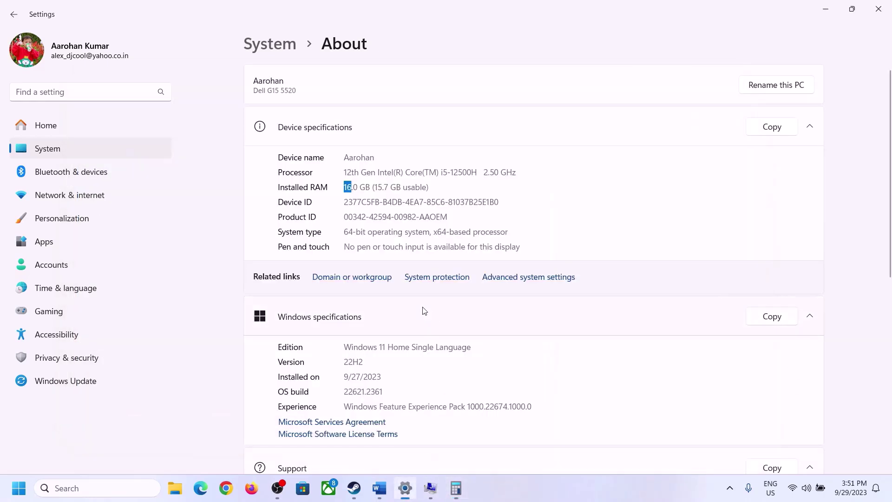
pyautogui.click(457, 491)
pyautogui.click(601, 395)
pyautogui.click(681, 370)
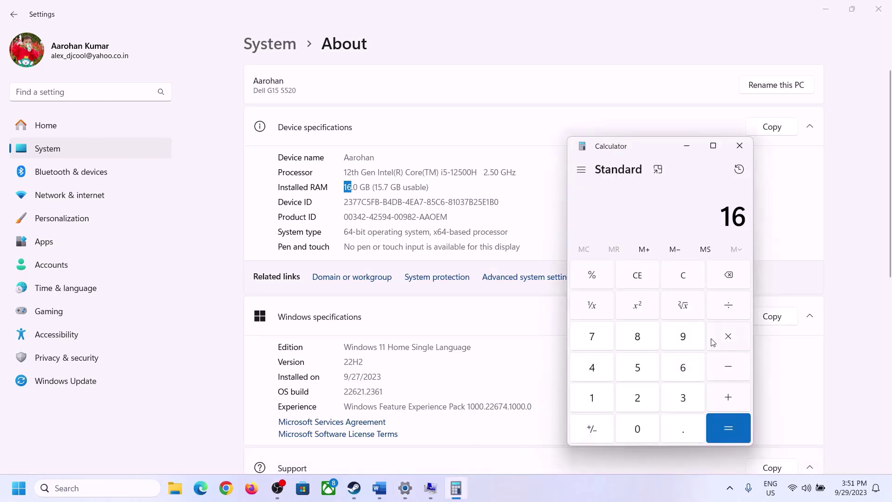
pyautogui.click(723, 338)
pyautogui.click(598, 394)
pyautogui.click(631, 424)
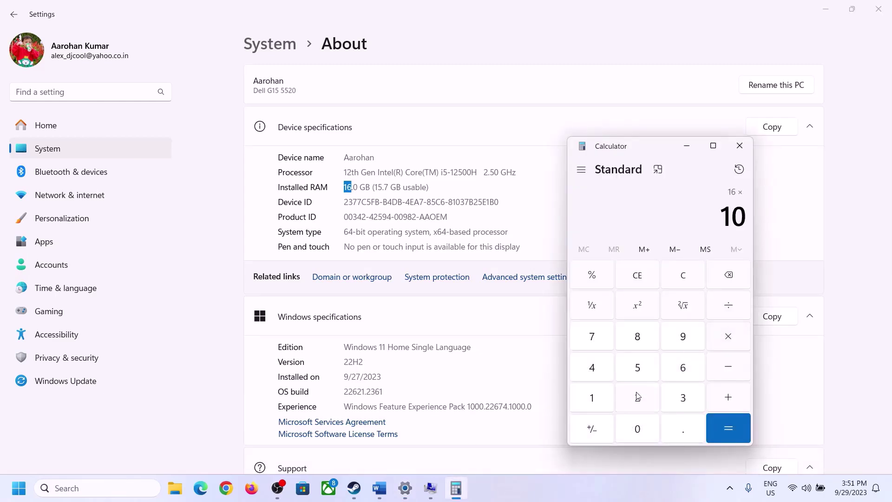
pyautogui.click(638, 396)
pyautogui.click(595, 371)
pyautogui.click(716, 430)
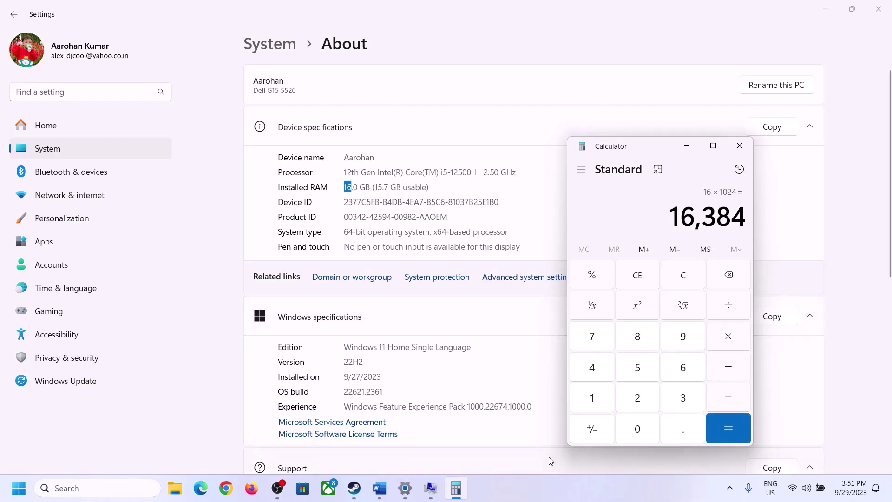
# Check the maximum size formula in the notes and multiply the RAM amount in megabytes by 3.
pyautogui.click(380, 488)
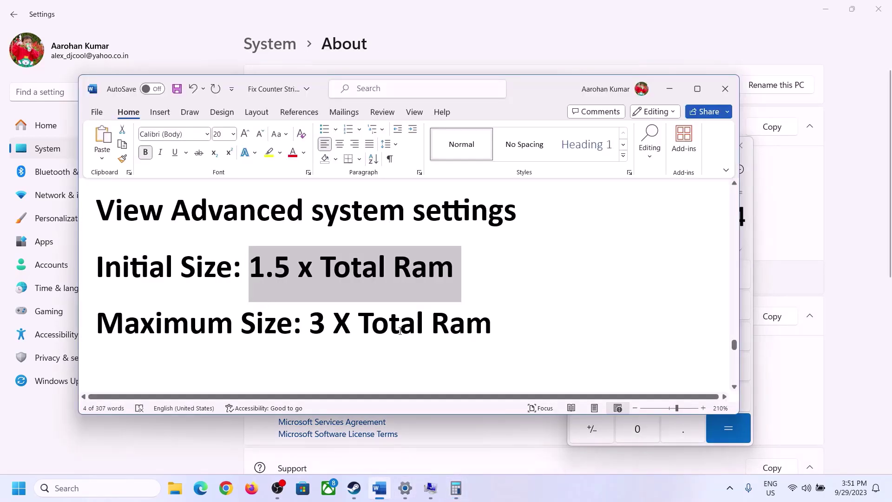
pyautogui.click(456, 487)
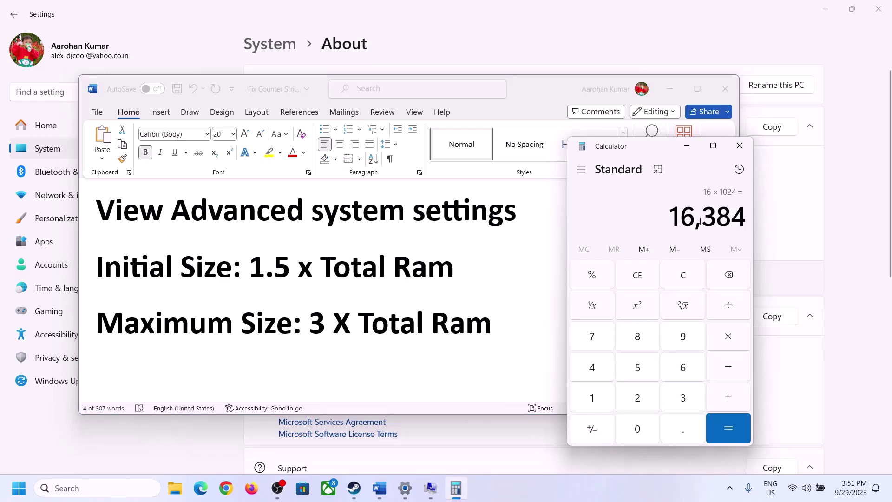
pyautogui.click(728, 337)
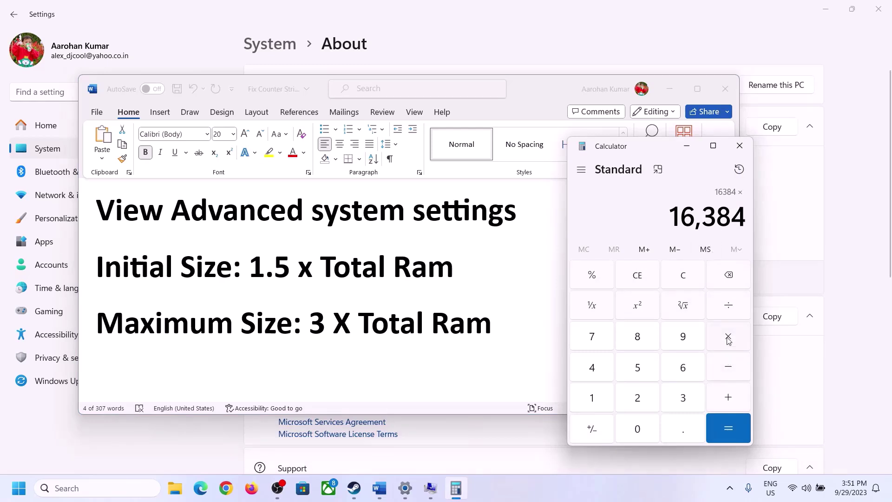
pyautogui.click(671, 402)
pyautogui.click(732, 415)
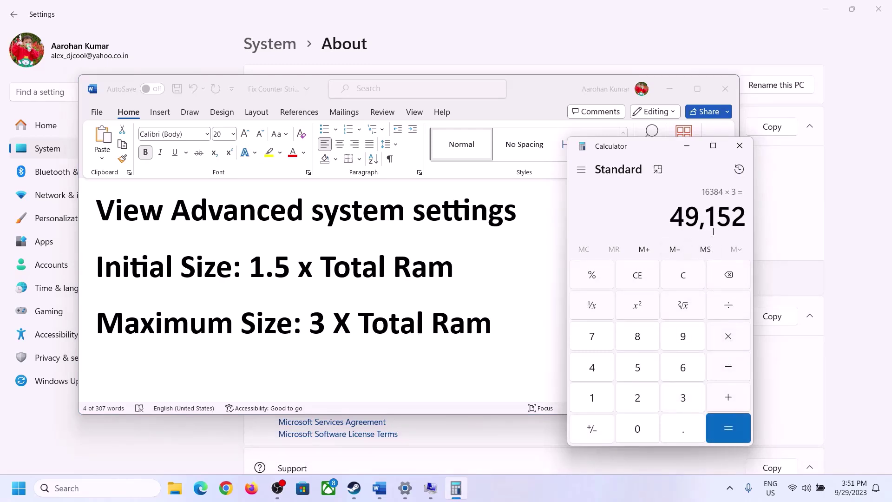
# Set the custom maximum size for drive C: to 49152 MB and apply the Virtual Memory settings.
pyautogui.click(431, 488)
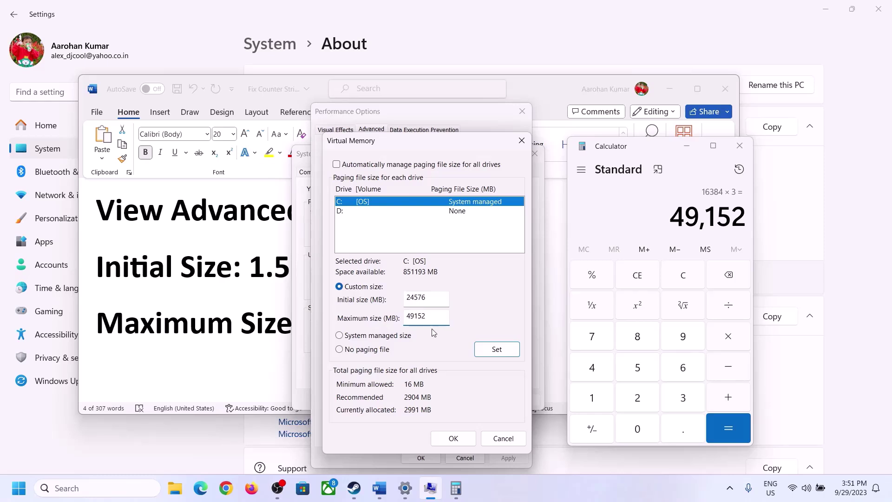
pyautogui.click(496, 349)
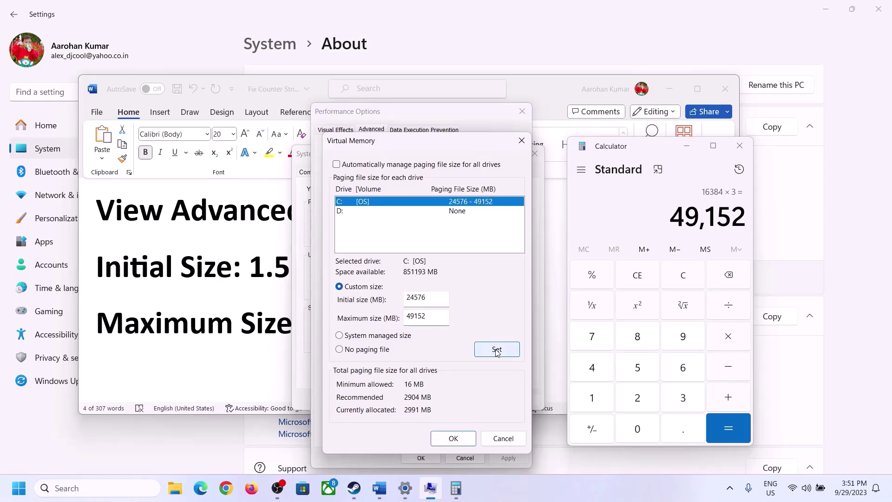
pyautogui.click(454, 438)
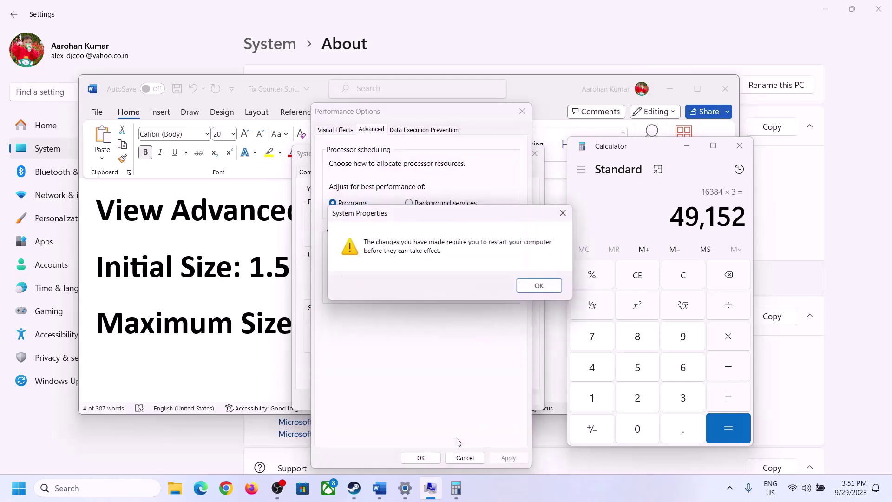
# Acknowledge the restart notice, confirm the Performance Options and System Properties dialogs, and dismiss the restart request.
pyautogui.click(539, 286)
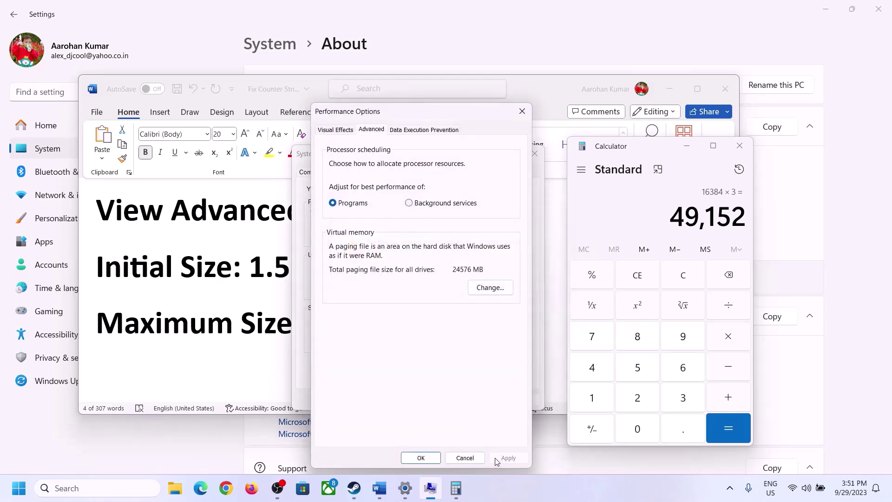
pyautogui.click(421, 457)
pyautogui.click(418, 399)
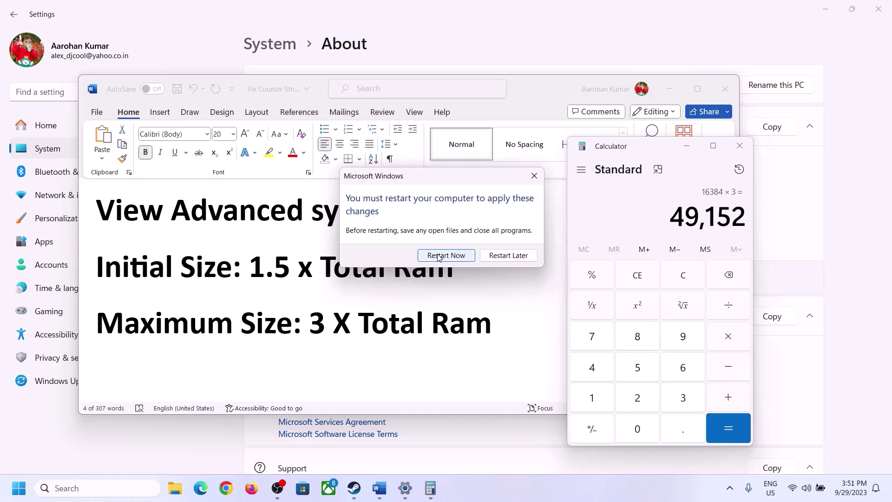
pyautogui.click(534, 175)
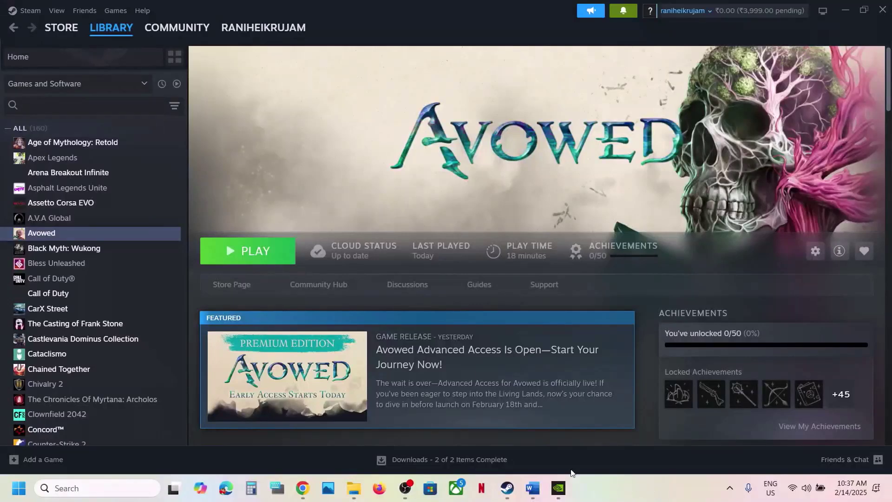
# Go to Step 15 on updating the BIOS in the Word notes and check the laptop's battery charge.
pyautogui.click(533, 490)
pyautogui.scroll(-5, 430, 356)
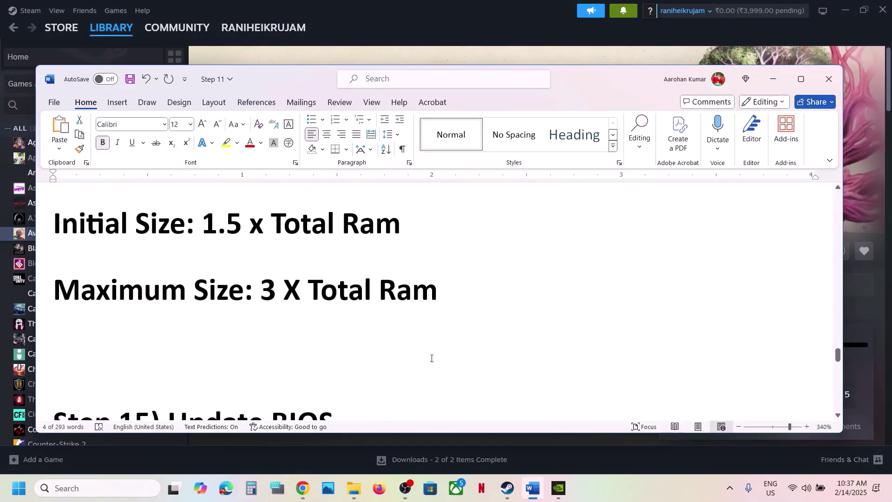
pyautogui.moveTo(169, 320); pyautogui.dragTo(329, 320)
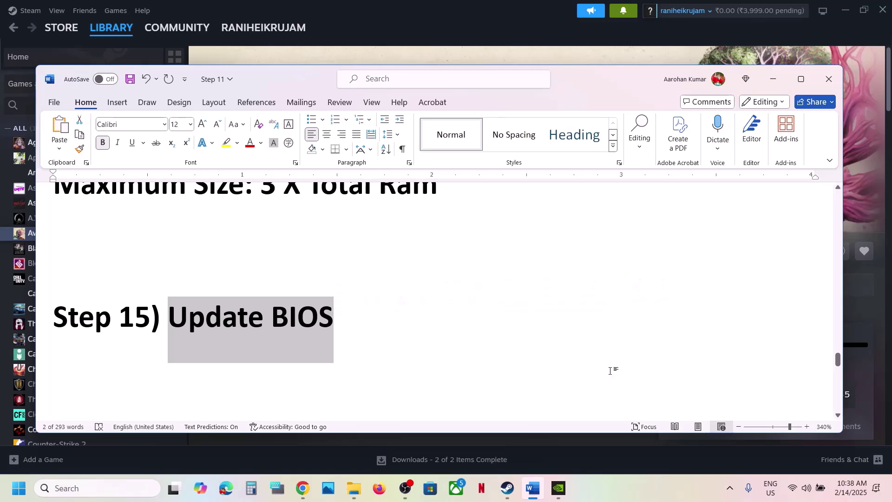
pyautogui.click(806, 488)
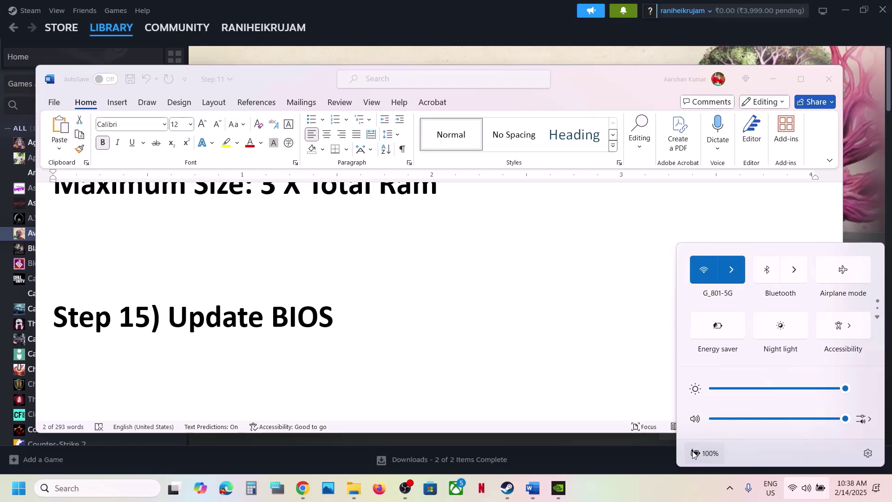
pyautogui.moveTo(696, 455)
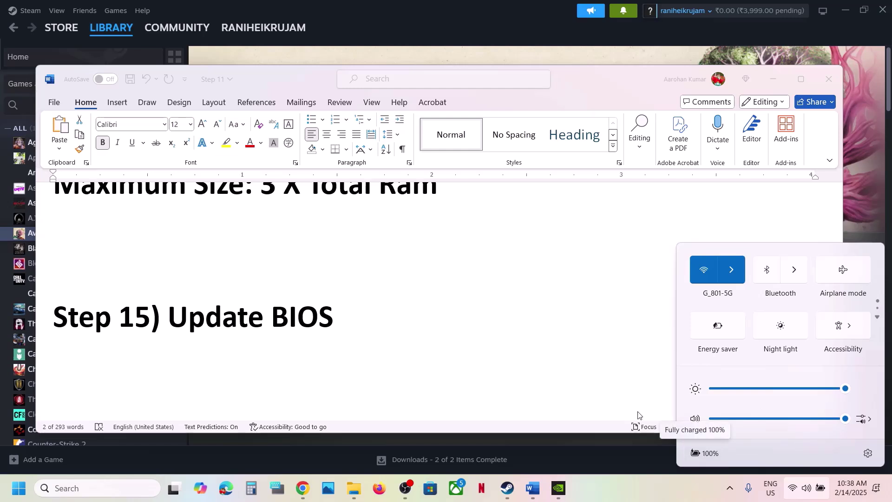
pyautogui.click(392, 332)
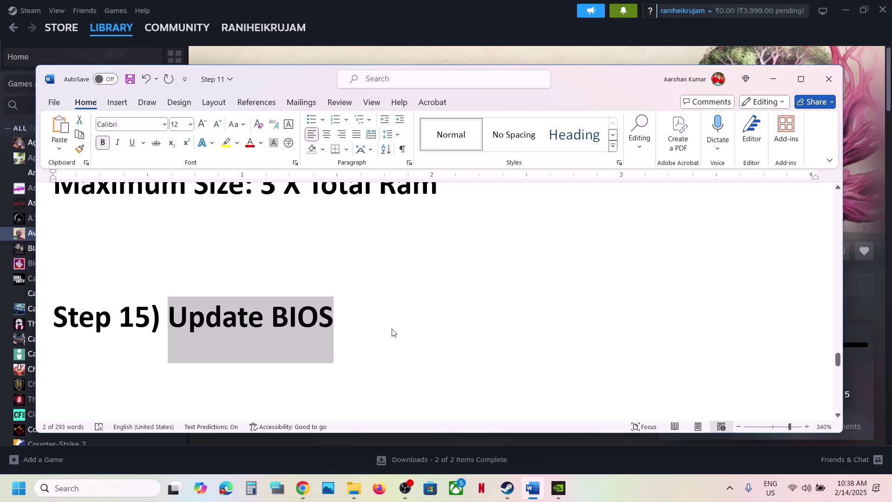
# Review Step 16 in the notes and check for updates in the Windows Update settings.
pyautogui.scroll(-3, 392, 333)
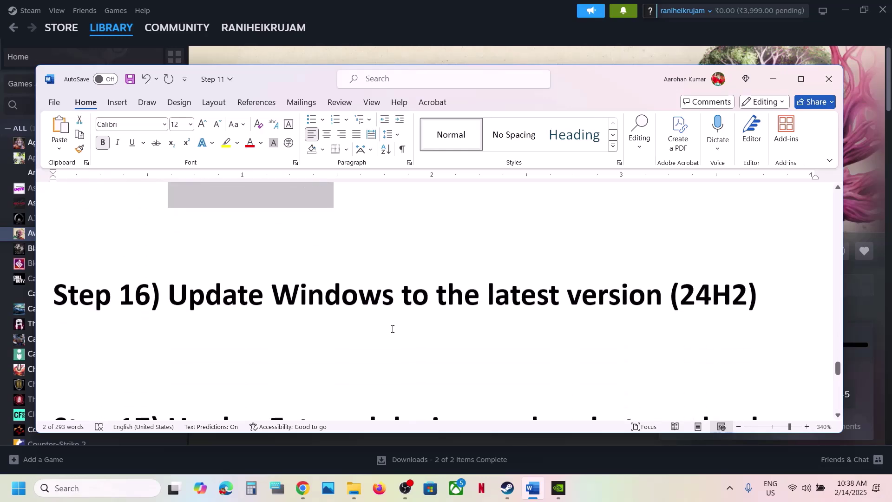
pyautogui.moveTo(188, 295); pyautogui.dragTo(693, 325)
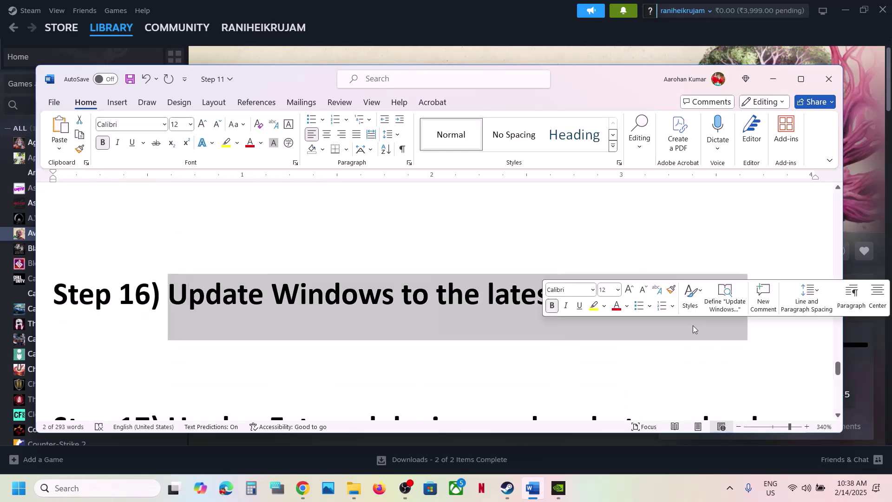
pyautogui.click(497, 29)
pyautogui.press('super+i')
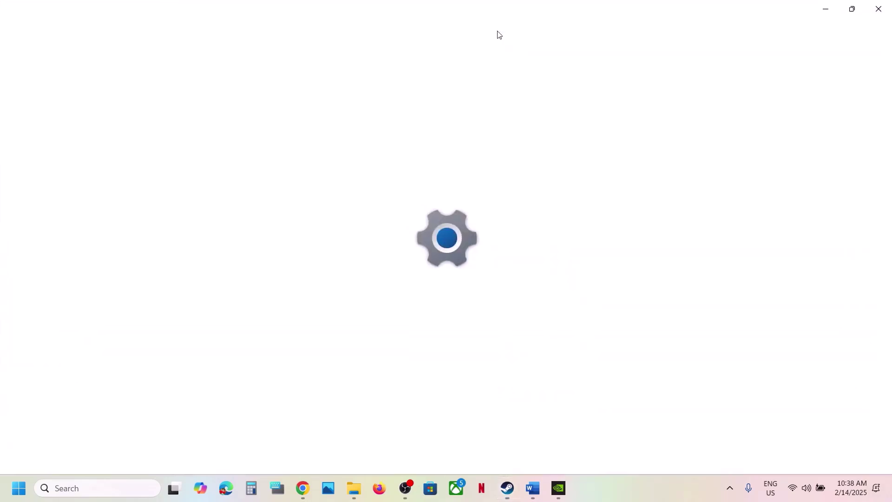
pyautogui.click(81, 380)
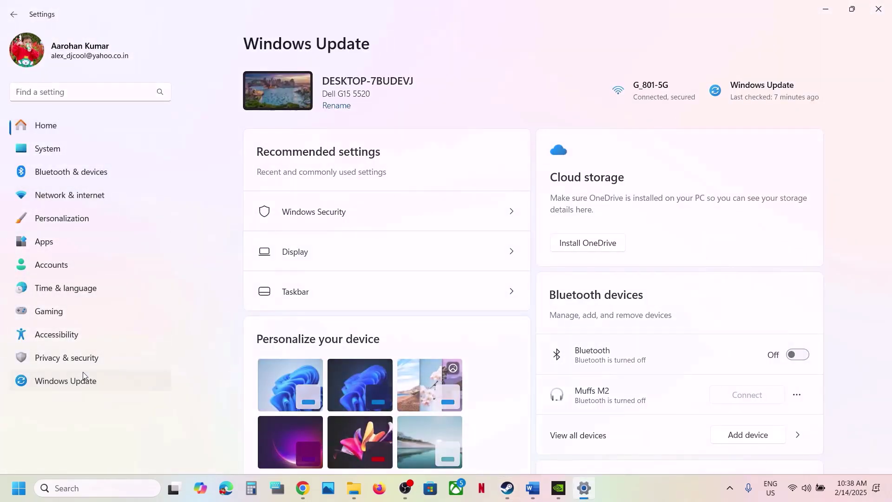
pyautogui.click(784, 98)
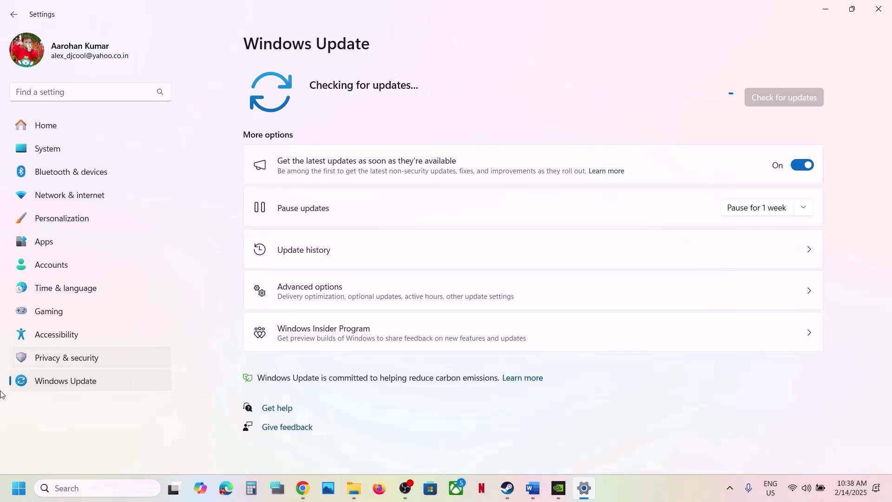
# Show the computer's power options and dismiss them without restarting.
pyautogui.click(15, 485)
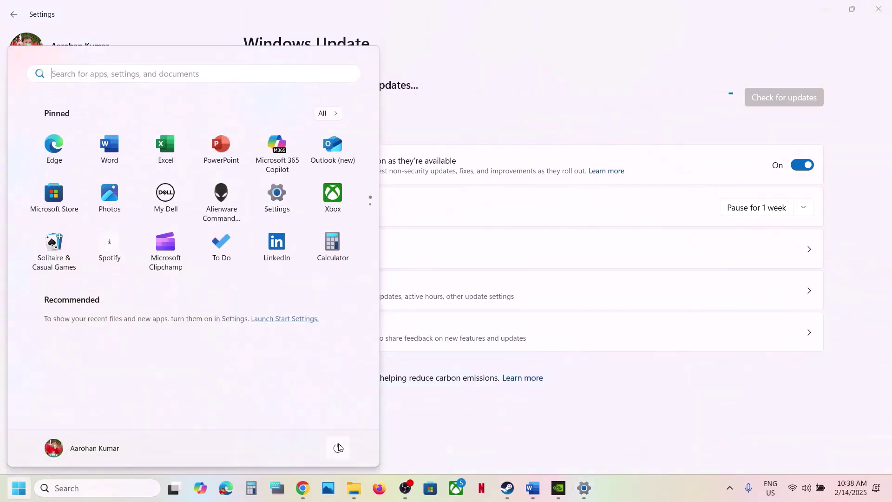
pyautogui.click(338, 448)
pyautogui.click(436, 426)
pyautogui.click(432, 424)
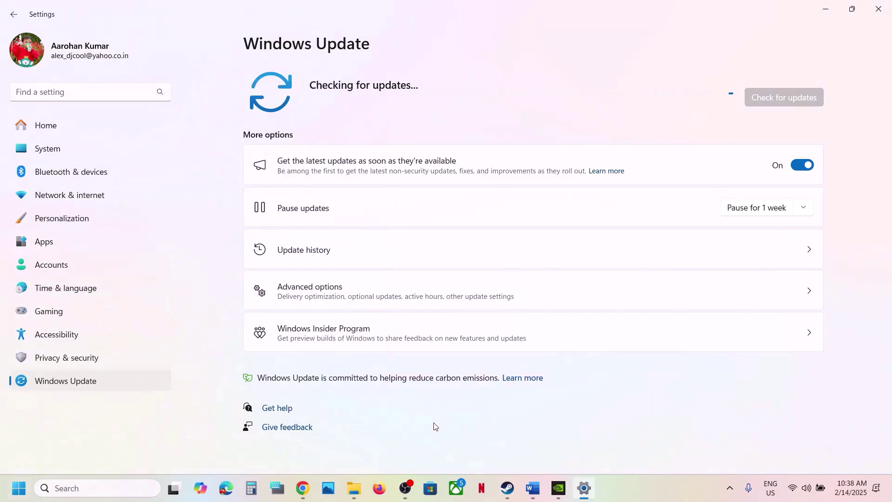
# Run winver to check the installed Windows version, and close the About Windows and Settings windows.
pyautogui.click(81, 488)
pyautogui.write('winver')
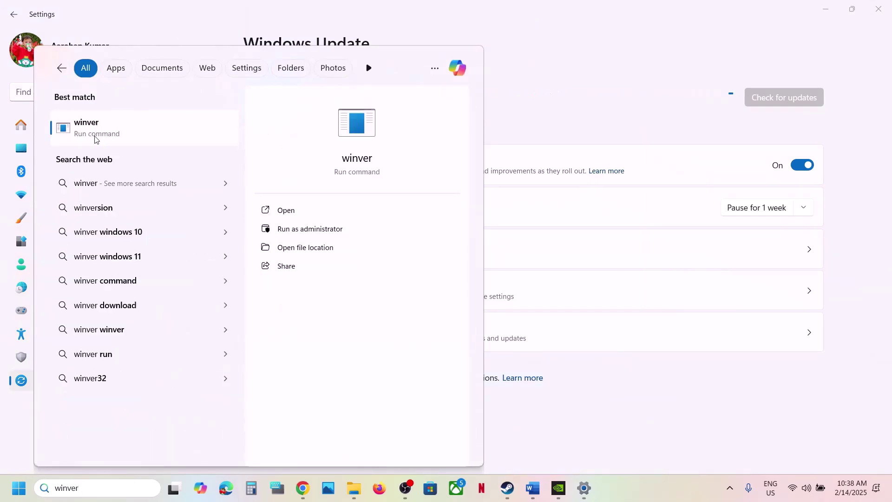
pyautogui.click(95, 140)
pyautogui.moveTo(164, 26); pyautogui.dragTo(395, 110)
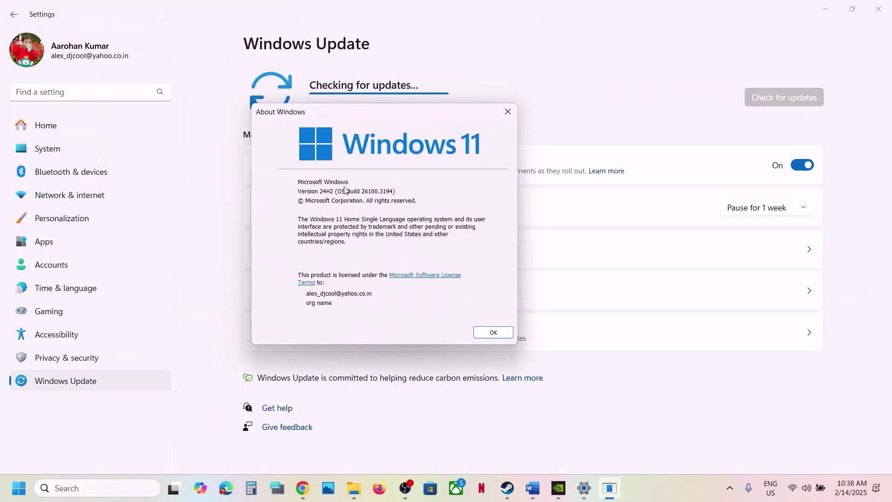
pyautogui.click(510, 112)
pyautogui.click(878, 9)
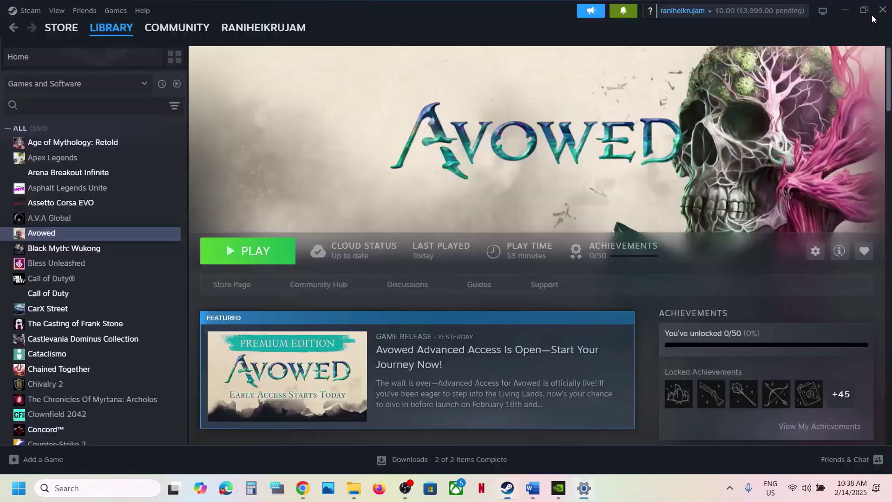
# Read Step 17 in the Word notes, highlighting the external devices to unplug and the third-party software to close.
pyautogui.click(533, 488)
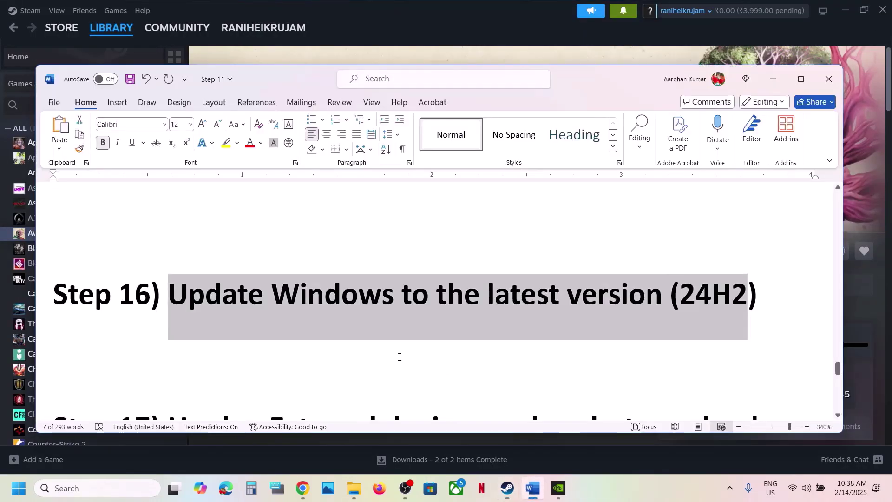
pyautogui.scroll(-1, 399, 356)
pyautogui.moveTo(174, 293); pyautogui.dragTo(494, 326)
pyautogui.scroll(-2, 494, 325)
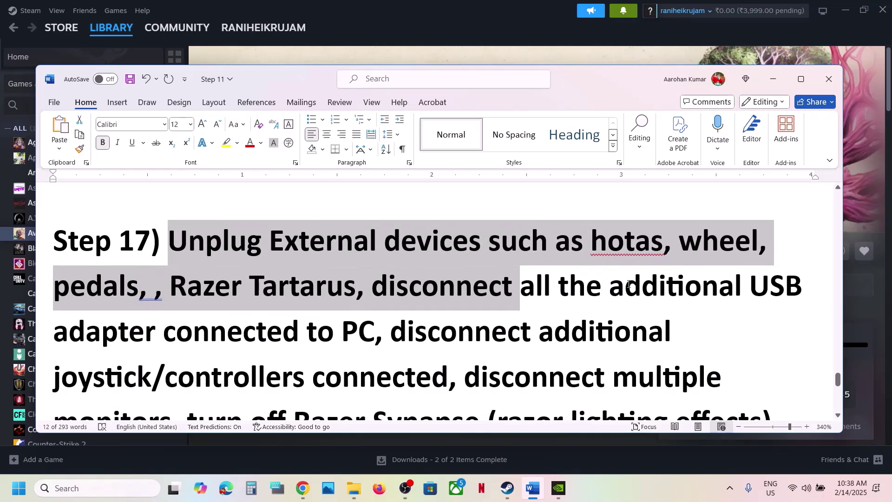
pyautogui.moveTo(628, 284); pyautogui.dragTo(363, 344)
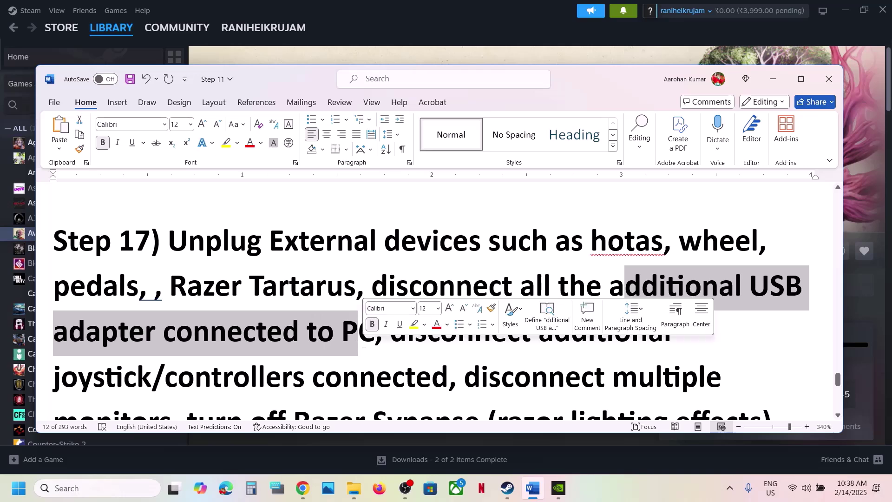
pyautogui.scroll(-3, 363, 345)
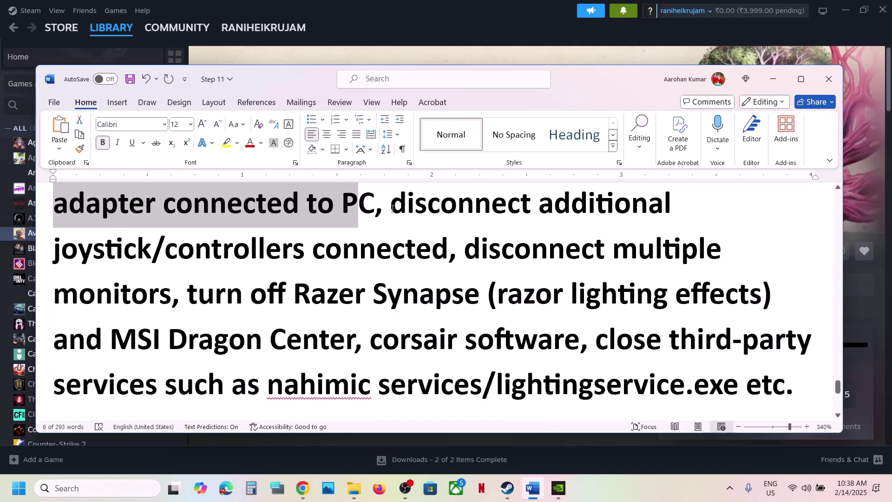
pyautogui.moveTo(391, 208); pyautogui.dragTo(716, 385)
pyautogui.scroll(-1, 455, 332)
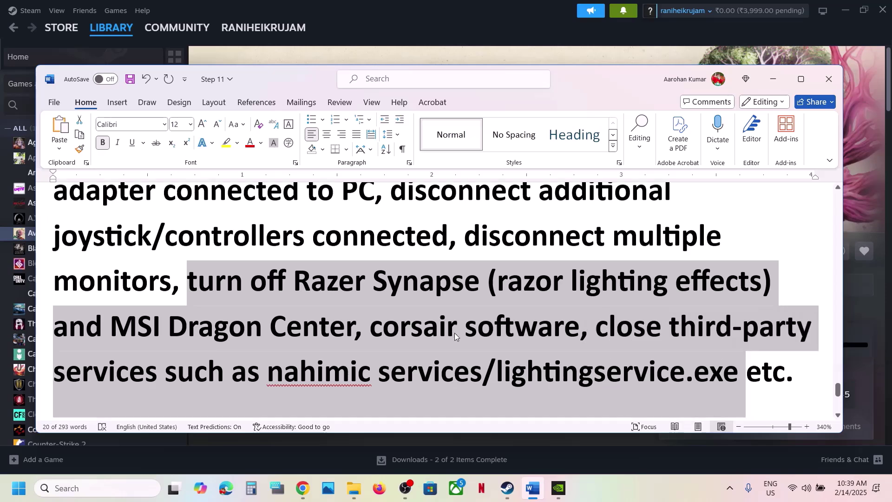
# Highlight the Step 18 reinstall instructions in the notes and bring up Avowed's management options, including Uninstall, in Steam.
pyautogui.scroll(-5, 455, 333)
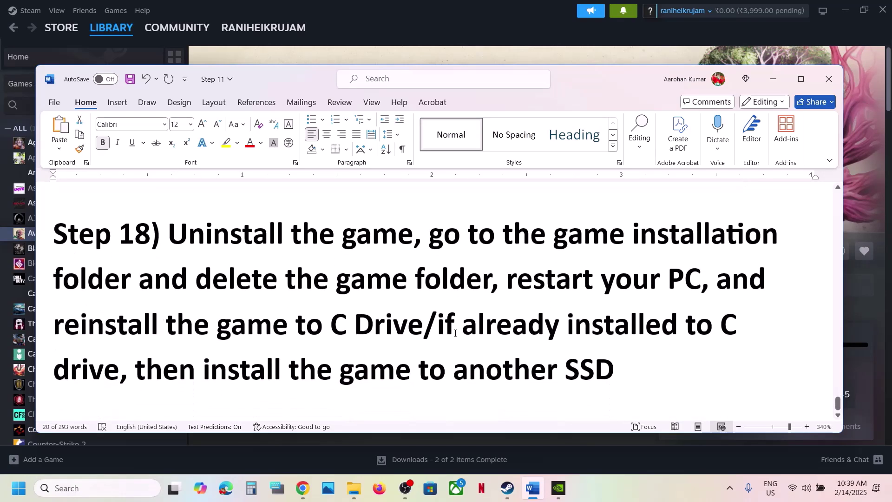
pyautogui.moveTo(191, 231); pyautogui.dragTo(612, 346)
pyautogui.click(455, 449)
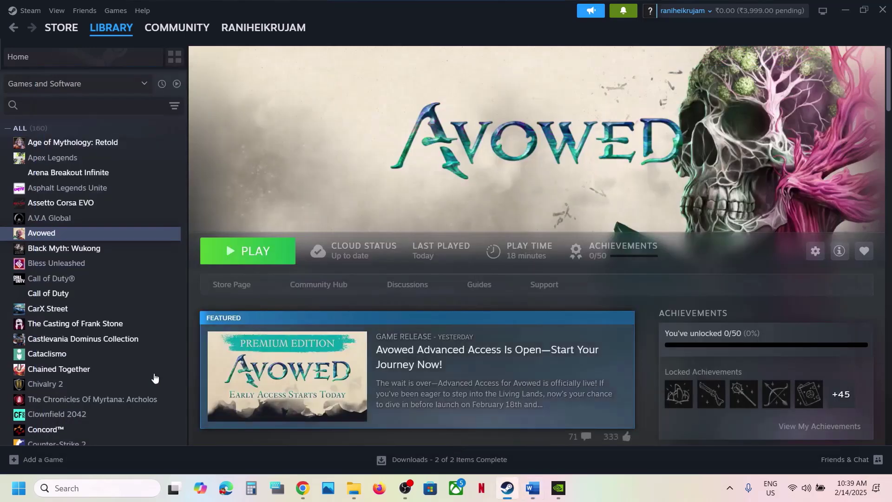
pyautogui.rightClick(124, 241)
pyautogui.moveTo(170, 307)
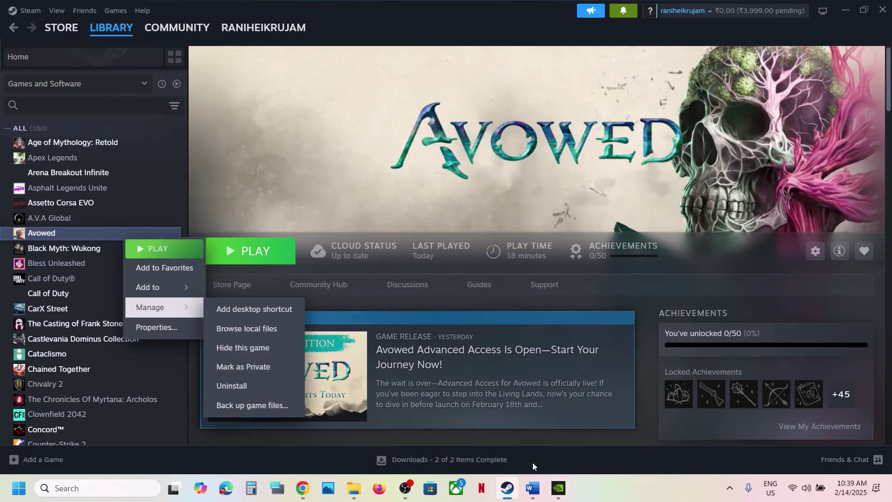
# Review the Step 18 notes on deleting the game folder and reinstalling to C drive or another SSD, and return to Steam.
pyautogui.click(533, 488)
pyautogui.click(227, 275)
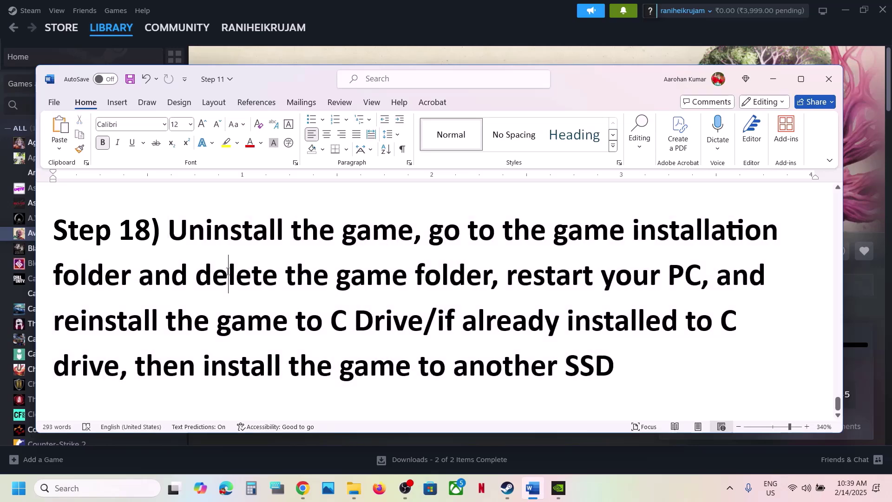
pyautogui.moveTo(228, 275); pyautogui.dragTo(450, 273)
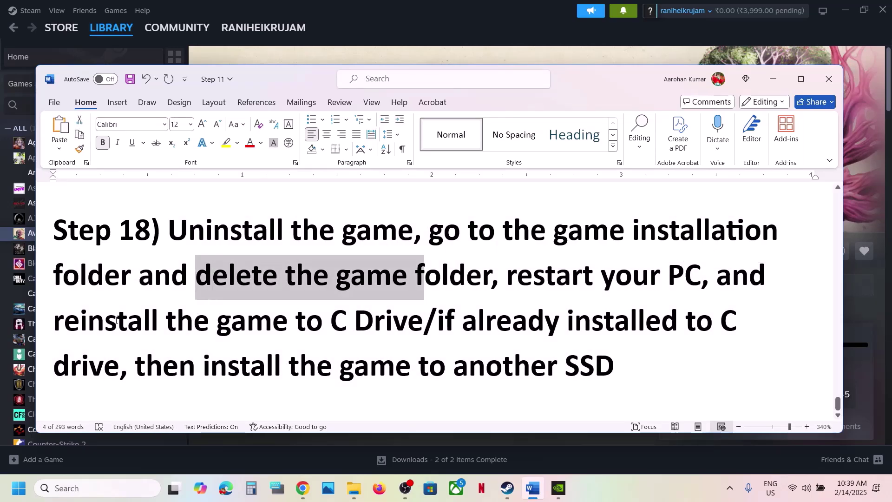
pyautogui.moveTo(87, 321); pyautogui.dragTo(423, 319)
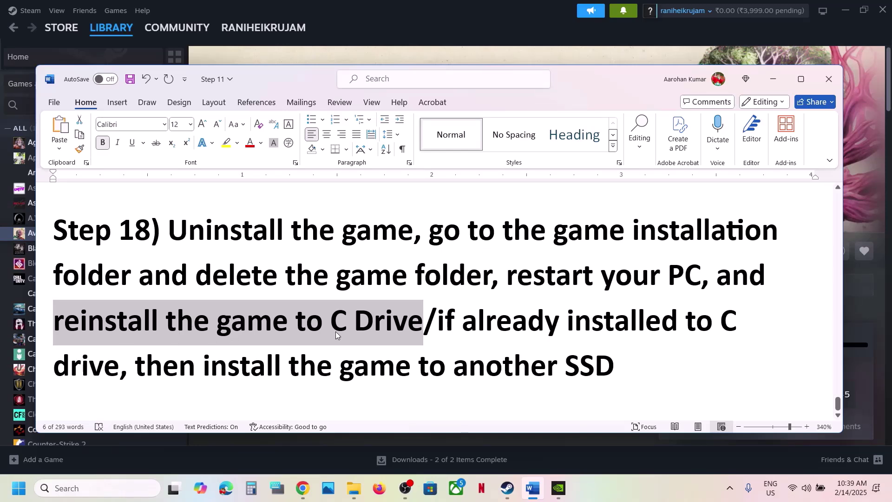
pyautogui.moveTo(441, 323); pyautogui.dragTo(617, 364)
pyautogui.click(617, 364)
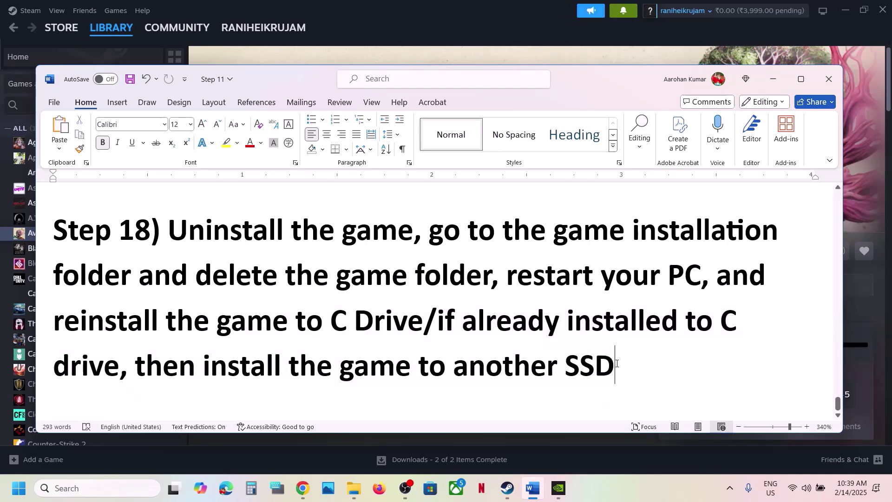
pyautogui.click(406, 29)
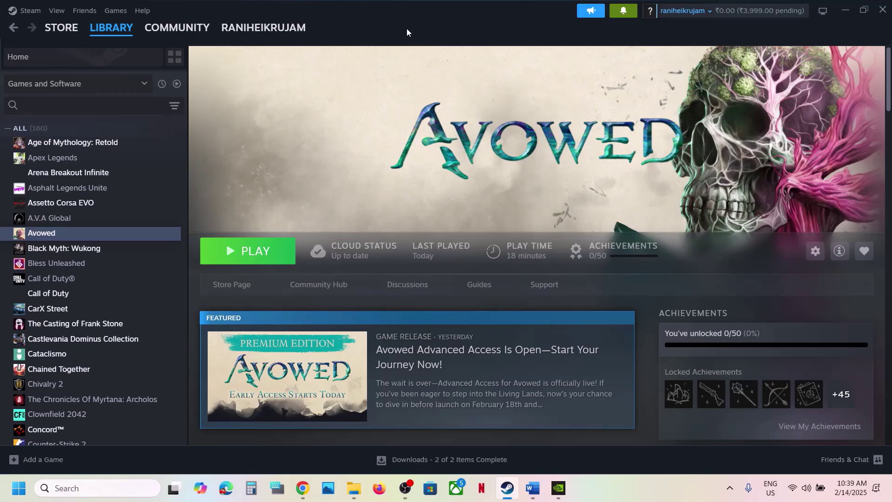